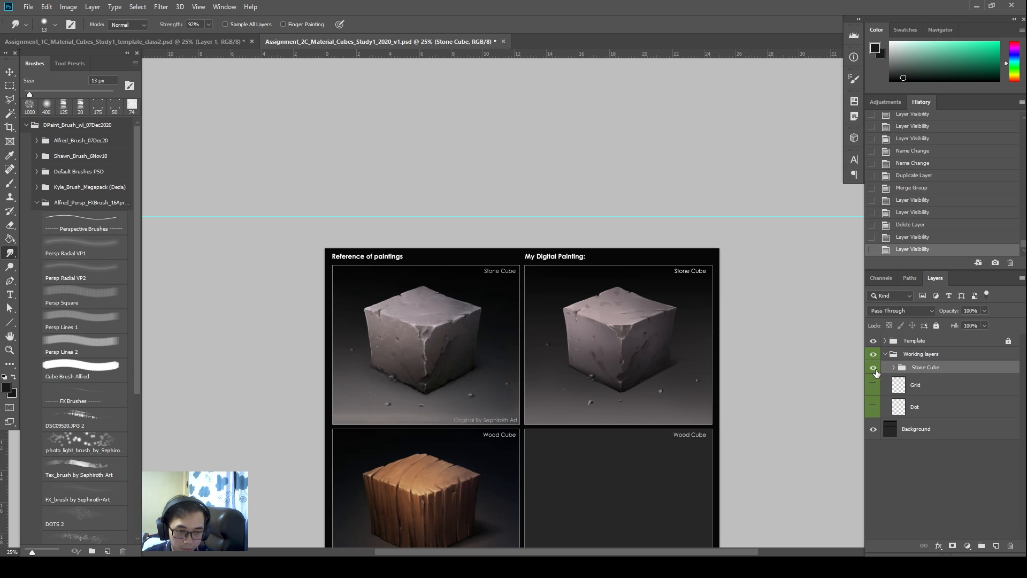
Compare the digital painting with the Stone Cube group hidden and shown.
left_click(874, 369)
left_click(872, 370)
left_click(871, 372)
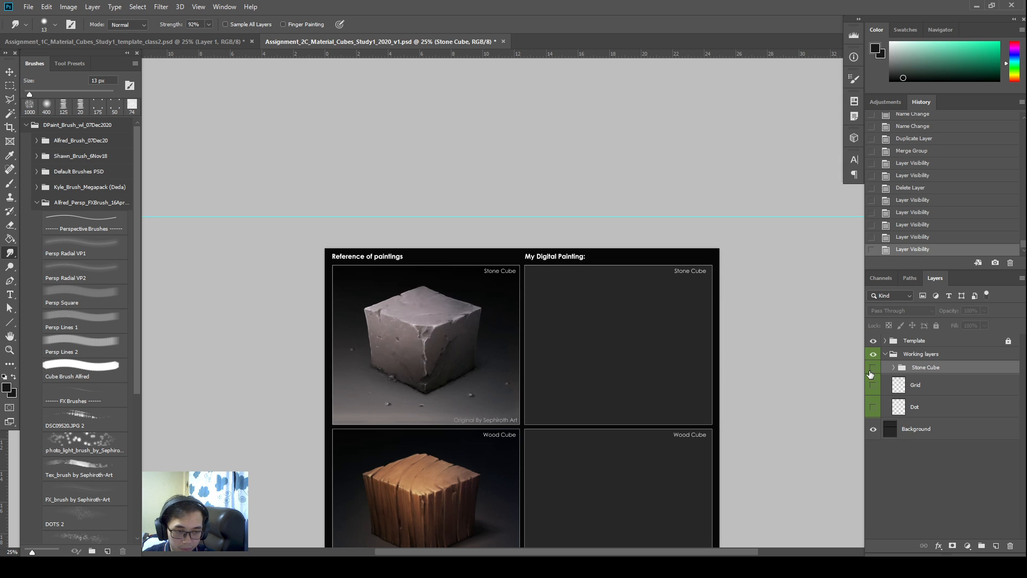
left_click(872, 369)
Group the layers from Stones down to Main silhouette inside the Stone Cube group, leaving Shadow and Background gradient outside.
left_click(894, 367)
left_click(1012, 393)
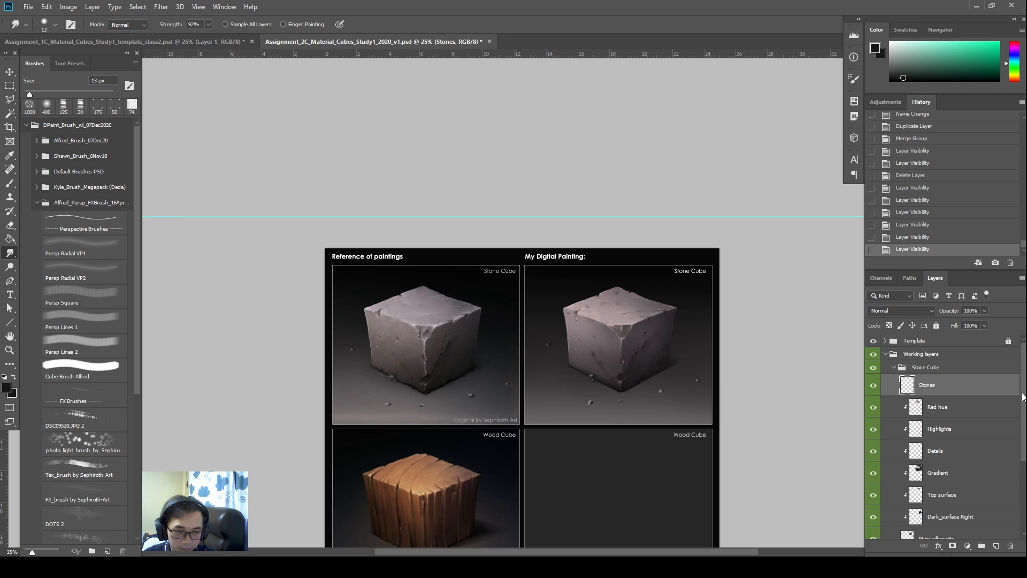
left_click_drag(1023, 397, 1024, 429)
left_click(987, 484, "shift")
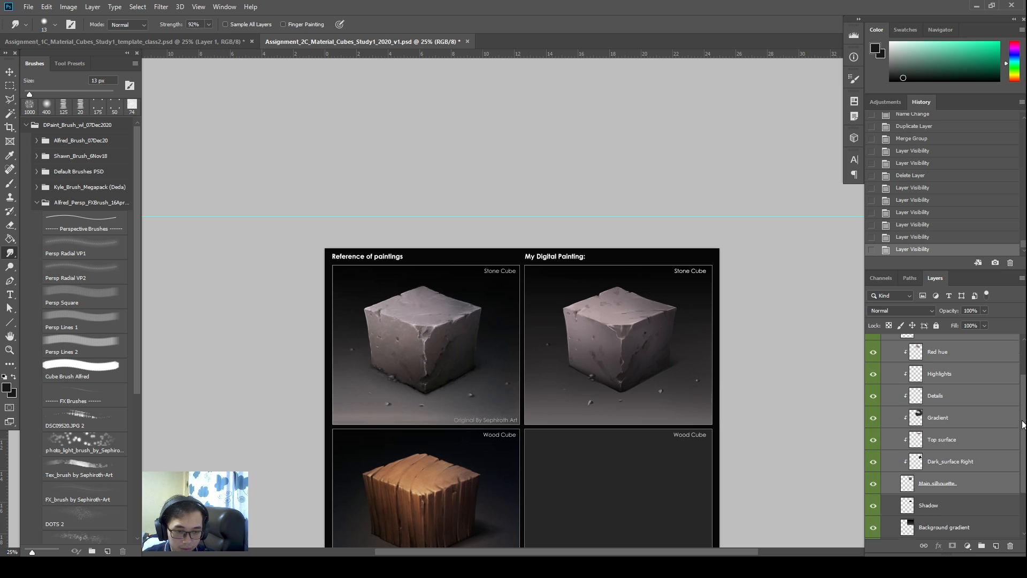
key("ctrl+g")
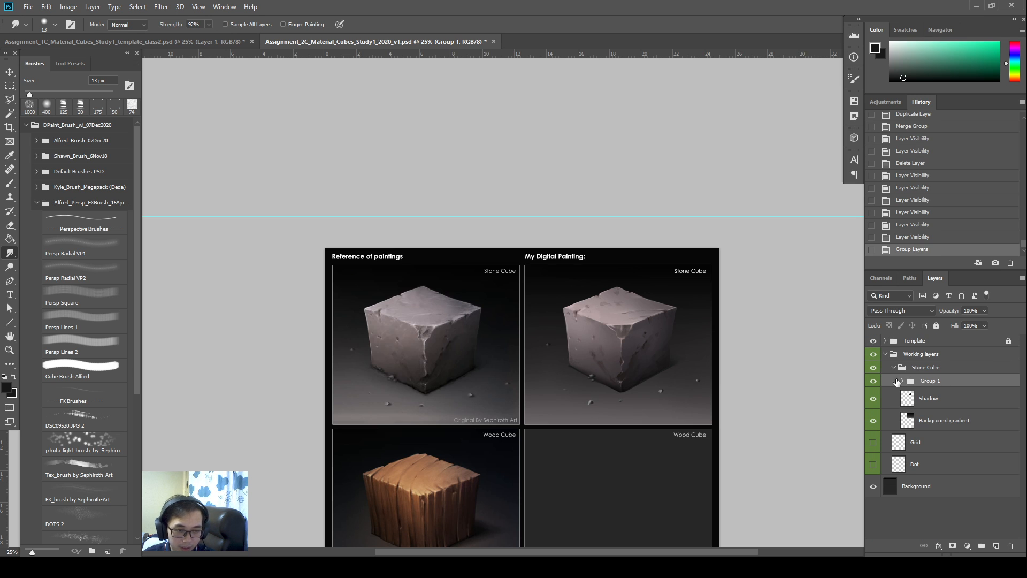
key("ctrl+z")
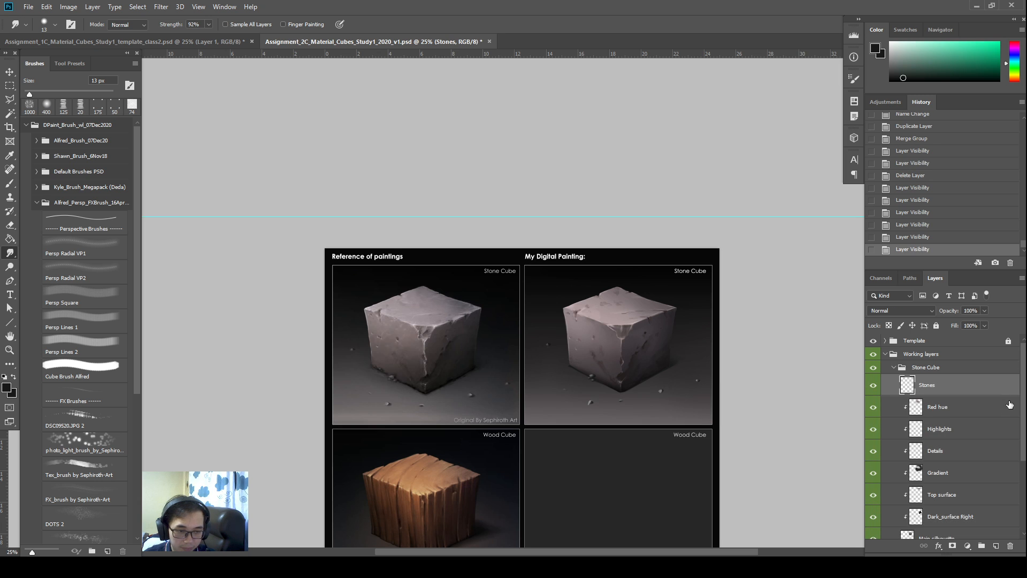
left_click_drag(1022, 409, 1023, 484)
left_click(944, 512, "shift")
key("ctrl+g")
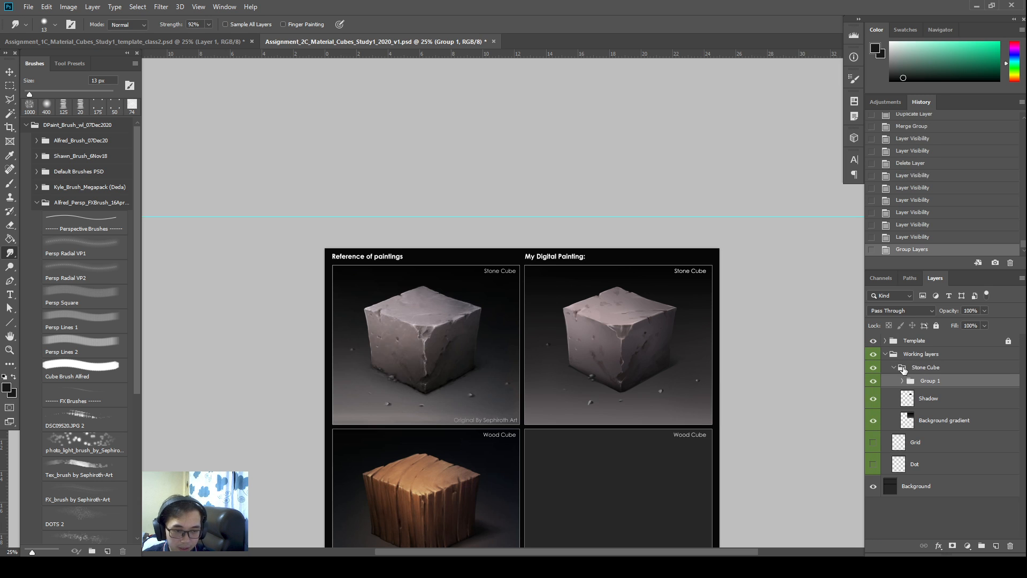
Check what the new cube group and the Shadow layer each contribute by hiding and showing them.
left_click(873, 381)
left_click(873, 399)
left_click(873, 399)
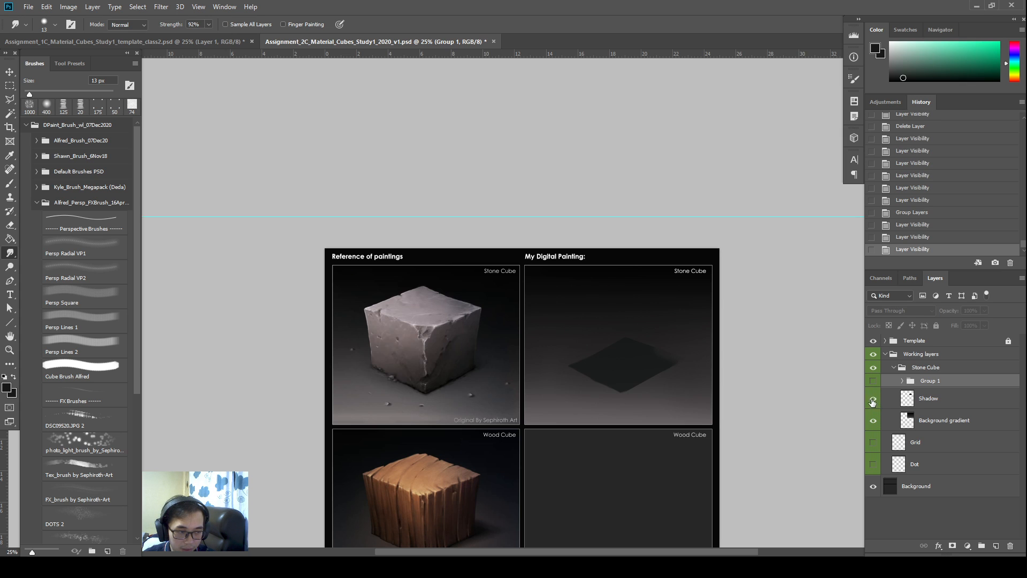
left_click(873, 399)
left_click(874, 399)
left_click(874, 381)
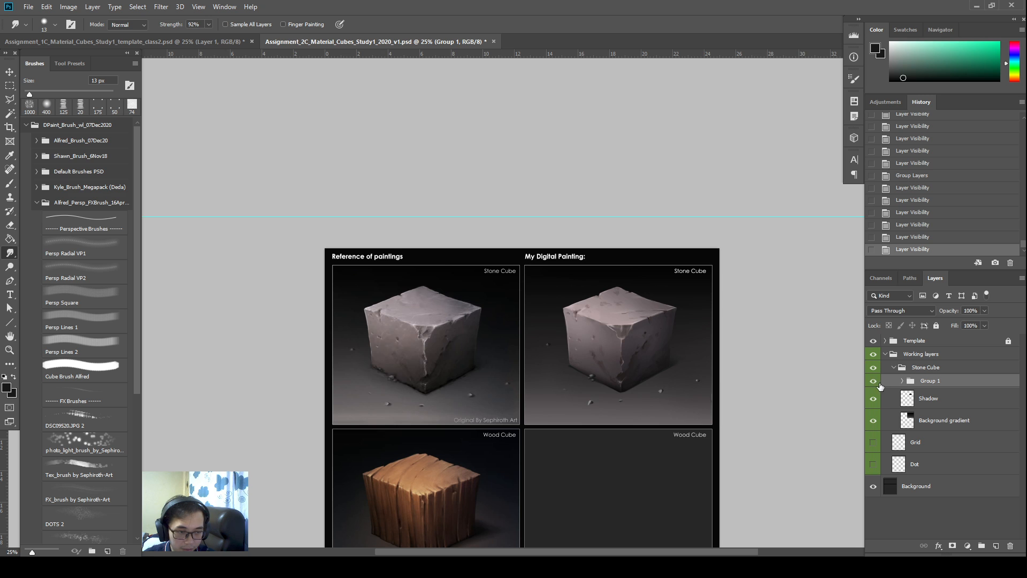
left_click(874, 381)
left_click(874, 381)
Duplicate the new cube group and rename the original StoneCube BeforeFlatten.
left_click_drag(935, 383, 996, 546)
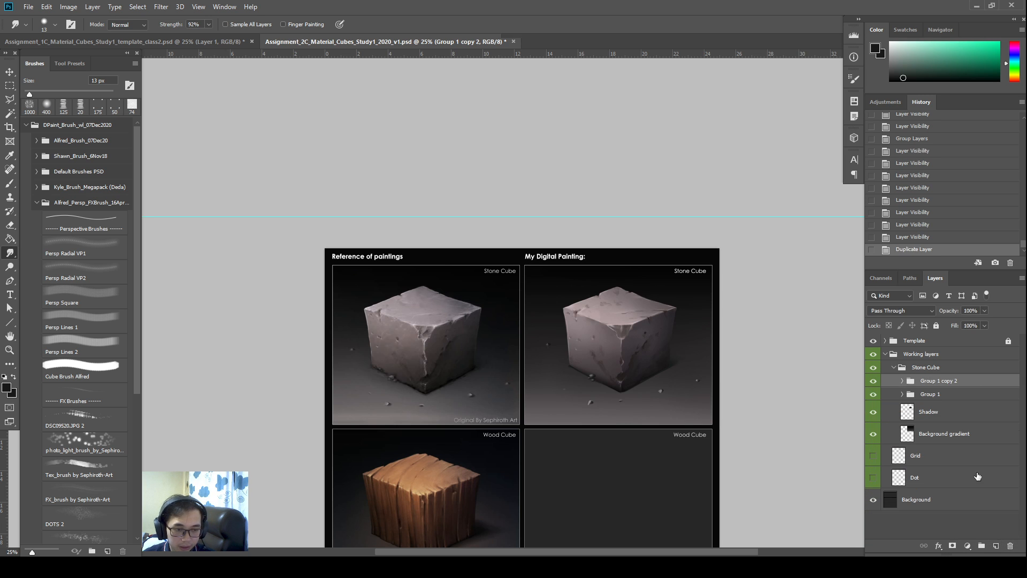
double_click(930, 395)
type("StoneCube BeforeFlatten")
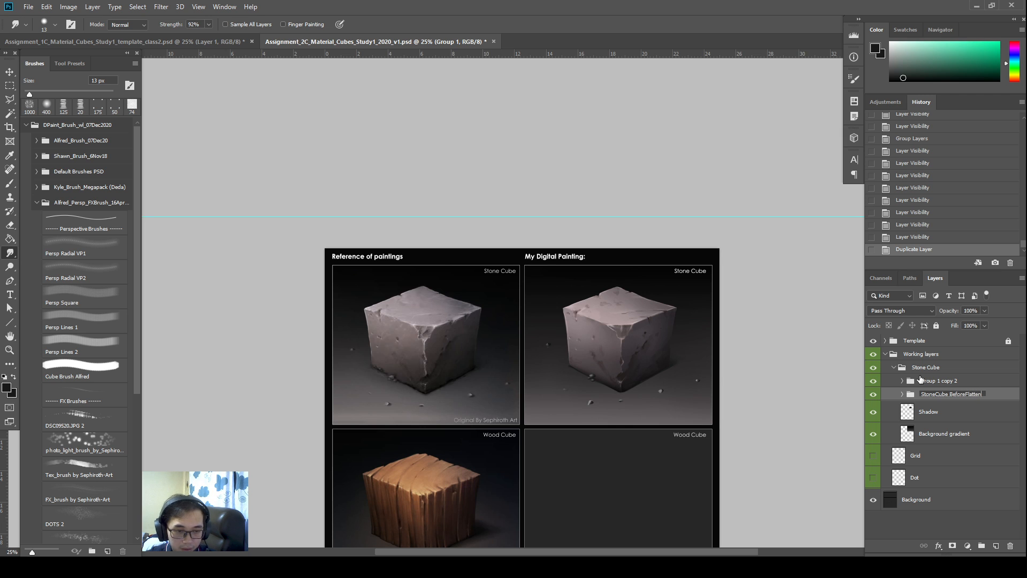
left_click(960, 383)
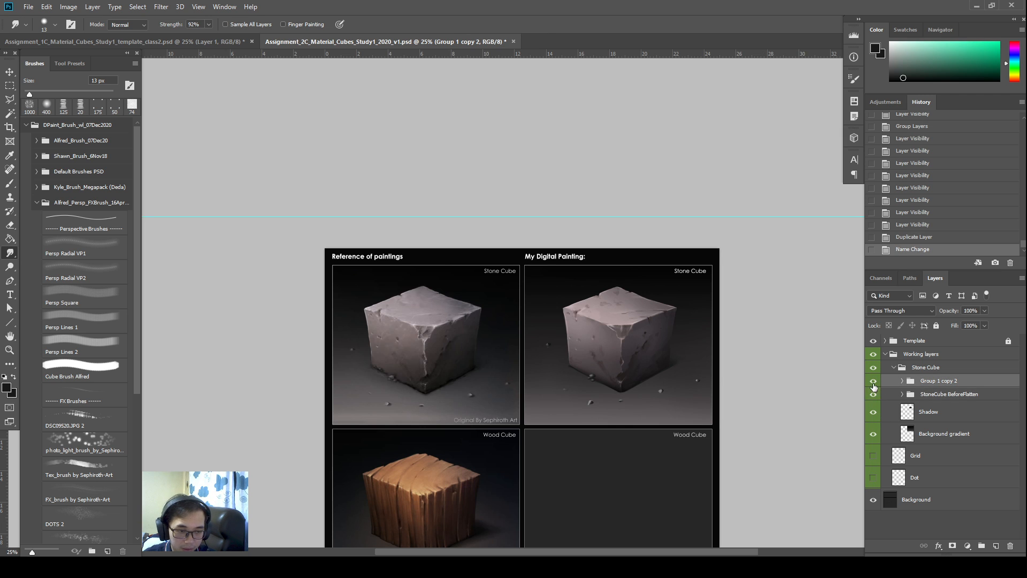
Hide the StoneCube BeforeFlatten group while keeping its duplicate shown.
left_click(872, 382)
left_click(874, 393)
left_click(873, 392)
left_click(873, 381)
left_click(872, 392)
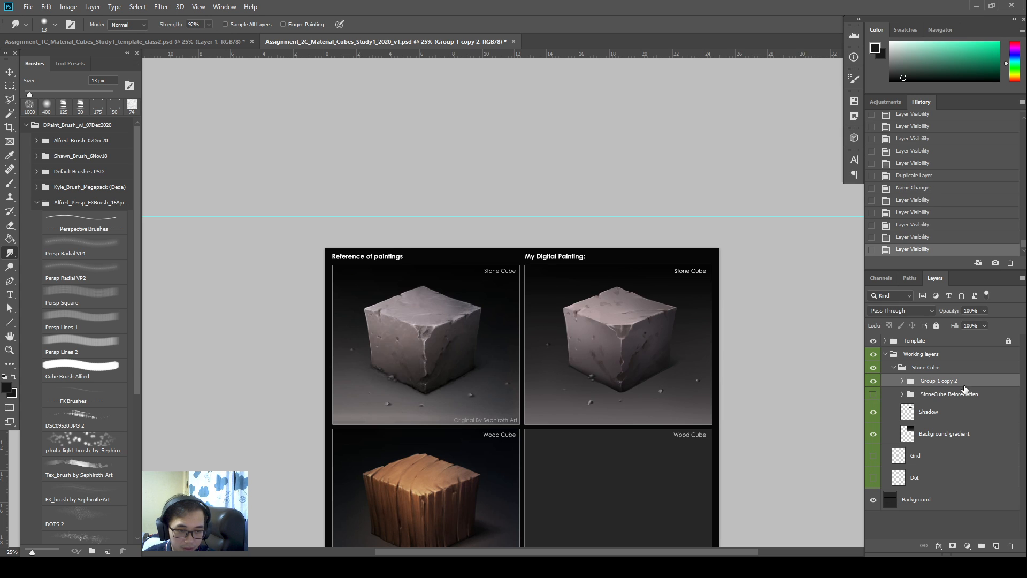
Merge the duplicated group, Group 1 copy 2, into a single layer.
left_click(873, 381)
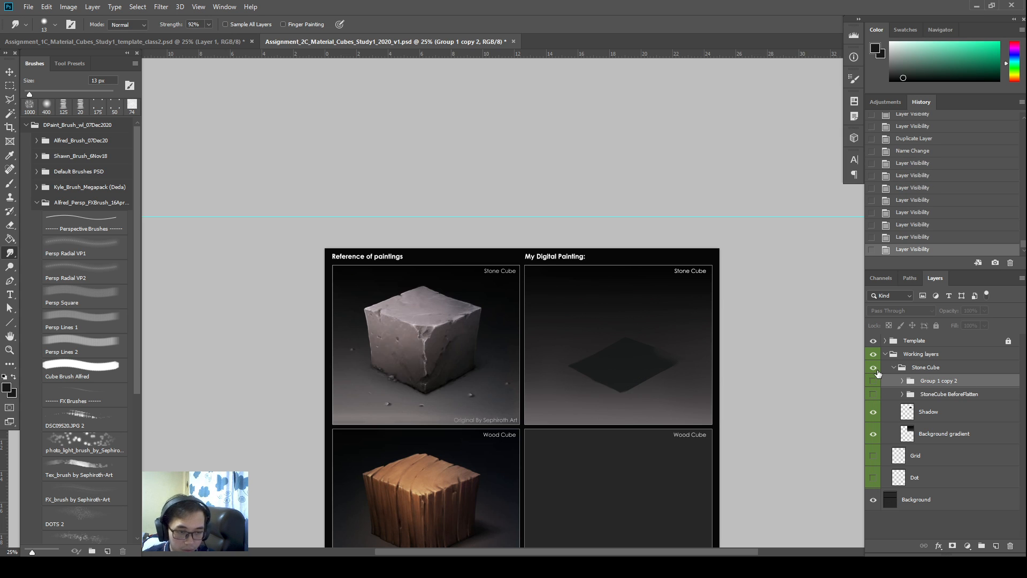
left_click(874, 381)
right_click(934, 381)
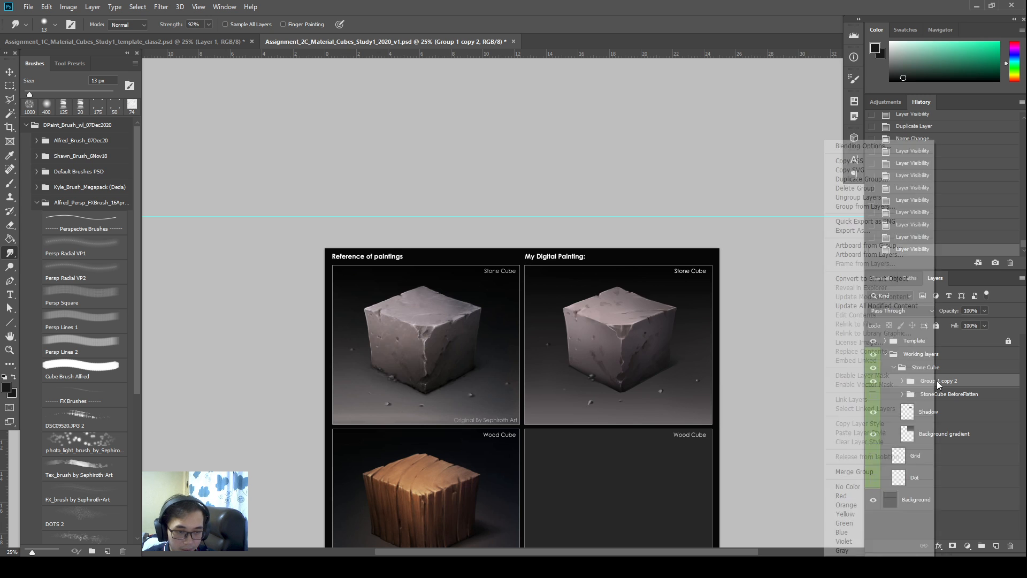
left_click(877, 466)
Compare the painting with the merged cube layer hidden and shown.
left_click(874, 385)
left_click(873, 385)
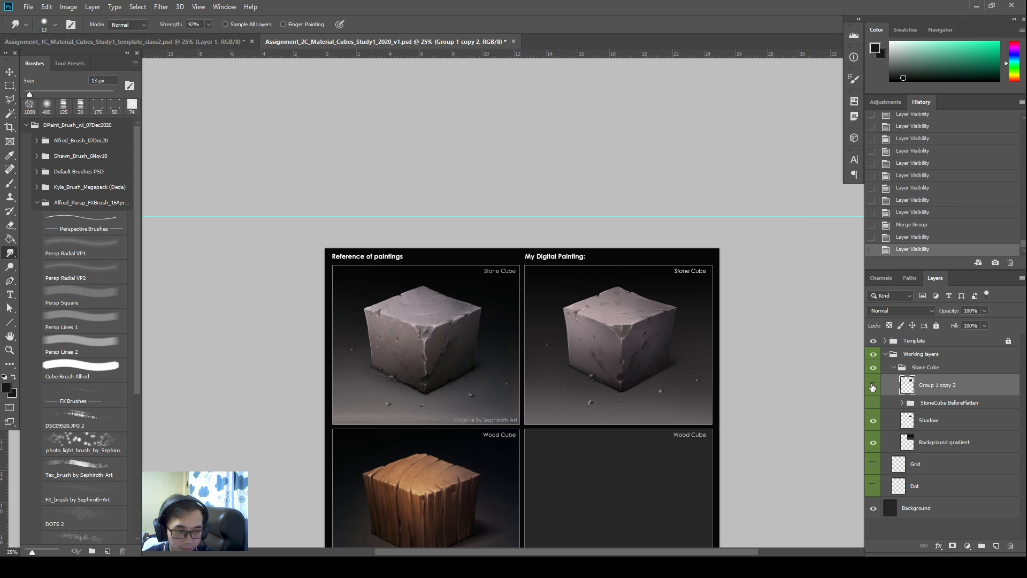
left_click(873, 385)
left_click(873, 385)
left_click(873, 385)
left_click(873, 384)
left_click(873, 384)
left_click(873, 385)
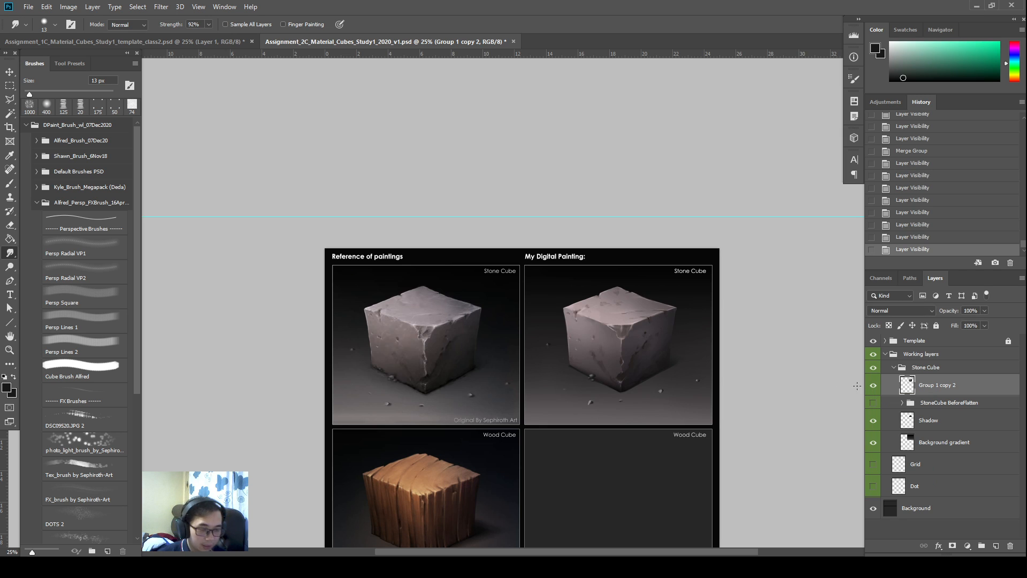
double_click(883, 393)
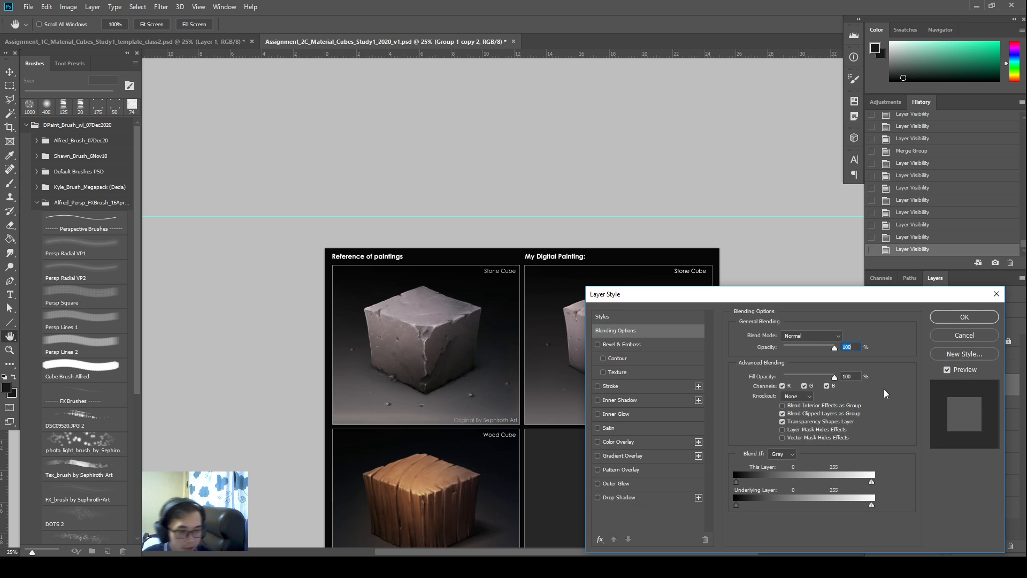
key("Escape")
left_click(871, 383)
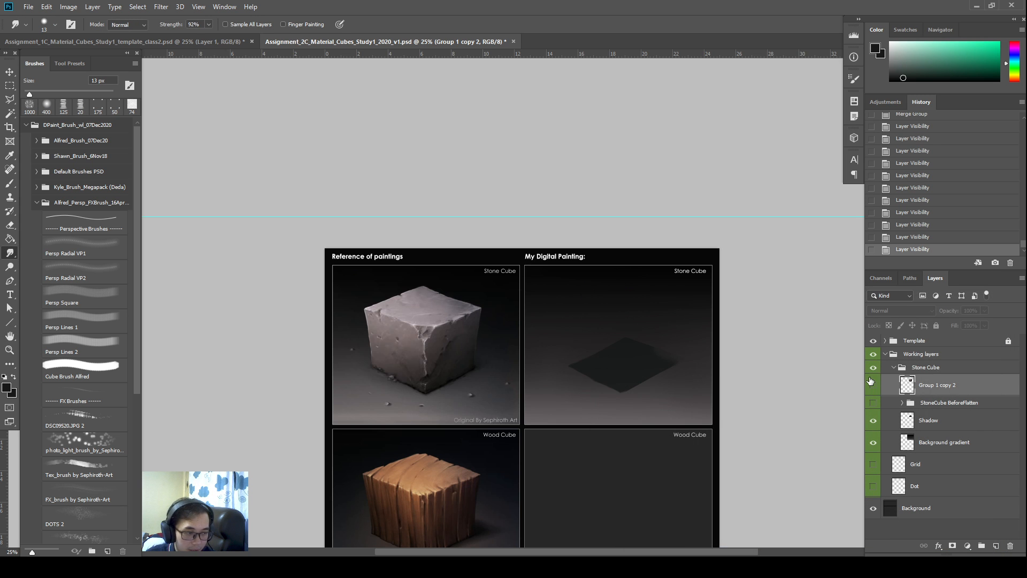
left_click(873, 384)
Smudge the lower edge of the painted cube's left face on the merged layer, using brush sizes between 70 and 175 px.
scroll(616, 433, "up", 1)
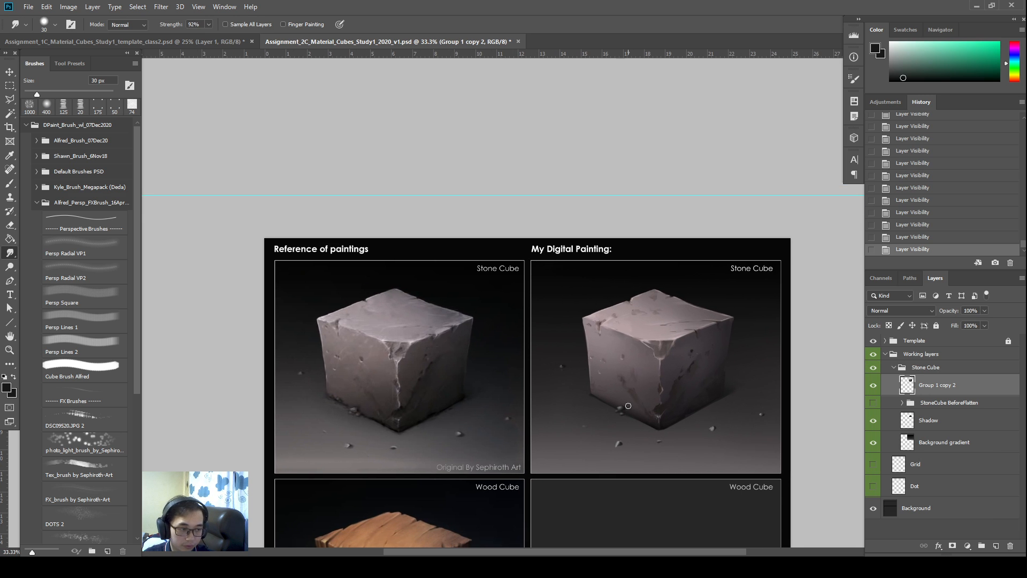
key("bracketright")
key("bracketright")
key("bracketright")
left_click_drag(624, 408, 621, 408)
key("bracketright")
key("bracketright")
key("bracketright")
key("bracketright")
key("bracketright")
key("bracketright")
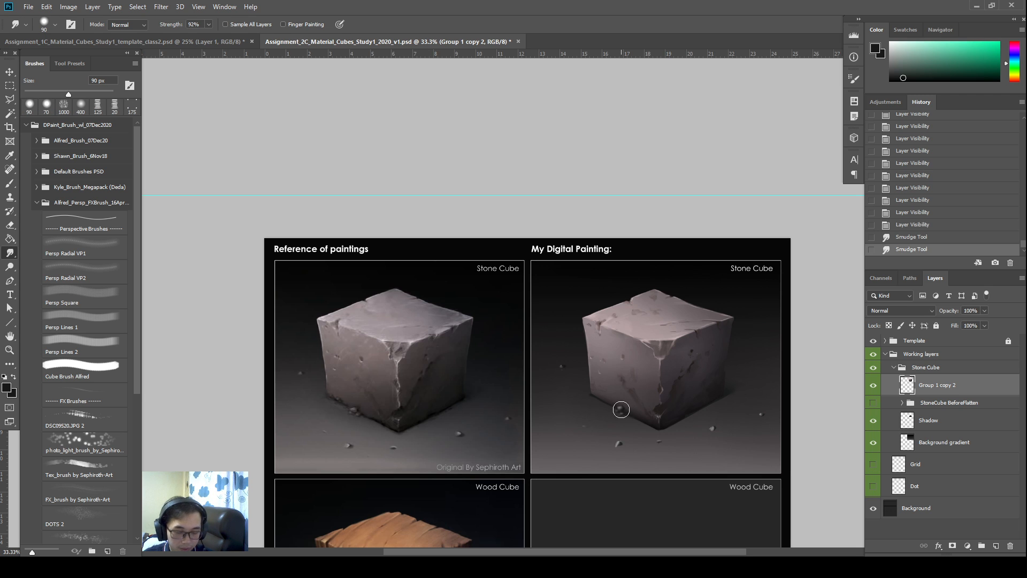
key("bracketleft")
left_click_drag(627, 409, 621, 411)
key("bracketleft")
key("bracketleft")
key("bracketleft")
key("bracketleft")
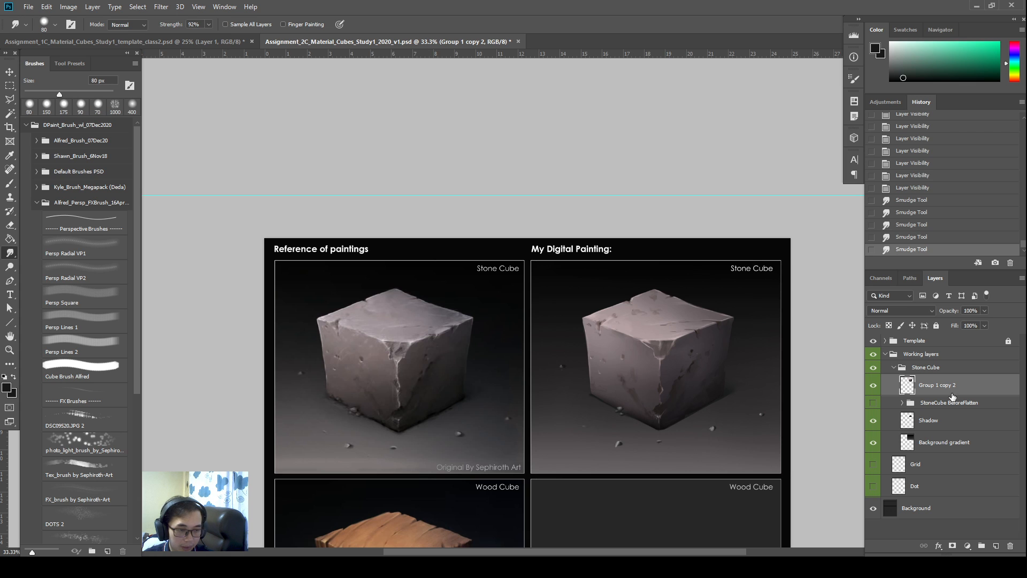
Compare the smudged merged layer with the StoneCube BeforeFlatten group.
left_click(873, 385)
left_click(873, 402)
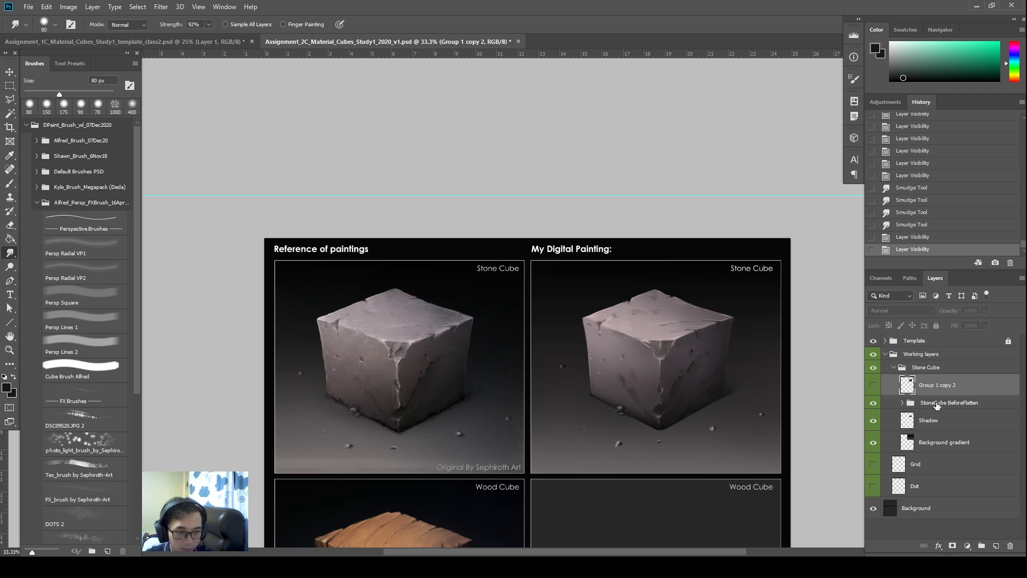
left_click(874, 403)
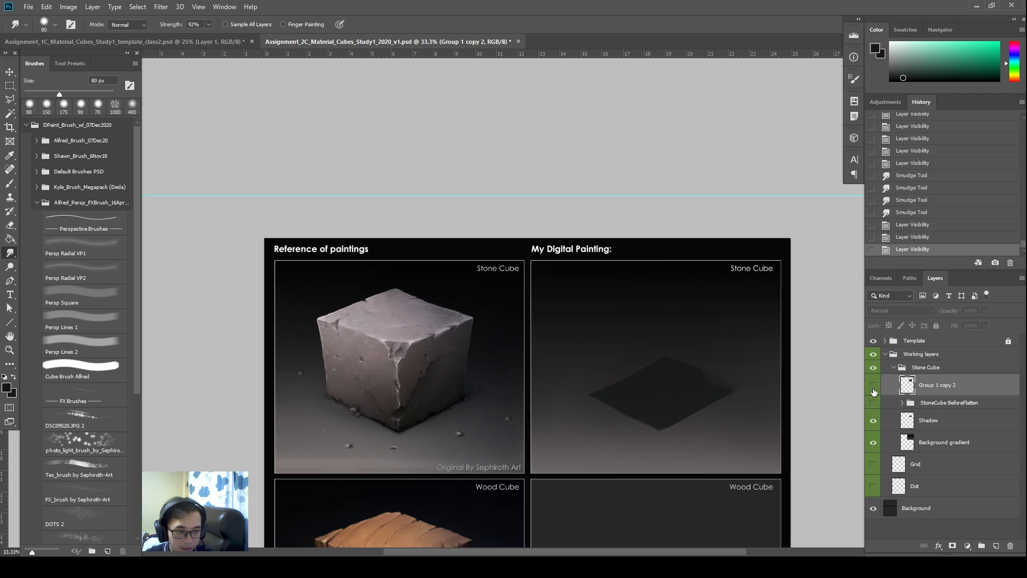
left_click(873, 385)
Darken the lower part of the painted cube's left face with the Burn tool, using a 500 to 600 px brush.
mouse_move(646, 413)
left_mouse_down()
mouse_move(673, 344)
mouse_move(633, 400)
mouse_move(638, 373)
left_mouse_up()
key("shift+o")
key("bracketright")
key("bracketright")
key("bracketright")
key("bracketleft")
key("bracketleft")
key("bracketleft")
key("bracketleft")
key("bracketleft")
key("bracketright")
key("bracketright")
key("bracketright")
key("bracketright")
key("bracketleft")
key("bracketleft")
key("bracketleft")
key("ctrl+z")
left_click_drag(609, 436, 636, 405)
key("bracketright")
key("bracketright")
key("bracketright")
key("bracketleft")
key("bracketleft")
key("bracketleft")
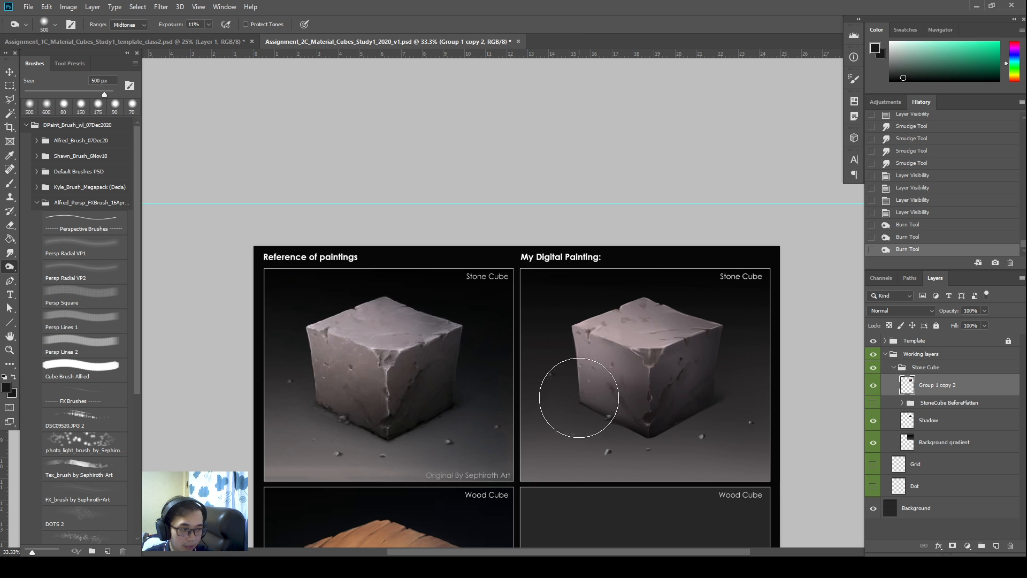
Burn broadly across the lower half of the painted cube with a 700 px brush.
key("bracketright")
key("bracketright")
mouse_move(579, 431)
left_mouse_down()
mouse_move(614, 402)
mouse_move(642, 433)
mouse_move(715, 390)
left_mouse_up()
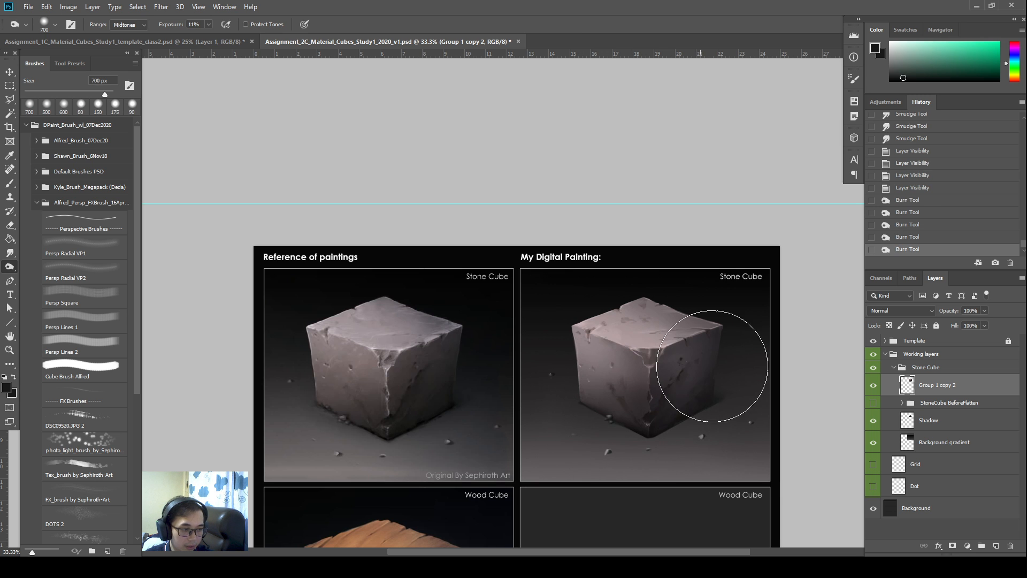
Burn along the lower edge of the cube's right face with brushes from 100 px down to 70 px.
key("bracketleft")
key("bracketleft")
key("bracketleft")
key("bracketleft")
key("bracketleft")
key("bracketleft")
key("bracketleft")
key("bracketleft")
key("bracketleft")
key("bracketleft")
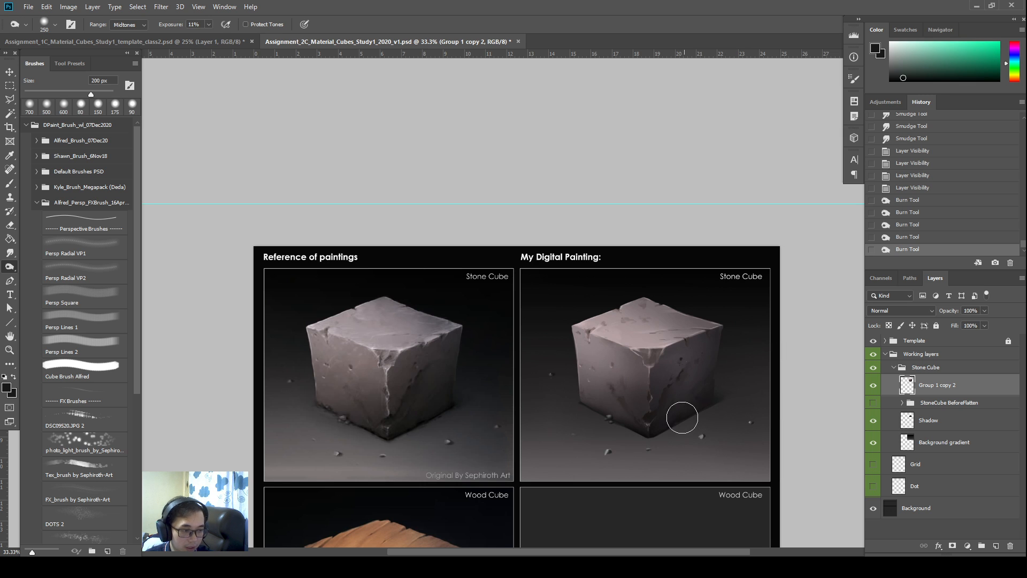
key("bracketleft")
mouse_move(663, 430)
left_mouse_down()
mouse_move(733, 402)
mouse_move(747, 429)
mouse_move(716, 417)
mouse_move(681, 423)
mouse_move(749, 392)
left_mouse_up()
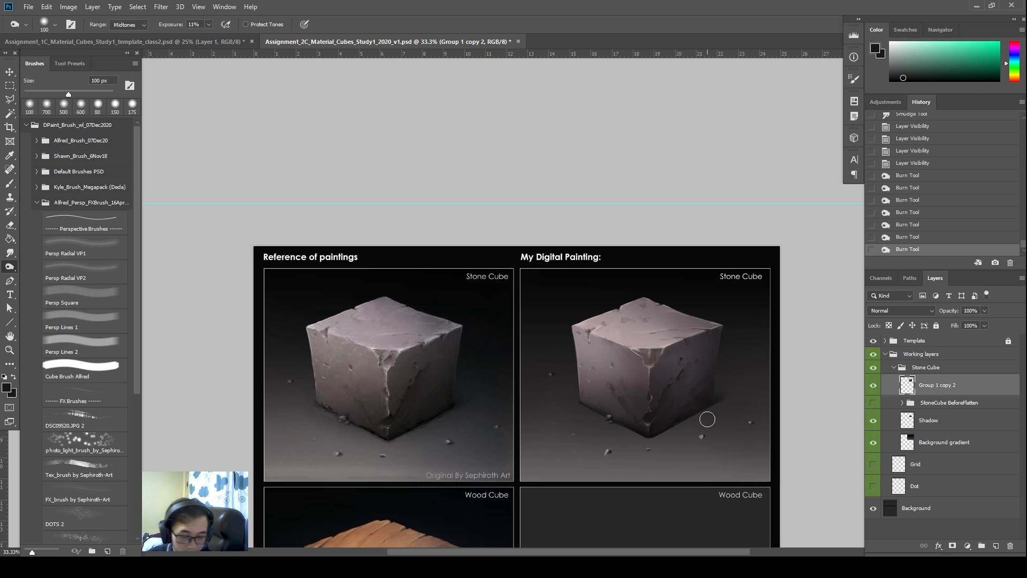
key("bracketleft")
key("bracketleft")
mouse_move(689, 422)
left_mouse_down()
mouse_move(744, 395)
mouse_move(727, 407)
mouse_move(689, 419)
mouse_move(763, 369)
left_mouse_up()
key("bracketleft")
Burn the cube's bottom front corner with a 150 px brush, and reduce the brush to 90 px for finer shading.
key("bracketright")
key("bracketright")
key("bracketright")
key("bracketright")
key("bracketright")
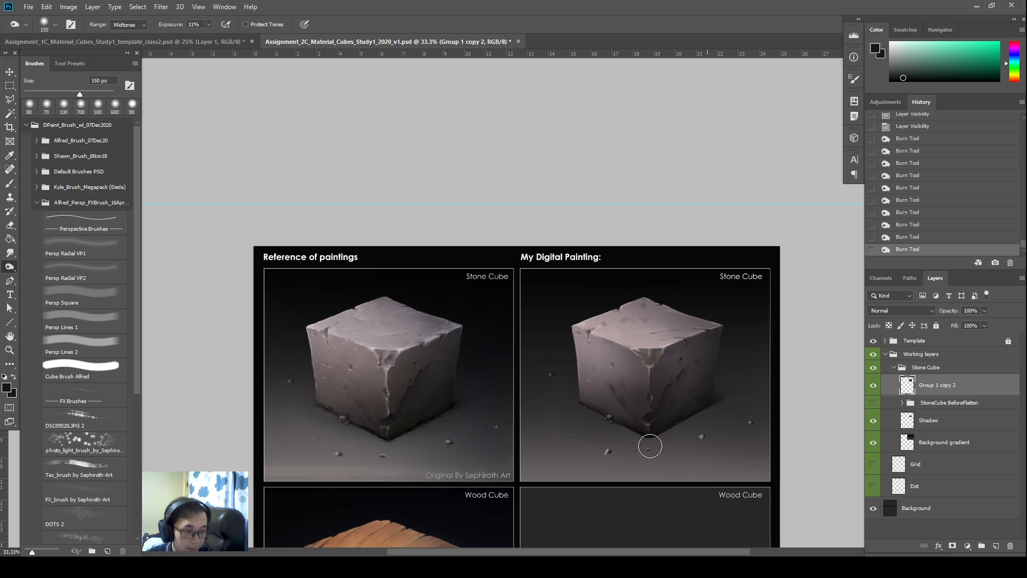
mouse_move(649, 446)
left_mouse_down()
mouse_move(707, 441)
mouse_move(676, 423)
mouse_move(639, 435)
left_mouse_up()
key("bracketleft")
key("bracketleft")
key("bracketleft")
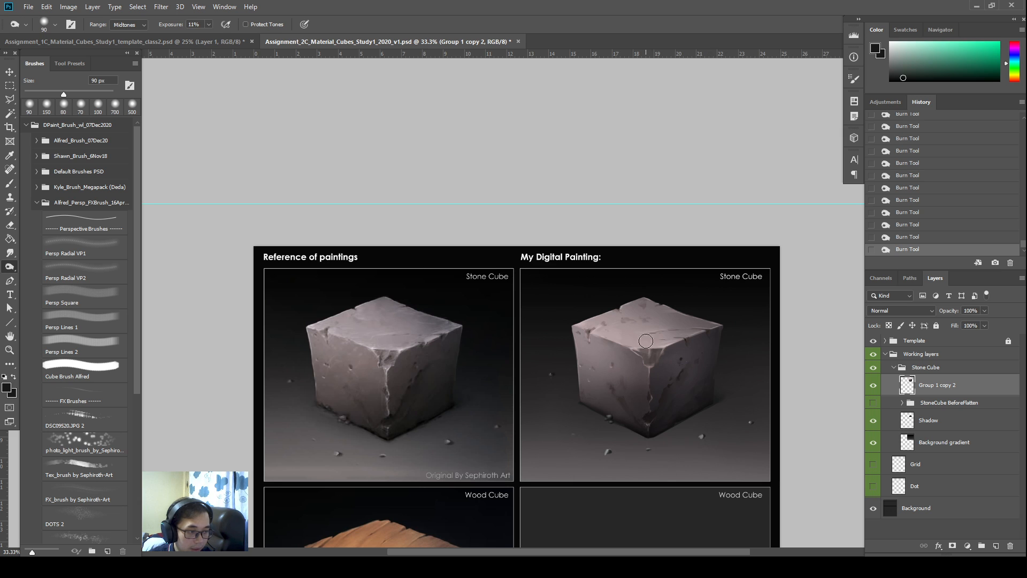
left_click_drag(663, 374, 655, 396)
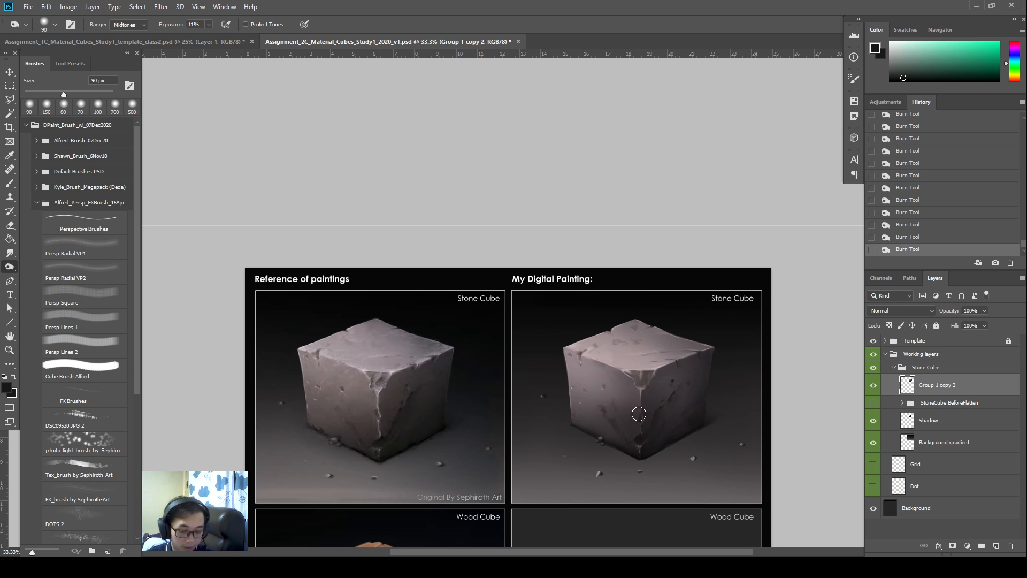
Enlarge the Burn tool's brush to 600 px.
key("bracketright")
key("bracketright")
key("bracketright")
key("bracketright")
key("bracketright")
key("bracketright")
key("bracketright")
key("bracketright")
key("bracketright")
key("bracketright")
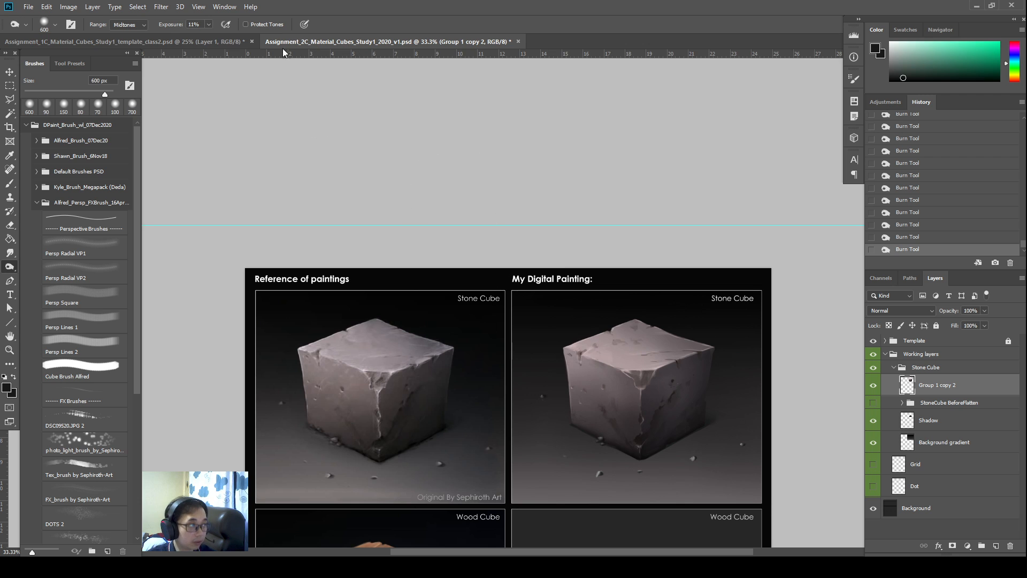
Enlarge the Dodge tool's brush to 250 px and try lightening the cube's left face near the front edge.
key("shift+o")
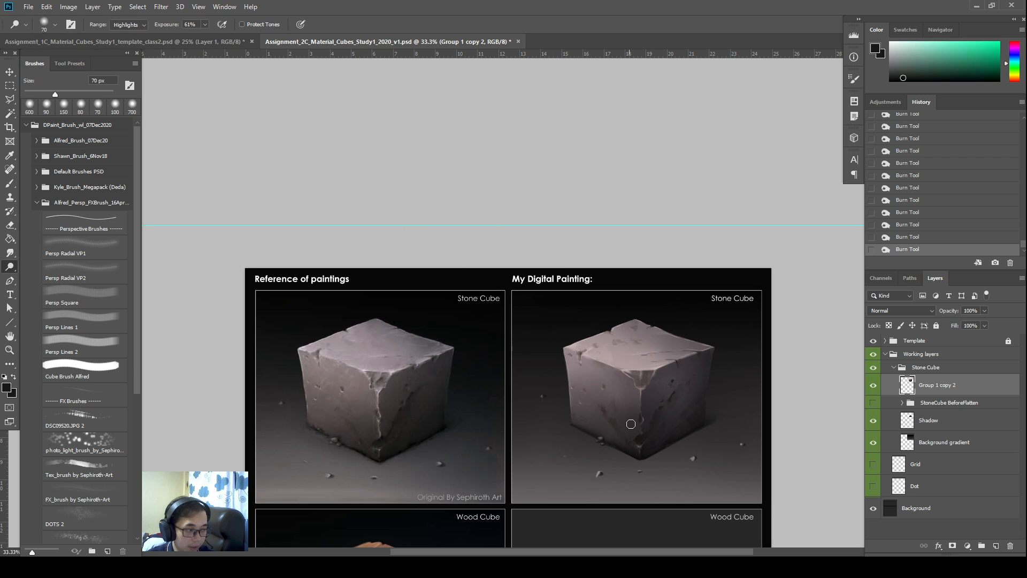
key("bracketright")
key("bracketright")
key("bracketright")
key("bracketright")
key("bracketright")
key("bracketright")
key("bracketright")
key("bracketright")
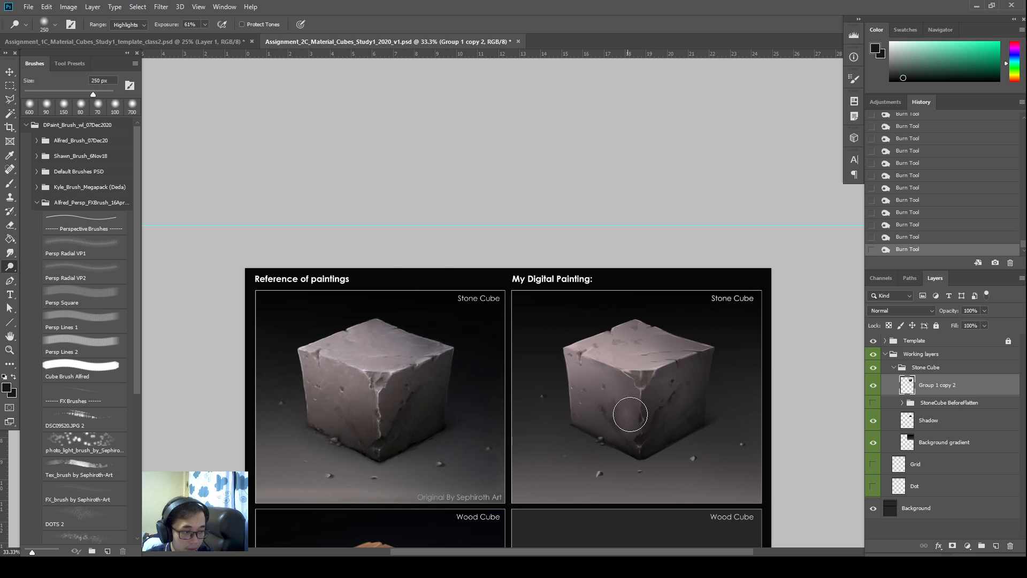
left_click_drag(635, 412, 636, 383)
key("ctrl+z")
Set the Dodge tool's range to Midtones and exposure to 27%, and undo a trial stroke on the cube's left face.
left_click_drag(169, 26, 152, 32)
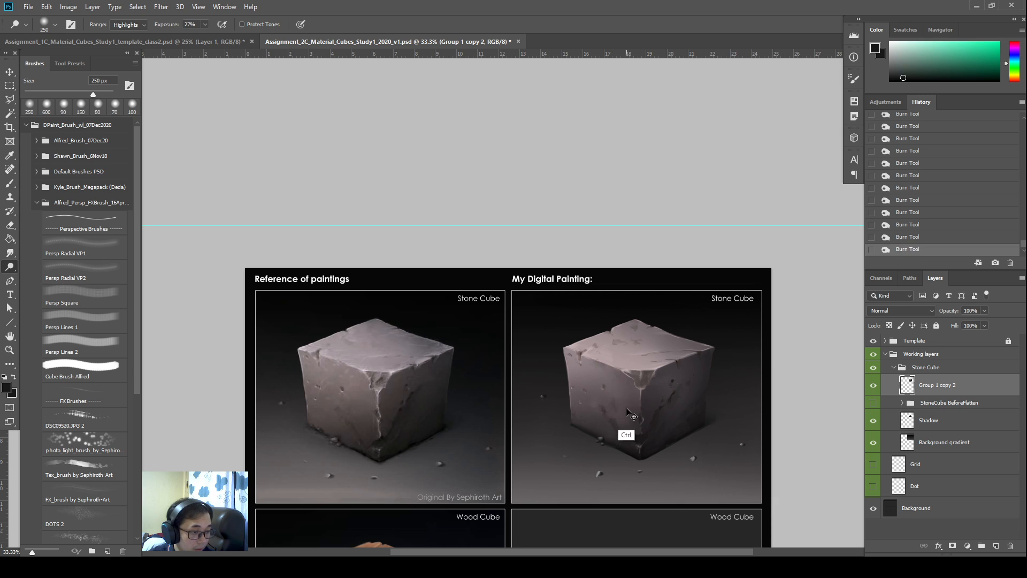
left_click(128, 25)
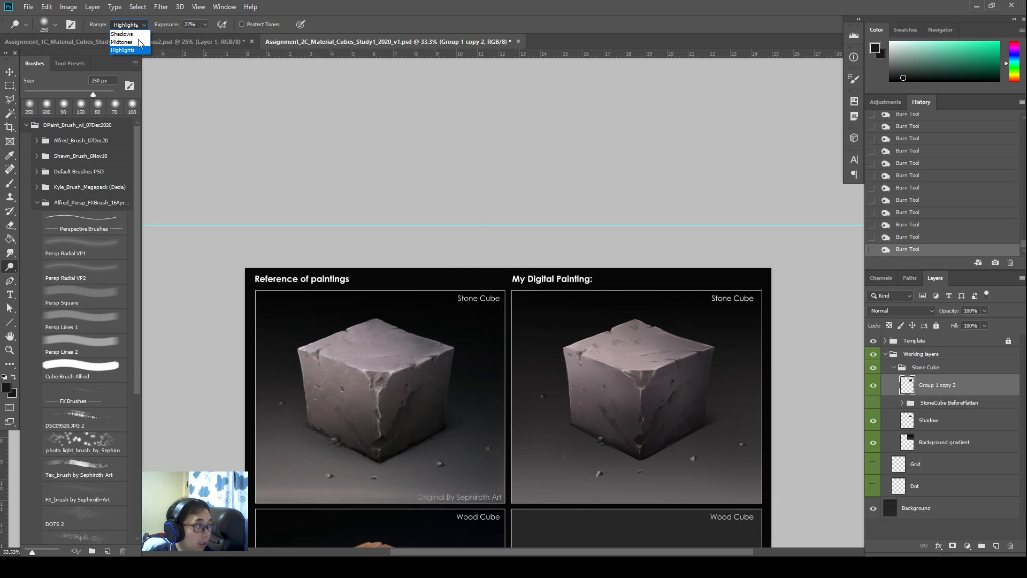
left_click(125, 42)
left_click_drag(627, 411, 630, 428)
key("ctrl+z")
Lighten the cube's faces around the front edge with a 400 px Dodge brush at 11% exposure.
key("bracketright")
key("bracketright")
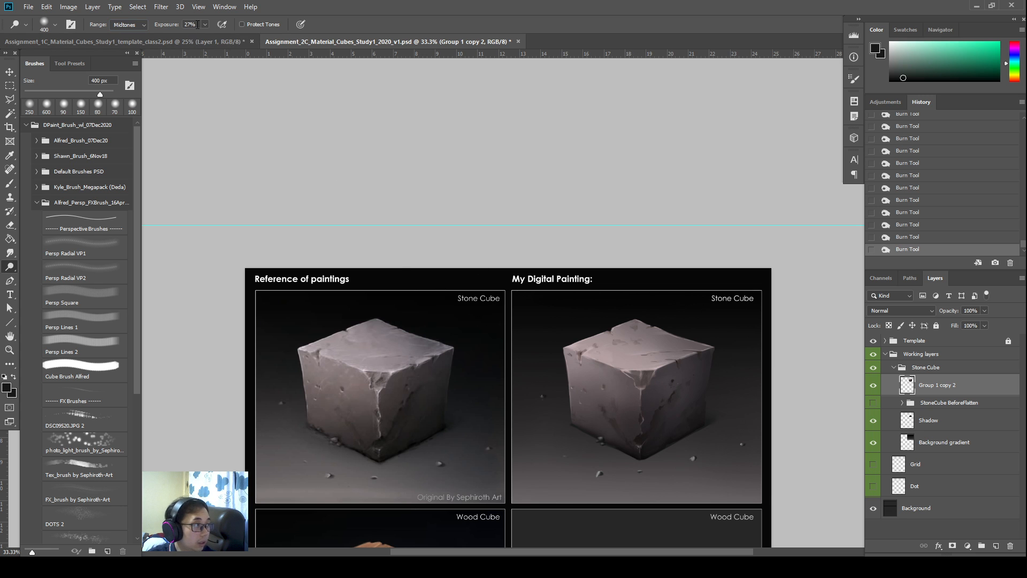
left_click(194, 24)
type("11")
key("Return")
left_click_drag(630, 429, 635, 422)
key("ctrl+z")
left_click_drag(656, 385, 629, 414)
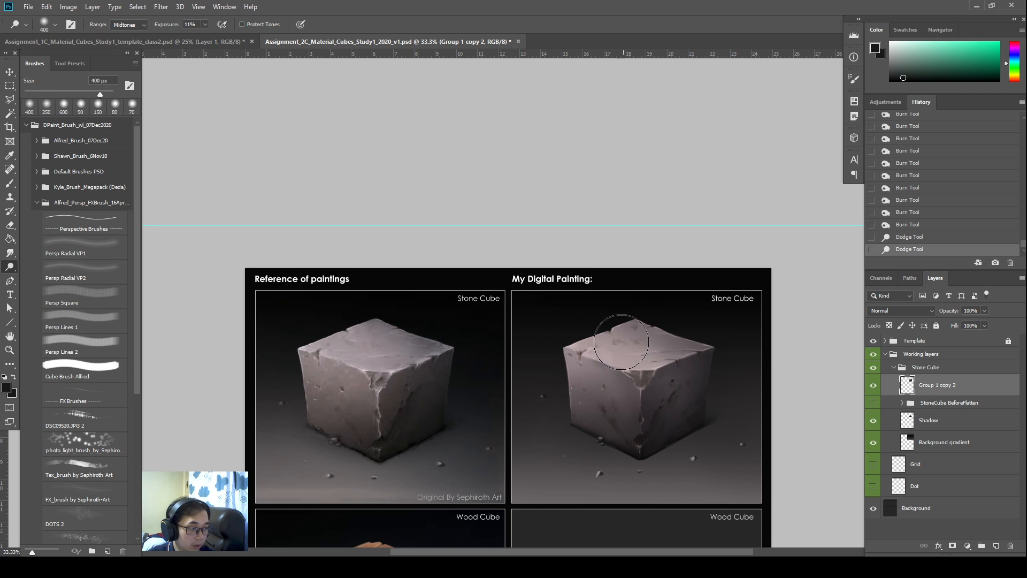
left_click_drag(673, 356, 702, 400)
Smudge the marks and edge near the left corner of the cube's top face with a 25 px brush.
key("r")
key("bracketleft")
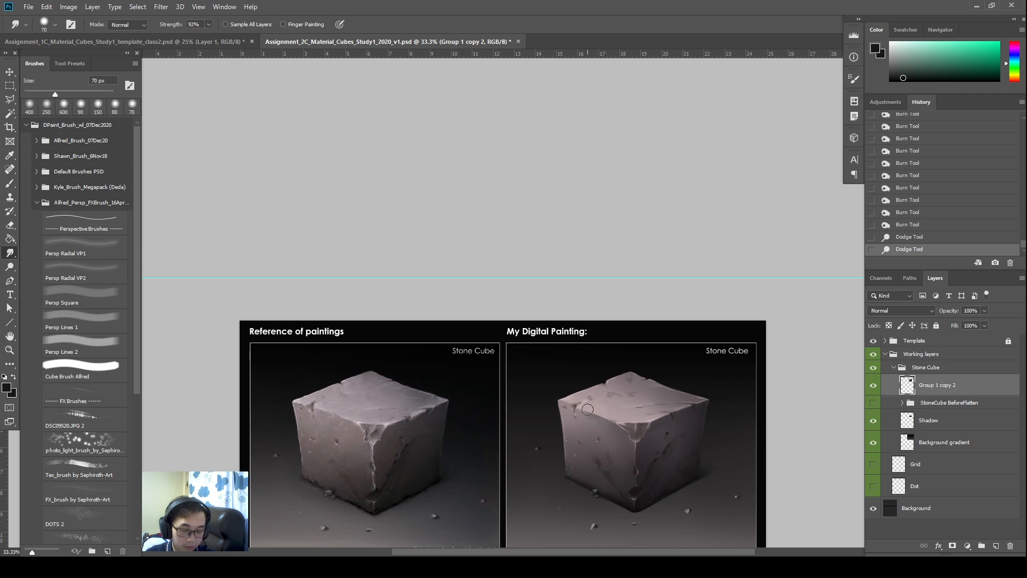
left_click_drag(596, 415, 597, 415)
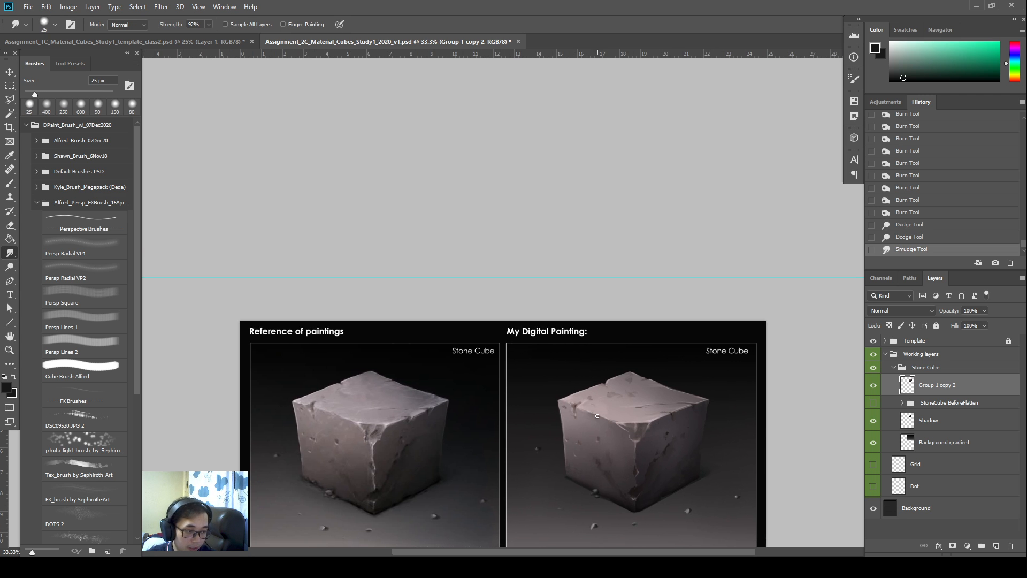
left_click(602, 416)
left_click(602, 416)
left_click(602, 415)
left_click(601, 414)
left_click(602, 415)
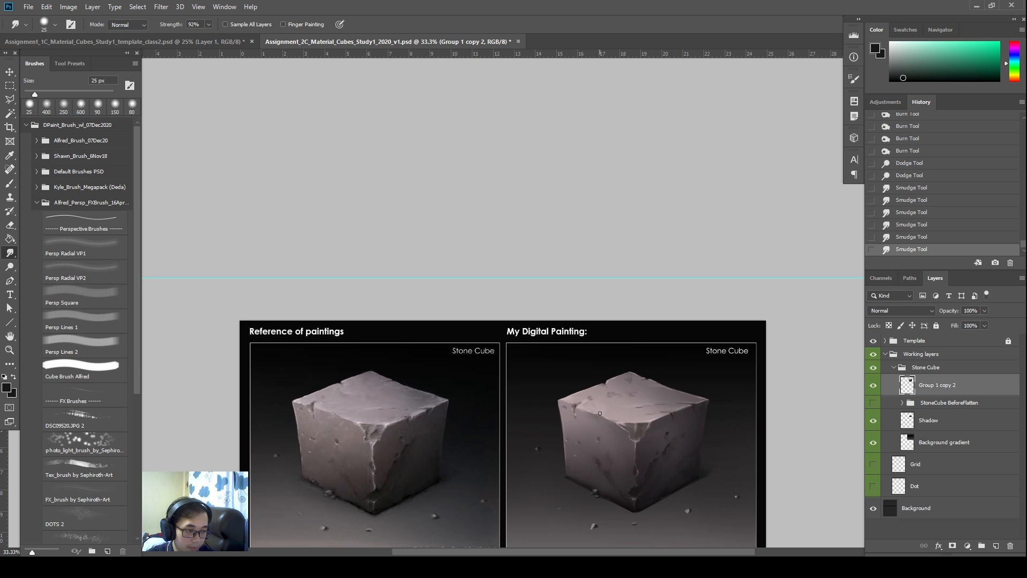
left_click(601, 414)
left_click(600, 413)
left_click(600, 414)
left_click(600, 414)
left_click_drag(600, 414, 602, 427)
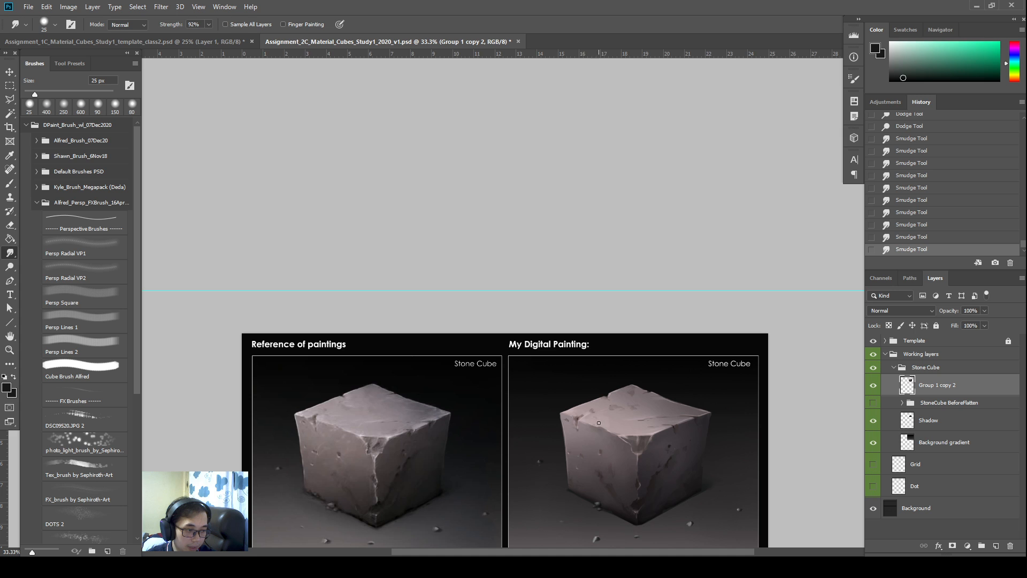
left_click(602, 427)
left_click(602, 427)
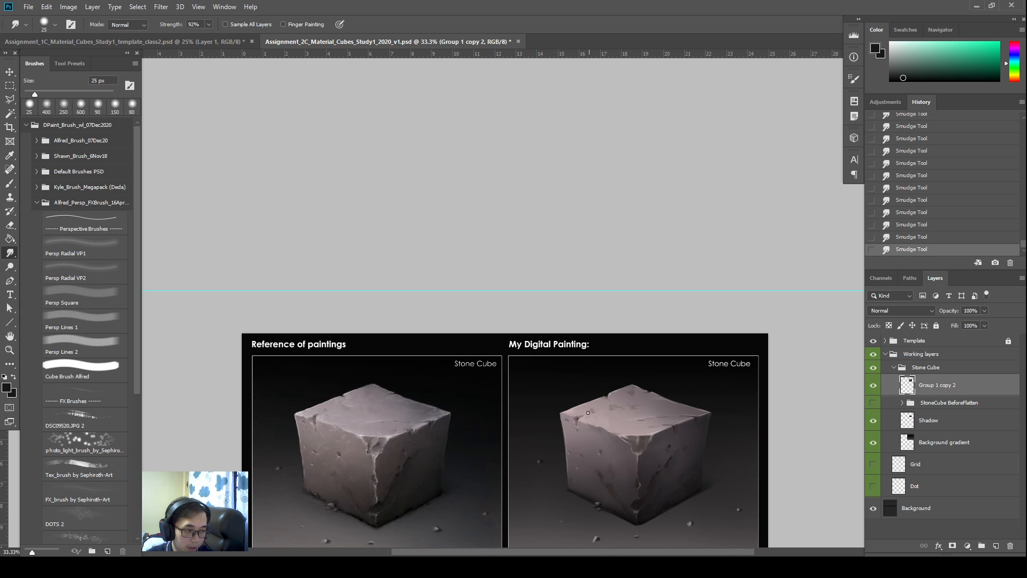
mouse_move(607, 392)
left_mouse_down()
mouse_move(592, 395)
mouse_move(601, 413)
left_mouse_up()
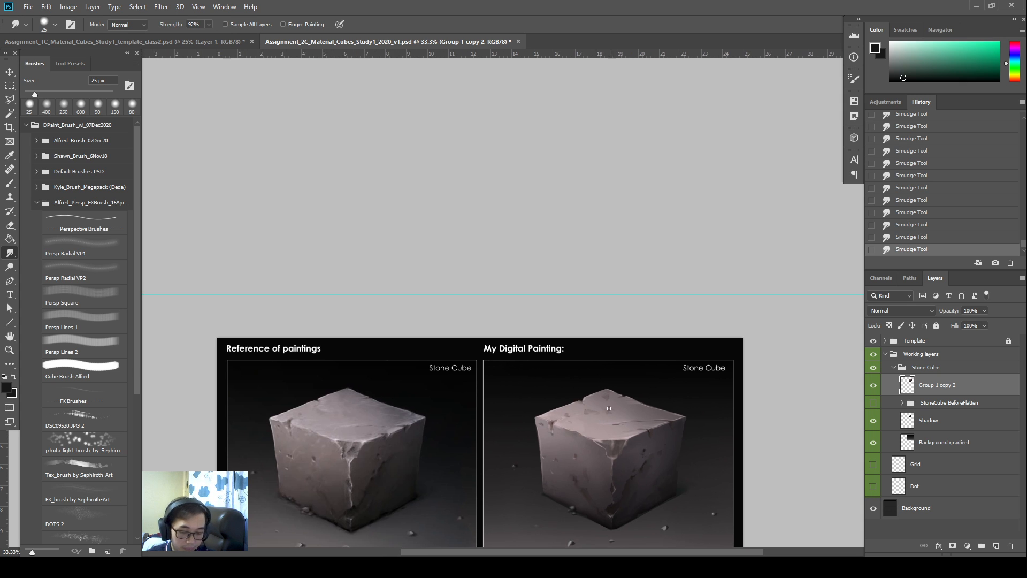
Reduce the Dodge tool's brush to 45 px and lighten the stone around the marks on the cube's top face.
key("o")
key("[")
key("[")
key("[")
key("[")
key("[")
key("[")
key("[")
key("[")
key("[")
key("[")
key("[")
key("[")
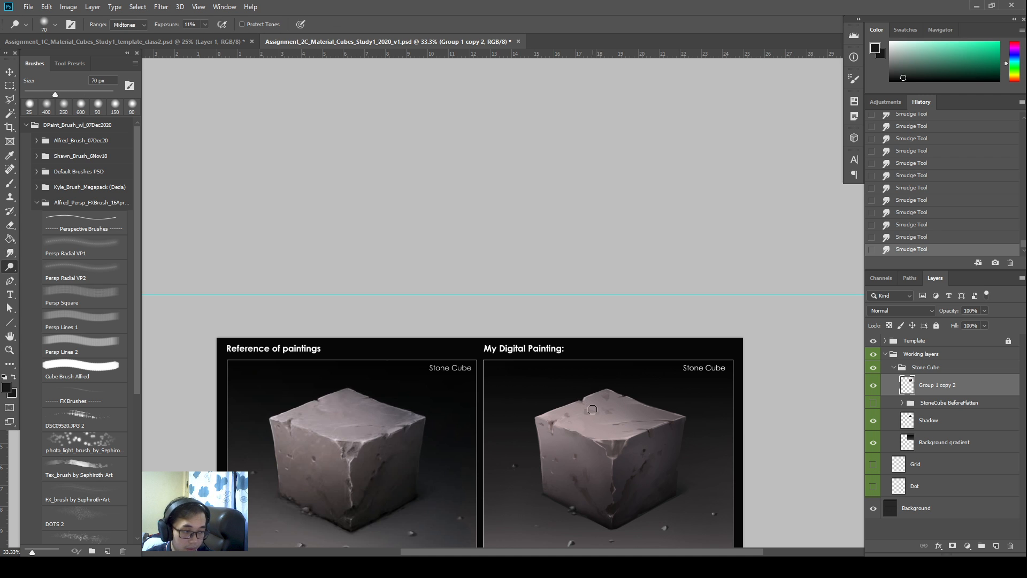
mouse_move(589, 409)
left_mouse_down()
mouse_move(604, 405)
mouse_move(621, 422)
left_mouse_up()
Smudge the marks and cracks on the cube's top face toward its front edges with a 25 px brush.
key("r")
left_click_drag(615, 421, 625, 422)
left_click_drag(619, 423, 627, 422)
left_click_drag(620, 422, 619, 411)
left_click_drag(613, 410, 619, 411)
left_click_drag(611, 410, 603, 411)
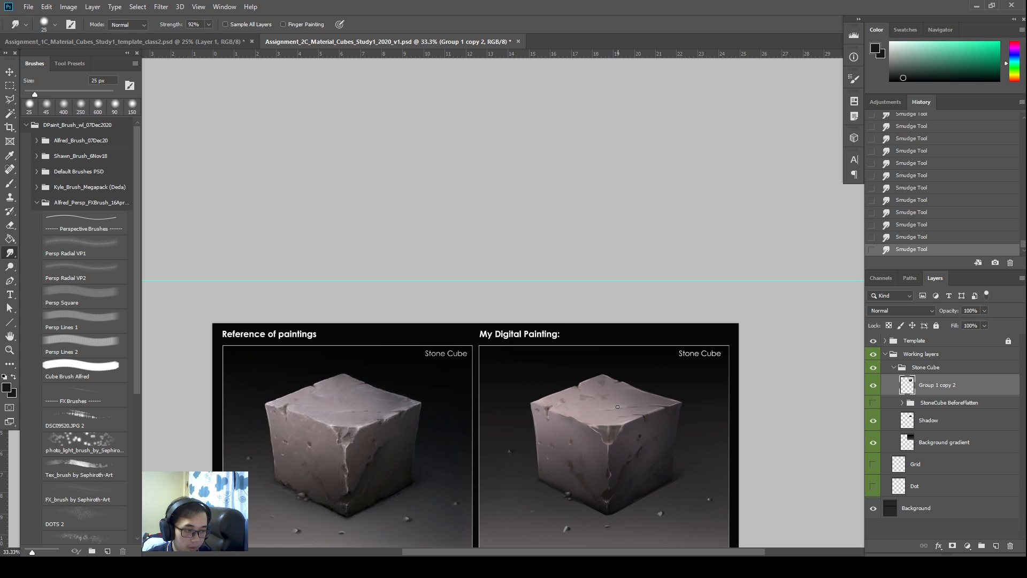
key("ctrl+z")
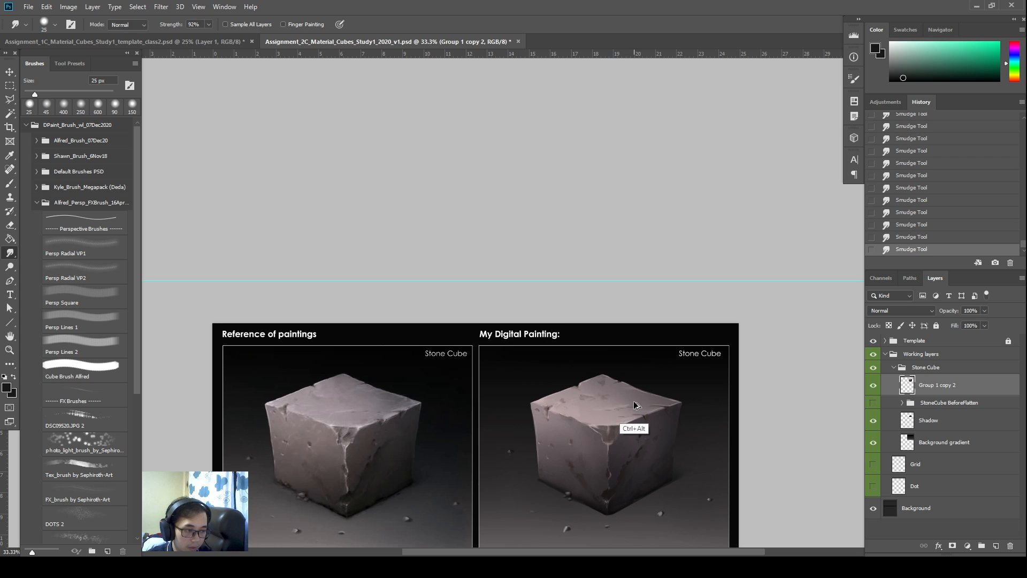
left_click_drag(635, 404, 649, 408)
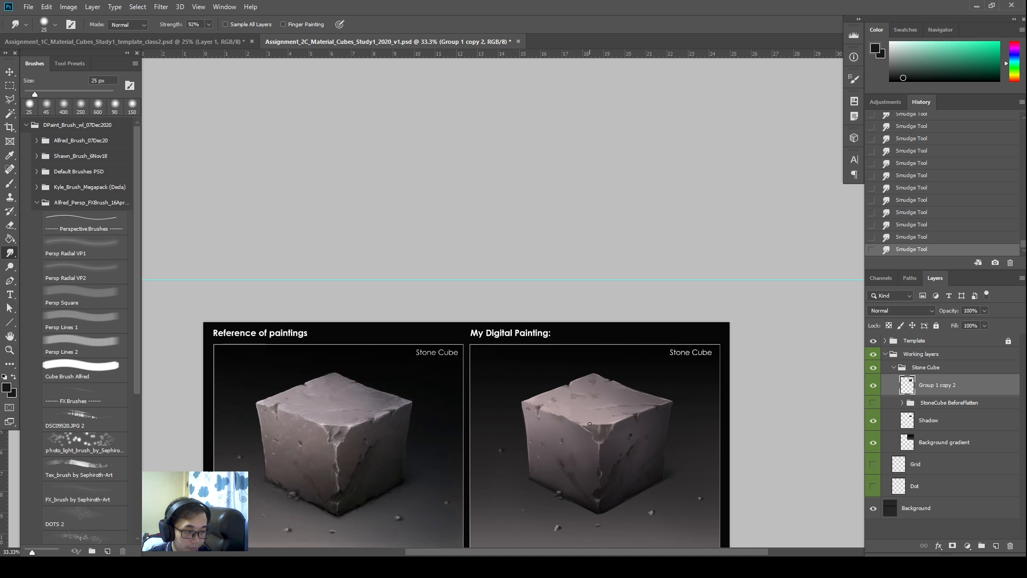
left_click_drag(615, 419, 635, 404)
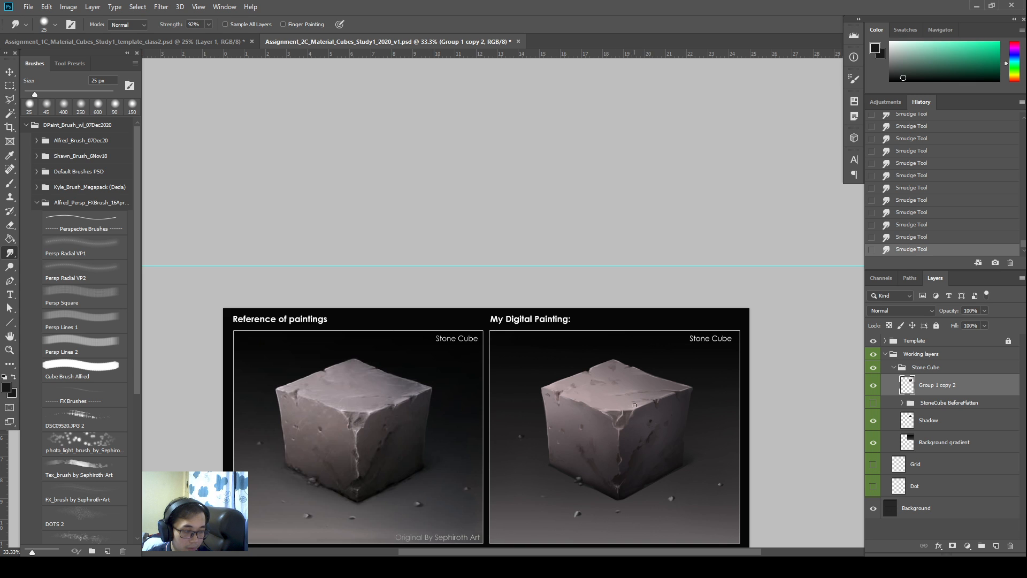
Dodge the top face's front edges on both sides of the chipped front corner with a 45 px brush.
key("o")
left_click(635, 409)
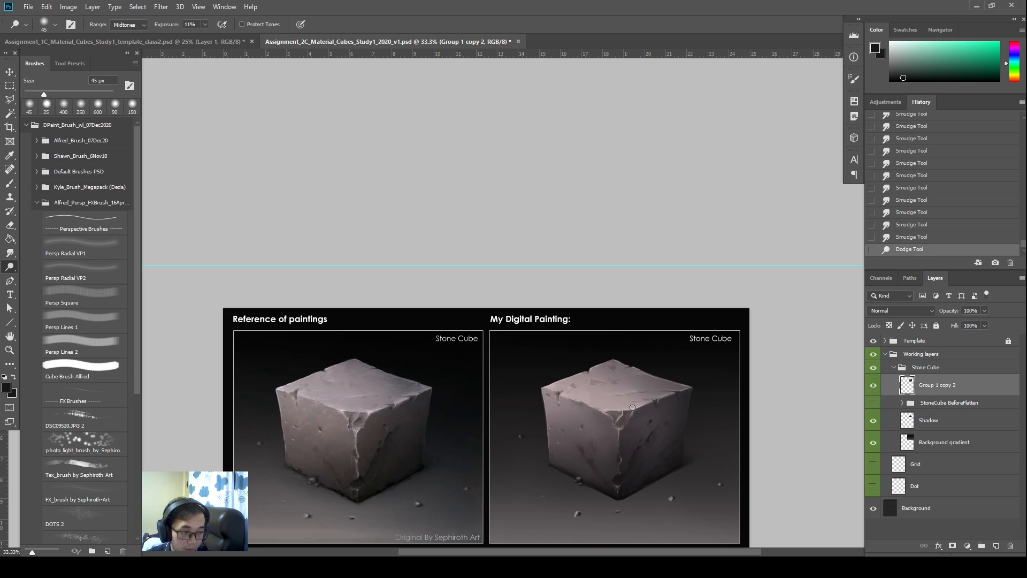
left_click(634, 409)
left_click(634, 409)
left_click(634, 409)
left_click(638, 407)
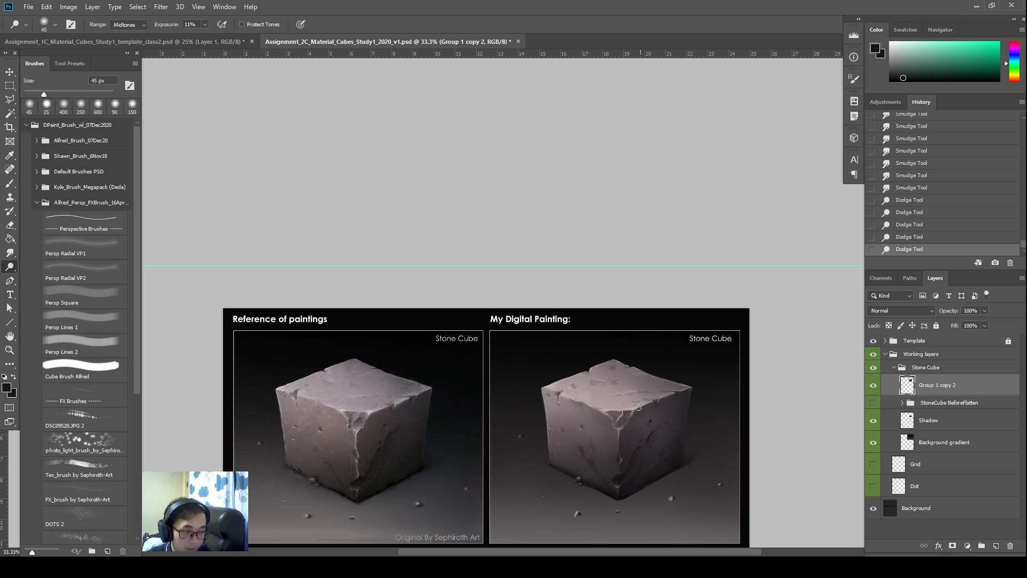
left_click(607, 411)
left_click(605, 410)
left_click(605, 410)
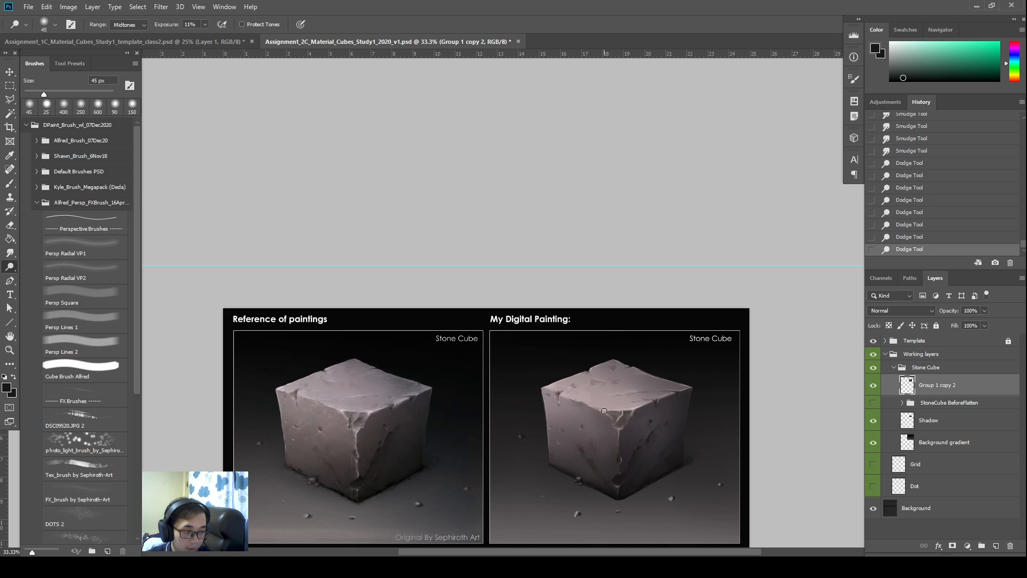
left_click(604, 411)
left_click(601, 410)
left_click(608, 409)
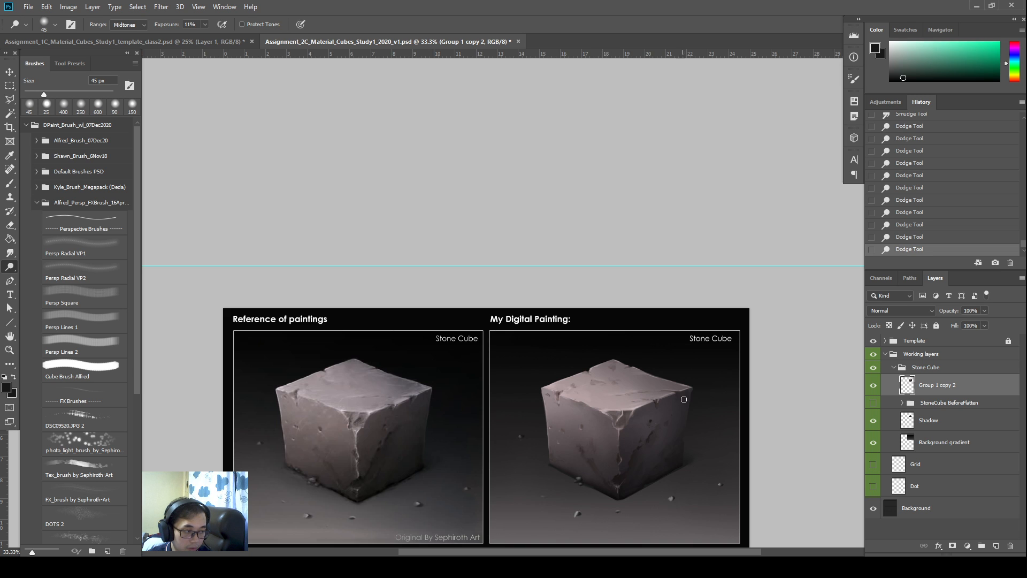
Lighten the top face's right front edge and smudge along it to the right corner with a 25 px brush.
left_click(663, 397)
key("shift+r")
left_click_drag(636, 407, 681, 384)
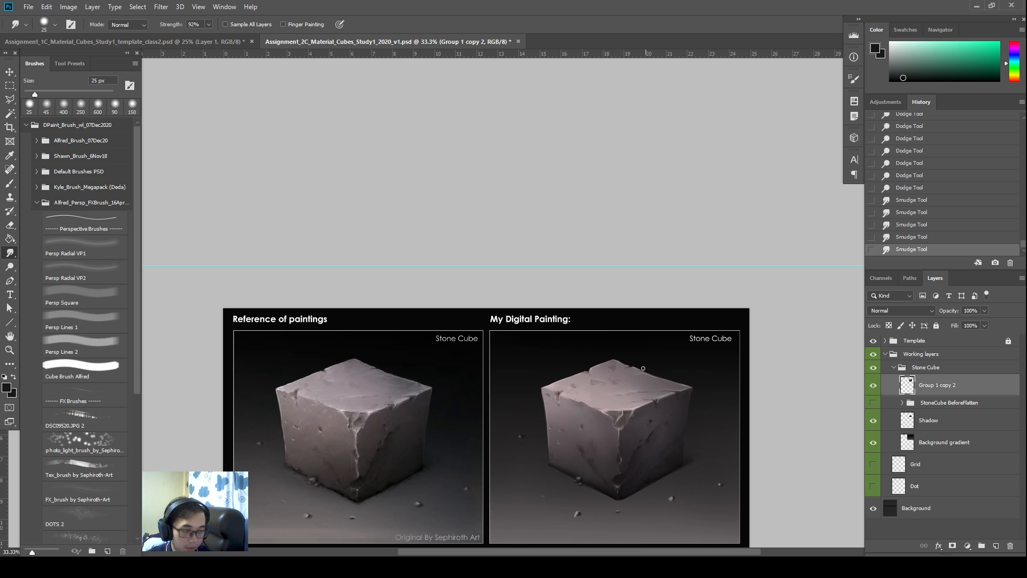
Set the Burn tool to Highlights with a 125 px brush, burn along the top face's back right edge, and undo the last strokes.
key("o")
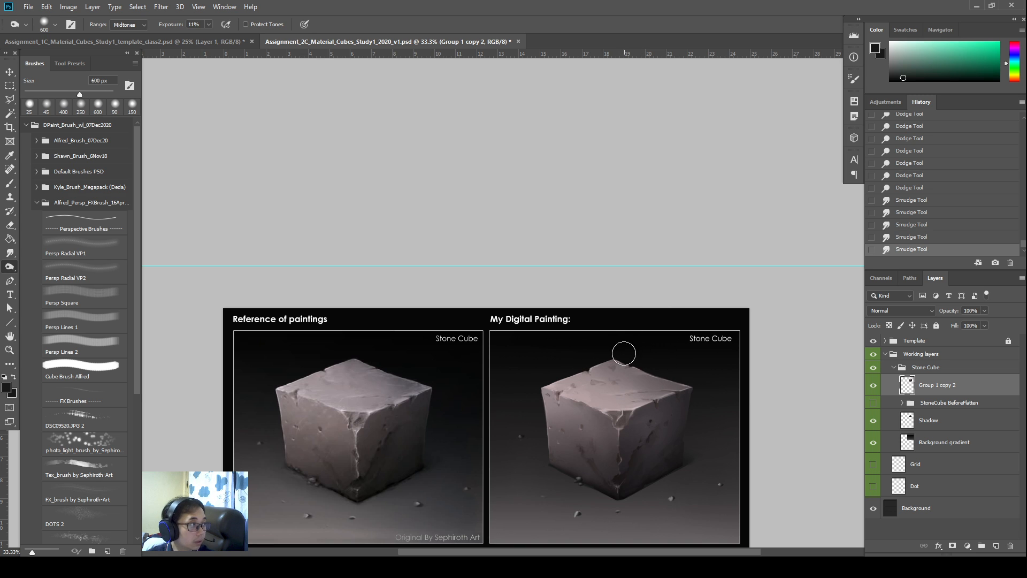
key("bracketleft")
key("bracketleft")
key("bracketleft")
key("bracketleft")
key("bracketleft")
key("bracketleft")
key("bracketleft")
key("bracketleft")
left_click(131, 24)
left_click(126, 46)
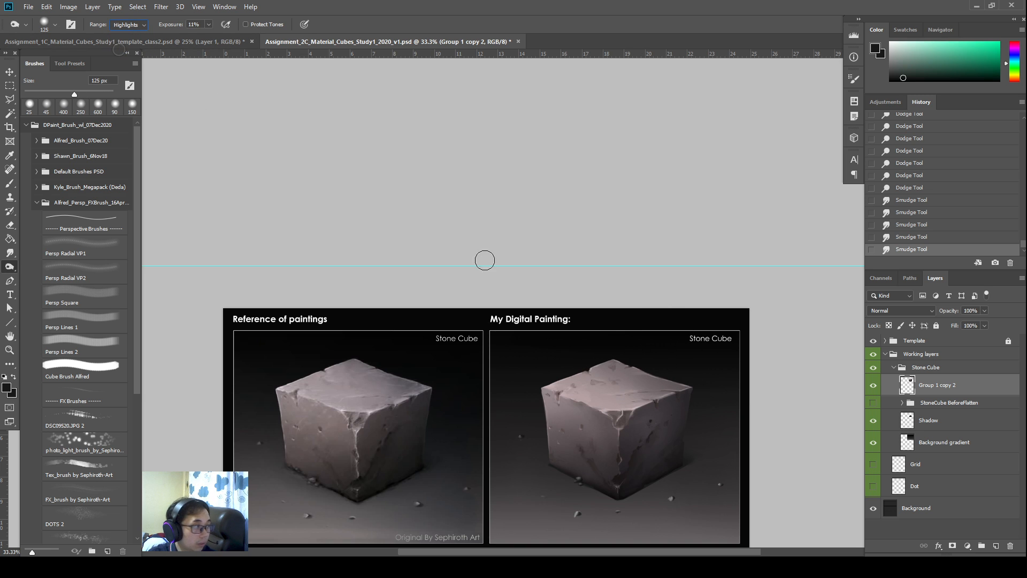
mouse_move(608, 358)
left_mouse_down()
mouse_move(692, 367)
mouse_move(633, 363)
mouse_move(695, 374)
mouse_move(669, 379)
mouse_move(690, 383)
left_mouse_up()
key("ctrl+z")
key("ctrl+z")
Smudge the right corner and the chipped front corner of the cube's top face with a 25 px brush.
key("r")
mouse_move(680, 381)
left_mouse_down()
mouse_move(689, 383)
mouse_move(679, 383)
left_mouse_up()
left_click_drag(687, 385, 681, 383)
left_click_drag(688, 384, 711, 398)
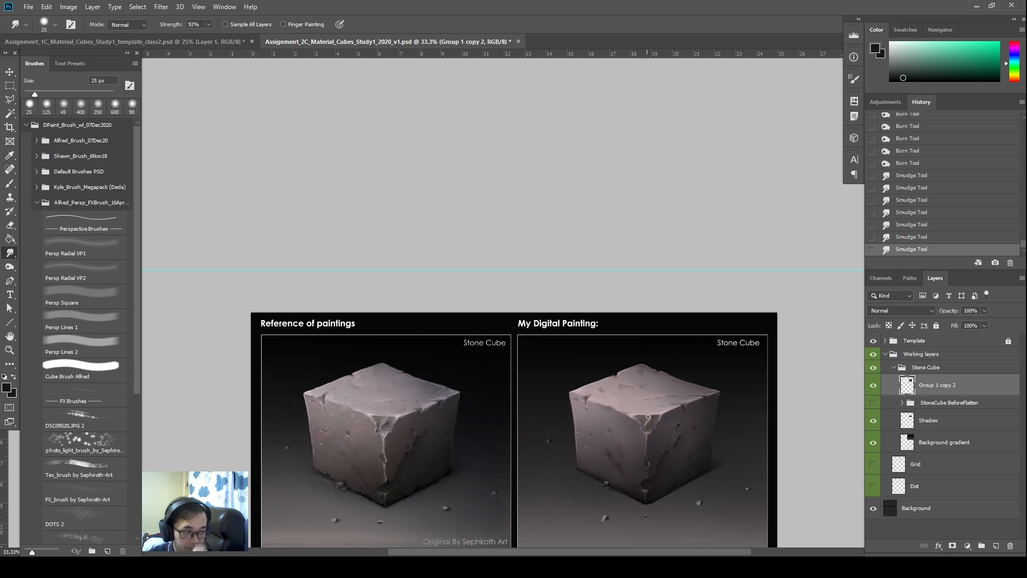
left_click_drag(649, 419, 650, 422)
left_click_drag(650, 420, 644, 427)
left_click_drag(647, 423, 646, 427)
mouse_move(649, 422)
left_mouse_down()
mouse_move(660, 416)
mouse_move(642, 417)
left_mouse_up()
Reduce the Burn tool's brush size and darken the chipped area at the cube's top front corner.
key("o")
key("bracketleft")
key("bracketleft")
key("bracketleft")
key("bracketleft")
key("bracketleft")
key("bracketleft")
key("bracketleft")
left_click_drag(642, 417, 644, 412)
Prepare a small 8 px brush with a stone colour sampled from the cube, and add a new layer above Group 1 copy 2.
key("b")
left_click(636, 436, "alt")
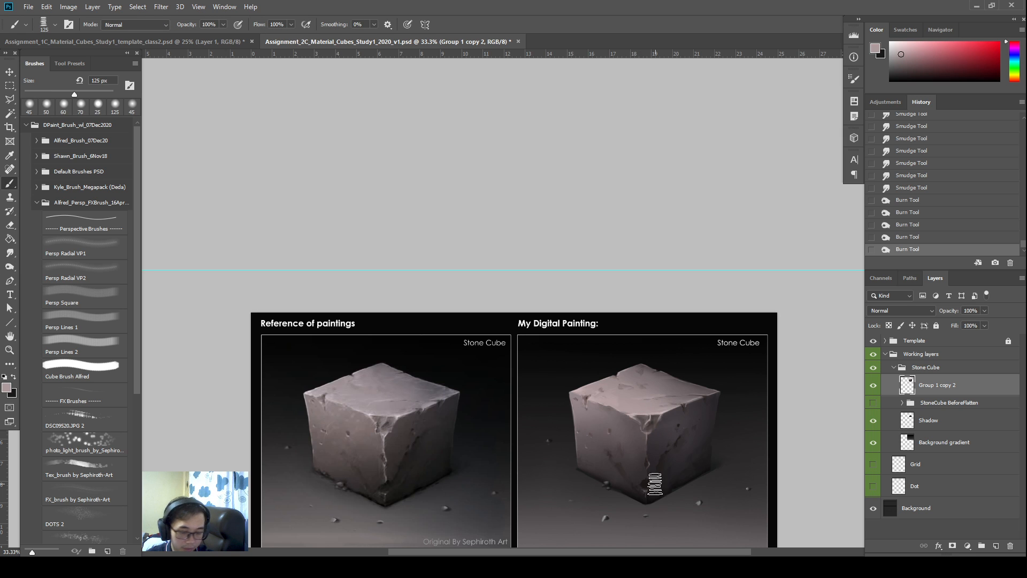
key("comma")
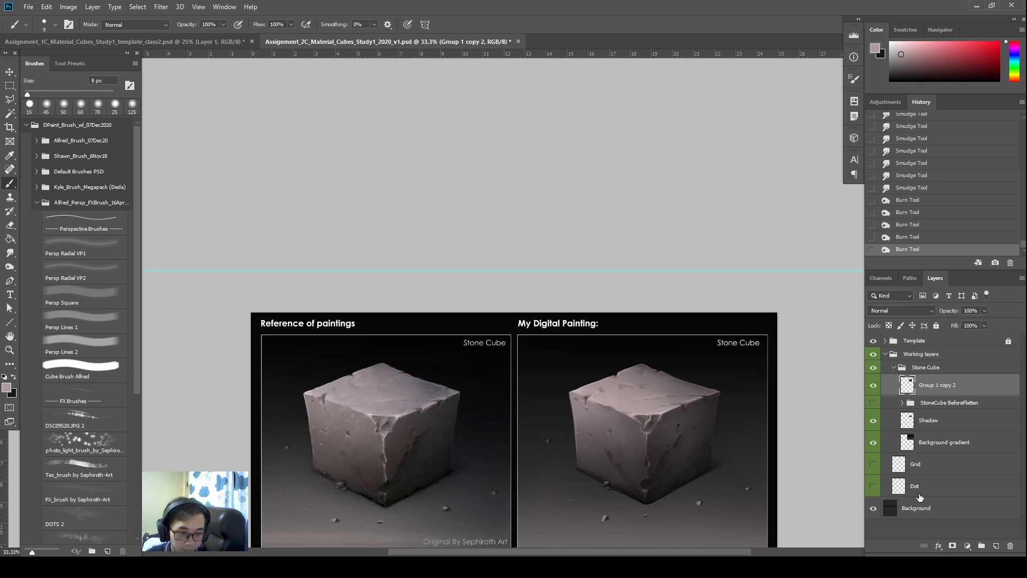
left_click(995, 545)
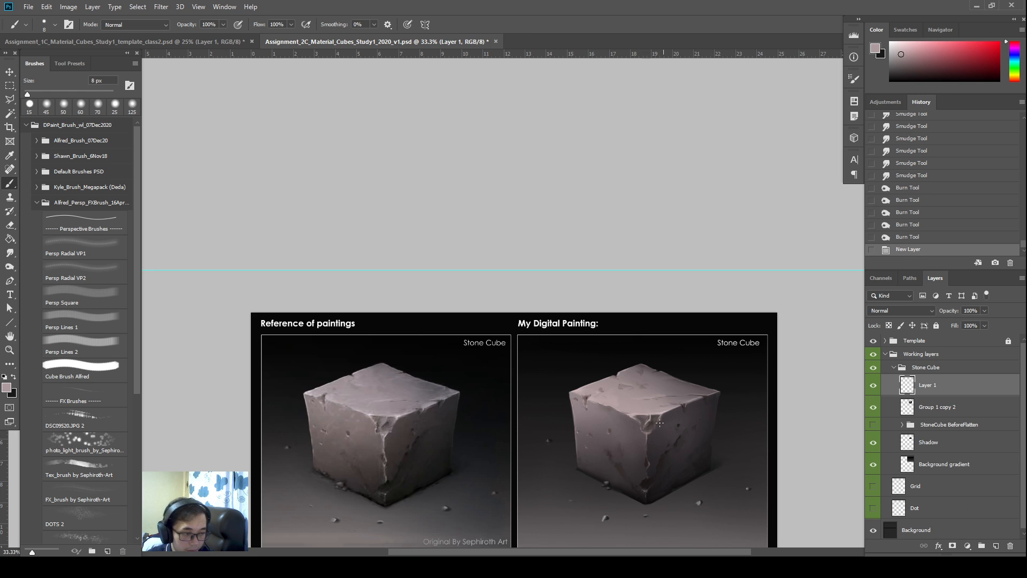
Paint fine light strokes into the chipped front corner with a 7 px brush, and lower Layer 1's opacity to 33%.
left_click(638, 420)
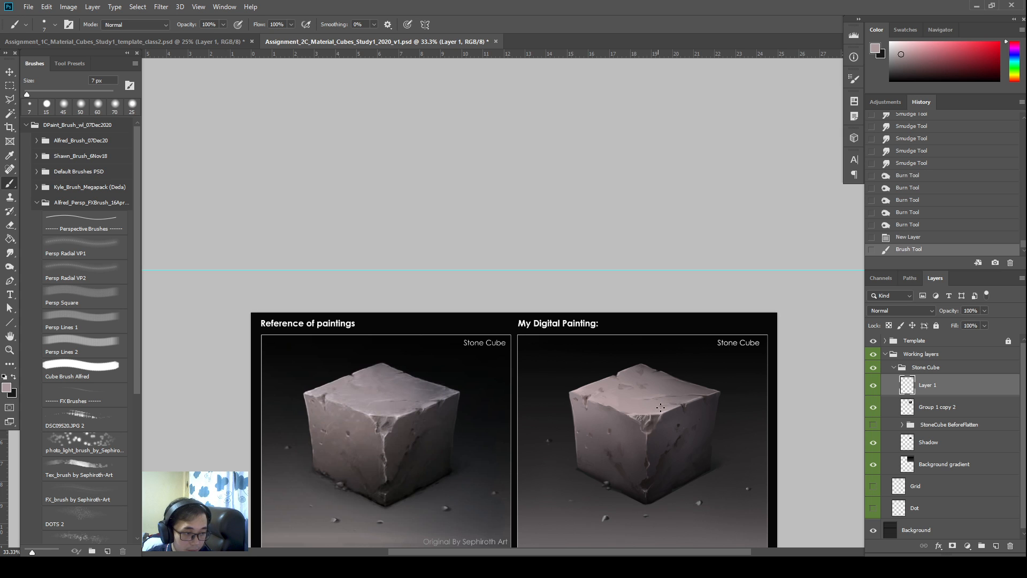
left_click(638, 419)
left_click(639, 419)
left_click(640, 419)
left_click(639, 419)
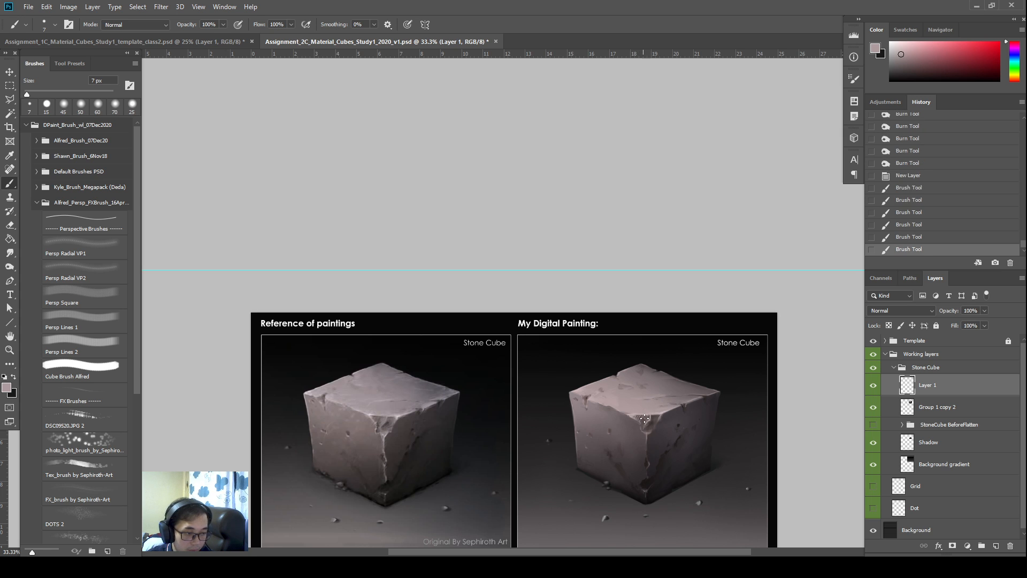
left_click(641, 419)
left_click(642, 419)
left_click(644, 420)
left_click(644, 420)
left_click(646, 420)
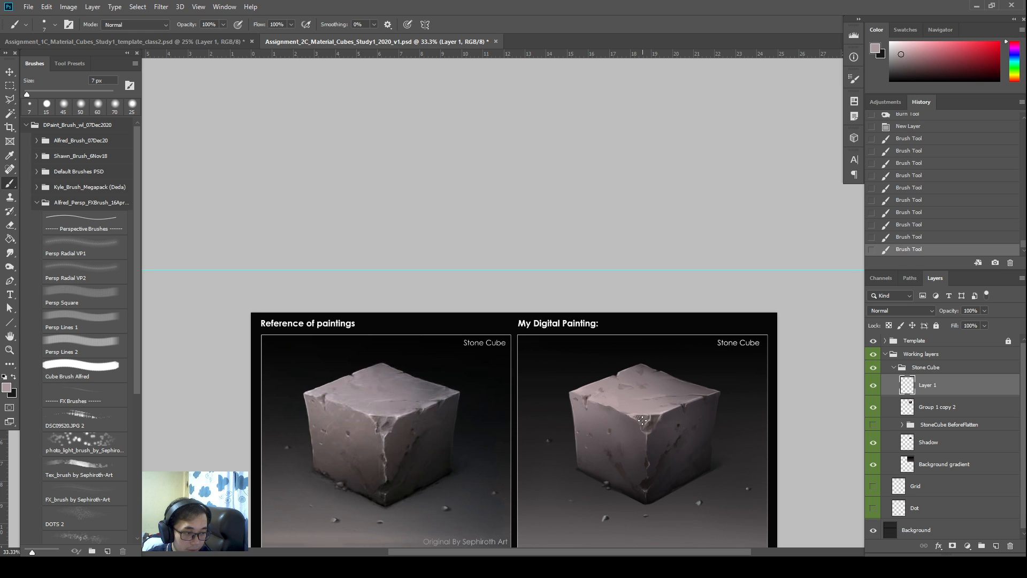
left_click(644, 420)
left_click(644, 420)
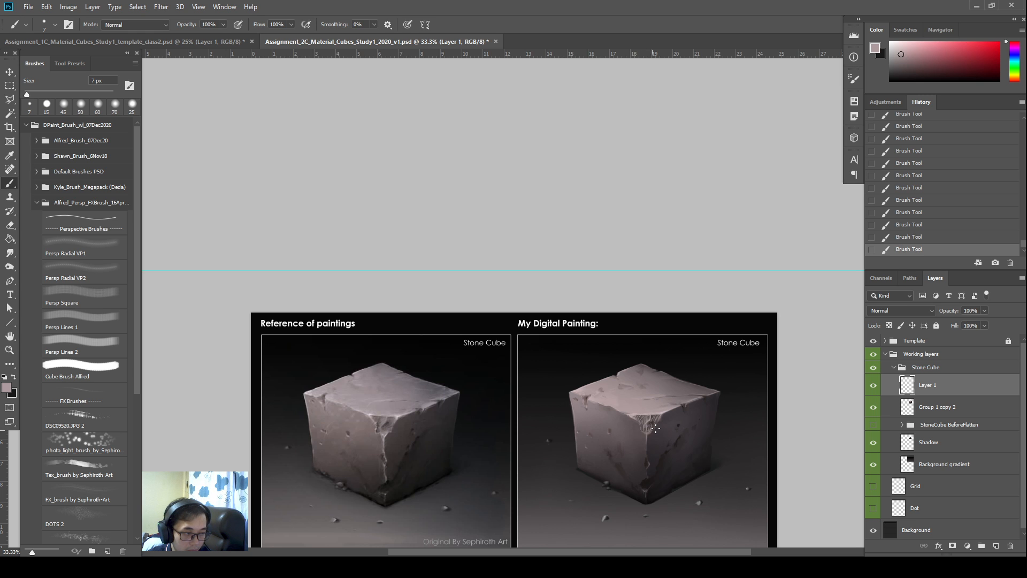
left_click_drag(950, 311, 915, 321)
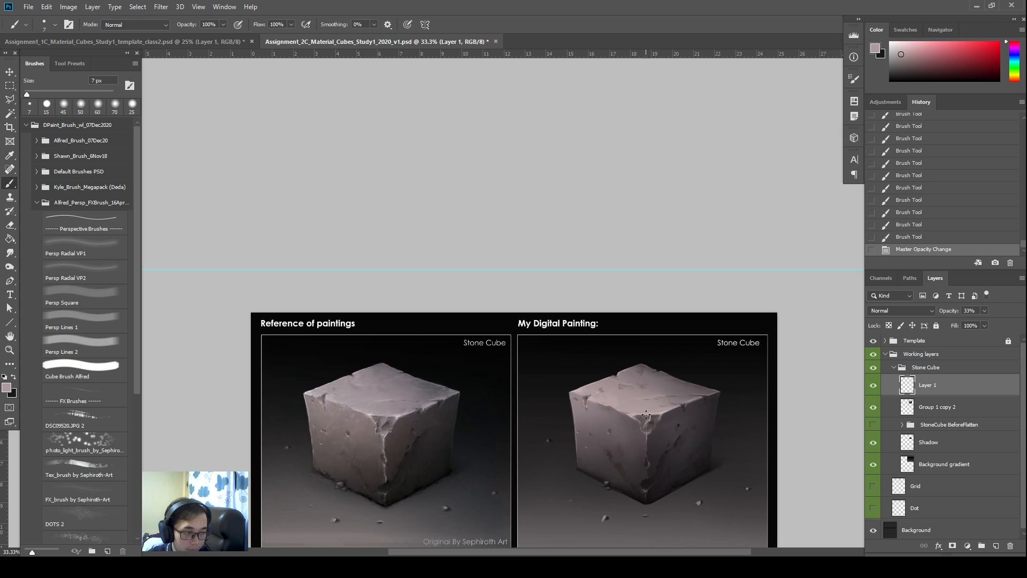
Burn the chipped front corner and the adjoining right front edge on the Group 1 copy 2 layer with a 60 px brush.
left_click(918, 405)
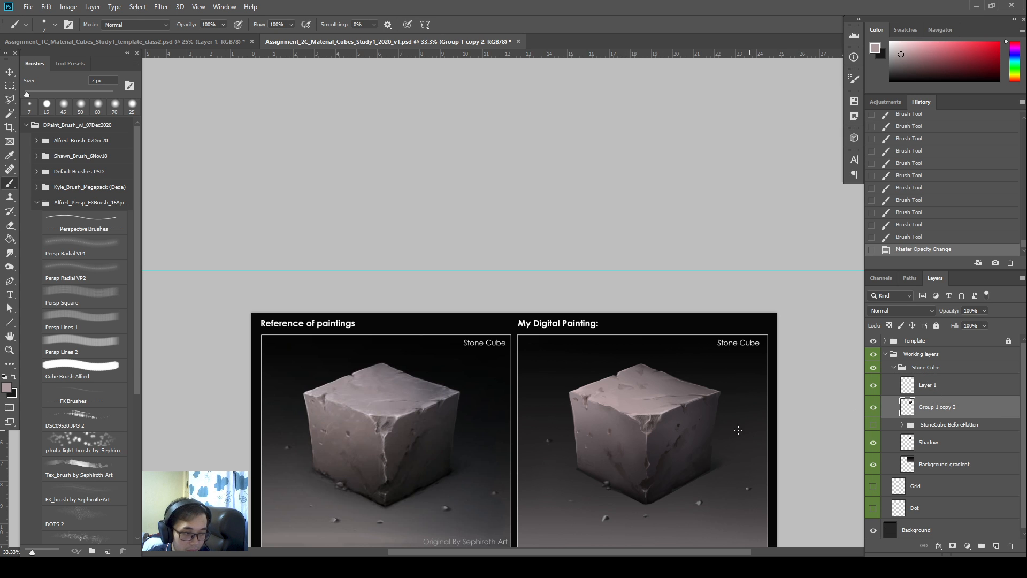
key("o")
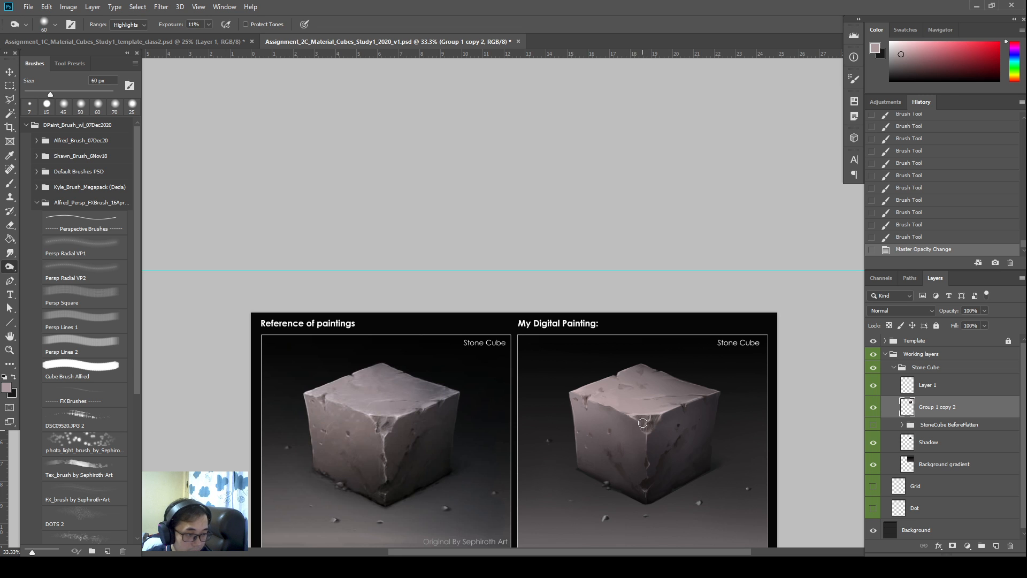
left_click_drag(642, 422, 645, 427)
left_click(644, 429)
left_click(646, 426)
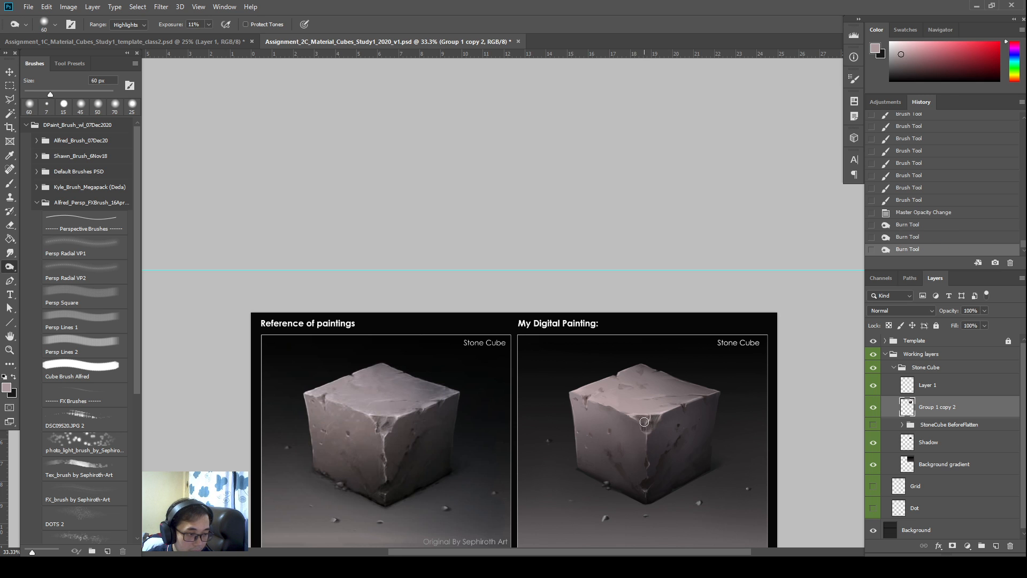
left_click(644, 423)
left_click(643, 422)
left_click(646, 421)
left_click(651, 419)
left_click(658, 416)
left_click(664, 413)
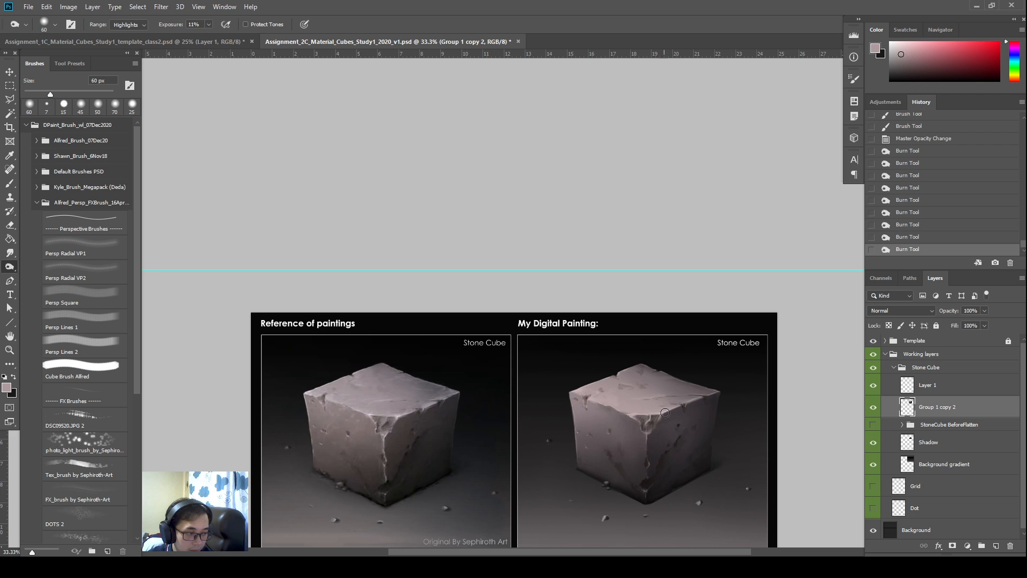
Finish burning the chipped front corner and merge Layer 1 down into the Group 1 copy 2 layer.
left_click(651, 422)
left_click(942, 382)
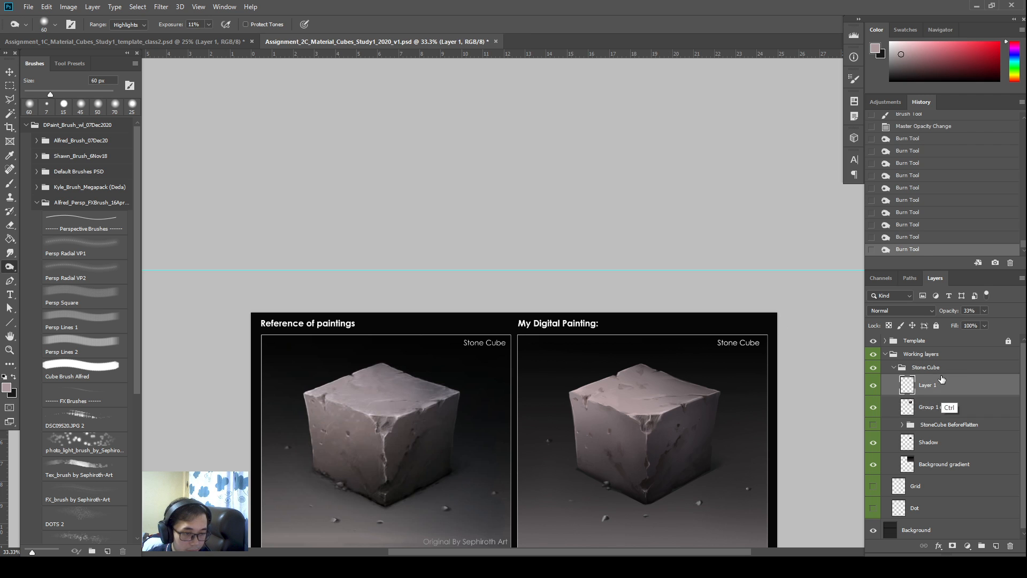
key("ctrl+e")
key("ctrl+=")
left_click_drag(545, 437, 573, 373)
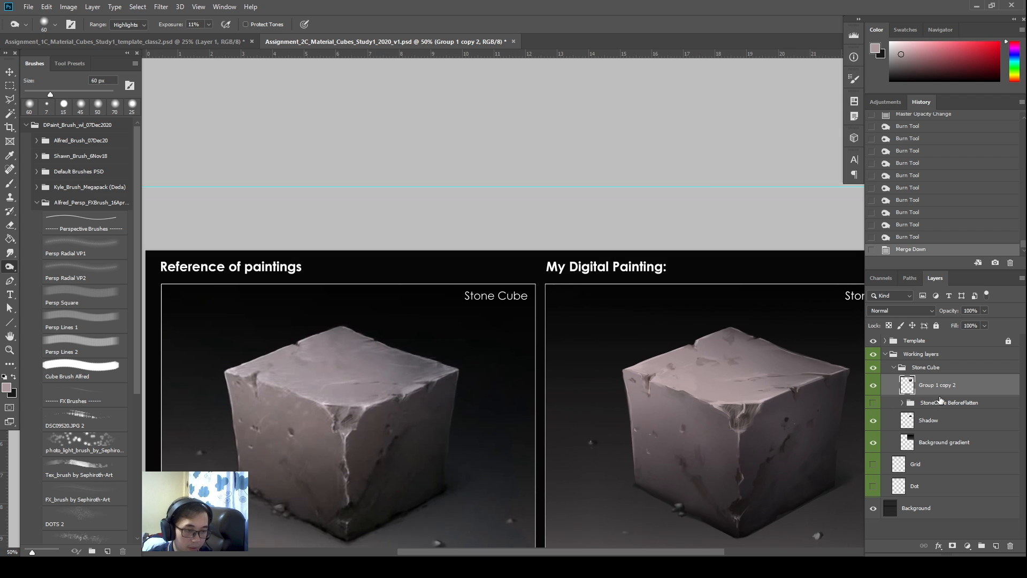
Smudge the lower part of the chipped front corner, enlarging the Smudge brush to 20 px.
key("r")
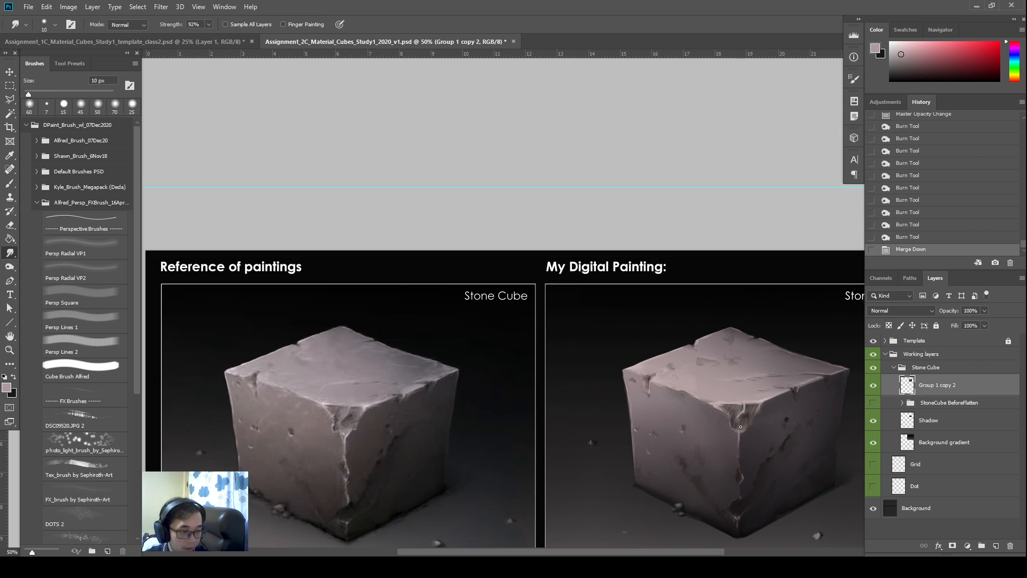
left_click_drag(733, 432, 734, 423)
key("]")
left_click_drag(734, 428, 739, 420)
key("]")
left_click_drag(738, 430, 743, 424)
left_click_drag(743, 430, 731, 424)
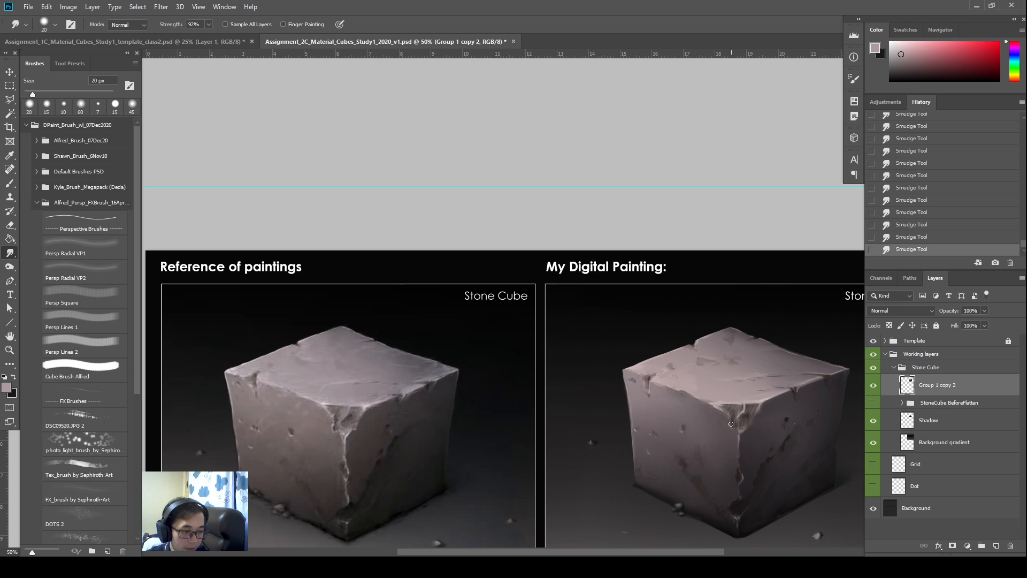
Paint fine 7 px strokes along the lower left side of the chipped front corner and smudge them into the stone.
key("b")
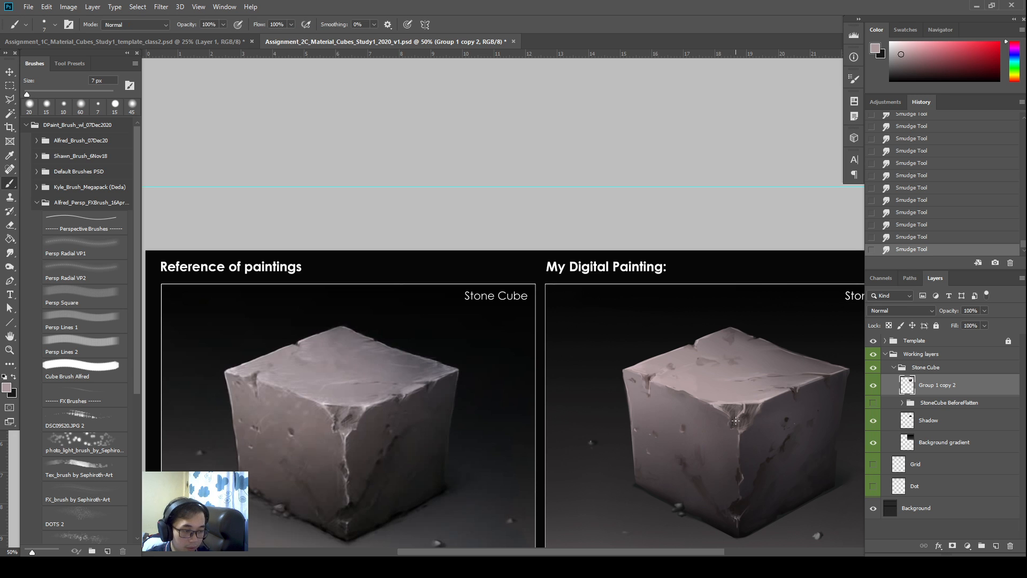
left_click_drag(731, 421, 729, 423)
left_click_drag(730, 421, 728, 424)
left_click_drag(729, 422, 730, 427)
left_click_drag(730, 424, 730, 425)
key("r")
left_click_drag(731, 422, 732, 428)
left_click_drag(732, 426, 732, 429)
left_click_drag(732, 427, 736, 429)
Paint fine strokes along the chip's lower right side, and smudge them and the chip's upper rim.
key("b")
left_click_drag(737, 425, 741, 429)
left_click_drag(741, 426, 742, 429)
left_click_drag(742, 424, 746, 429)
left_click_drag(746, 424, 751, 427)
key("r")
left_click_drag(751, 426, 745, 408)
left_click_drag(747, 406, 745, 408)
left_click_drag(746, 405, 735, 405)
key("o")
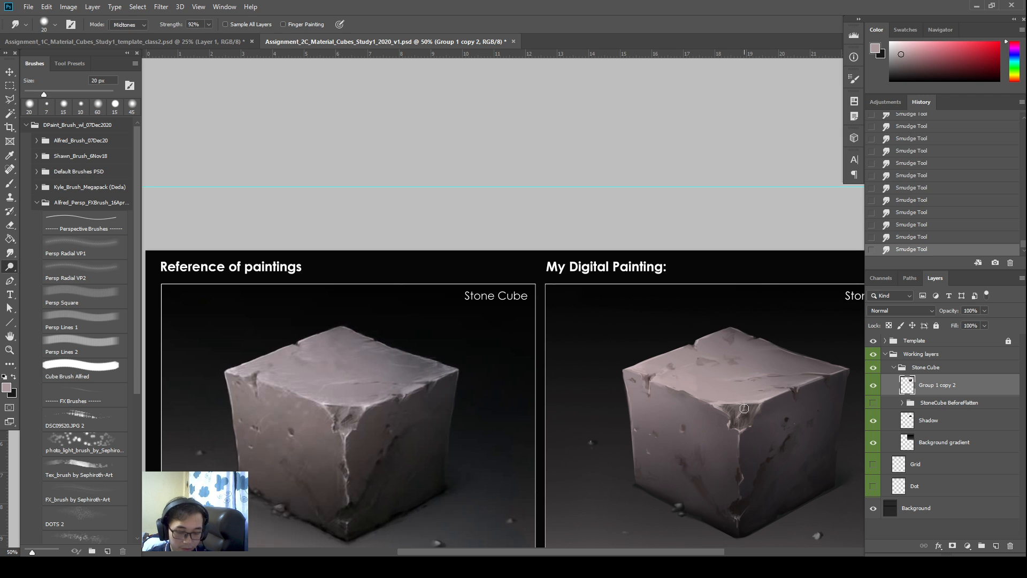
left_click_drag(739, 411, 739, 406)
left_click_drag(738, 408, 761, 411)
key("ctrl+z")
key("ctrl+z")
Smudge the right side of the chipped corner down towards the front vertical edge with a 20 px brush.
key("r")
left_click_drag(764, 408, 760, 411)
left_click_drag(763, 408, 760, 410)
left_click_drag(764, 408, 760, 411)
left_click_drag(762, 411, 754, 420)
left_click_drag(756, 420, 750, 427)
left_click_drag(751, 428, 748, 433)
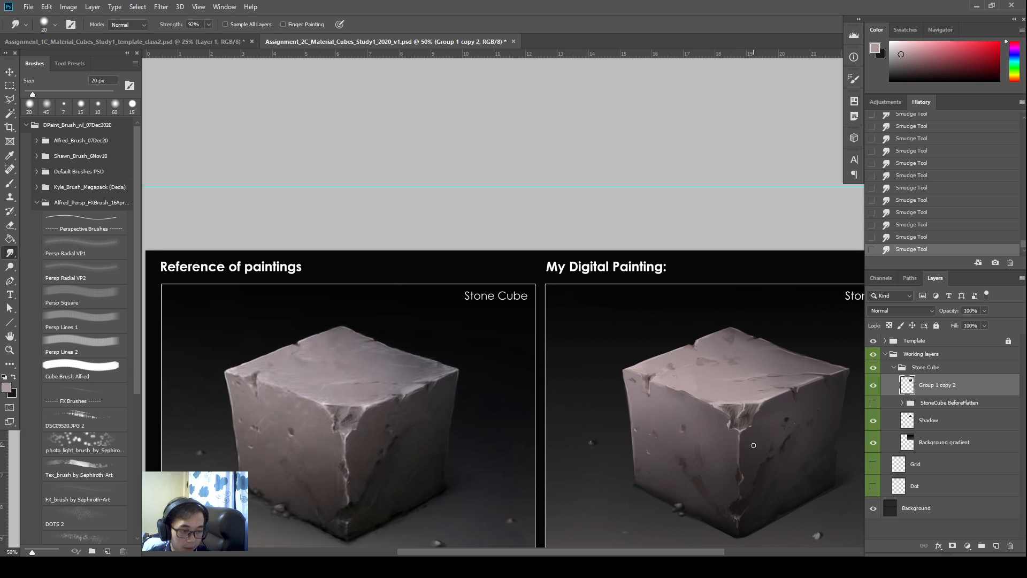
Paint a fine light stroke along the lower half of the front vertical edge and smudge its lower end.
left_click_drag(754, 445, 759, 429)
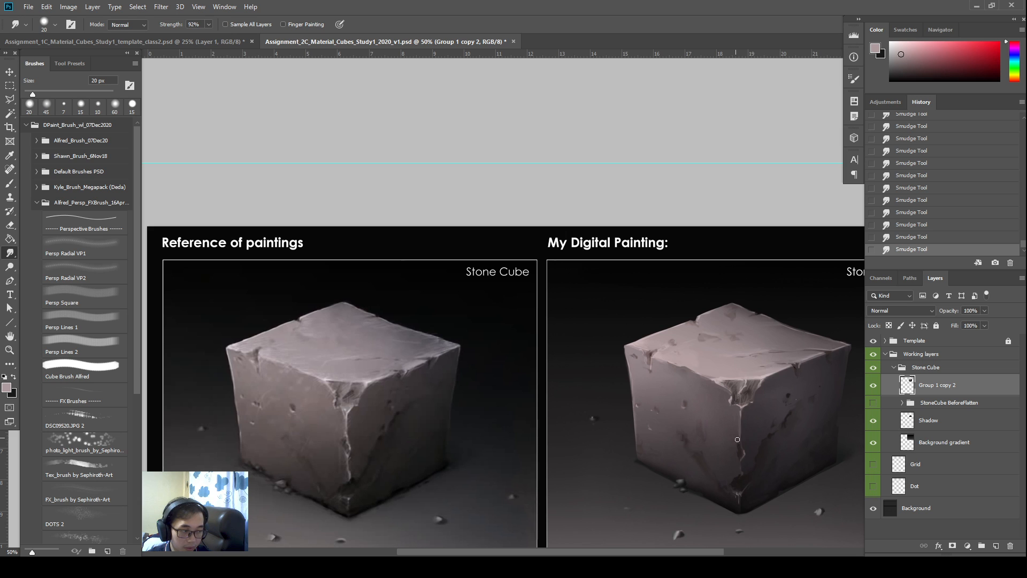
key("b")
left_click_drag(741, 444, 743, 454)
key("r")
left_click_drag(743, 451, 746, 459)
left_click(746, 458)
left_click(745, 459)
left_click(746, 459)
left_click(745, 459)
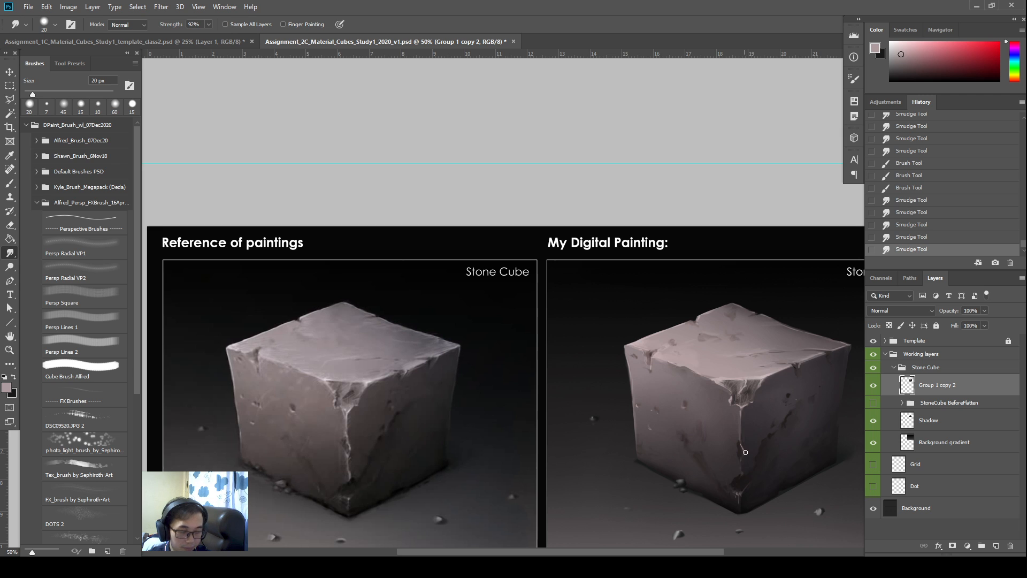
Dab small 7 px highlights around the crack on the front vertical edge and blend them with the Smudge tool.
key("b")
left_click(744, 454)
left_click(743, 454)
left_click(743, 456)
left_click(742, 456)
left_click(742, 457)
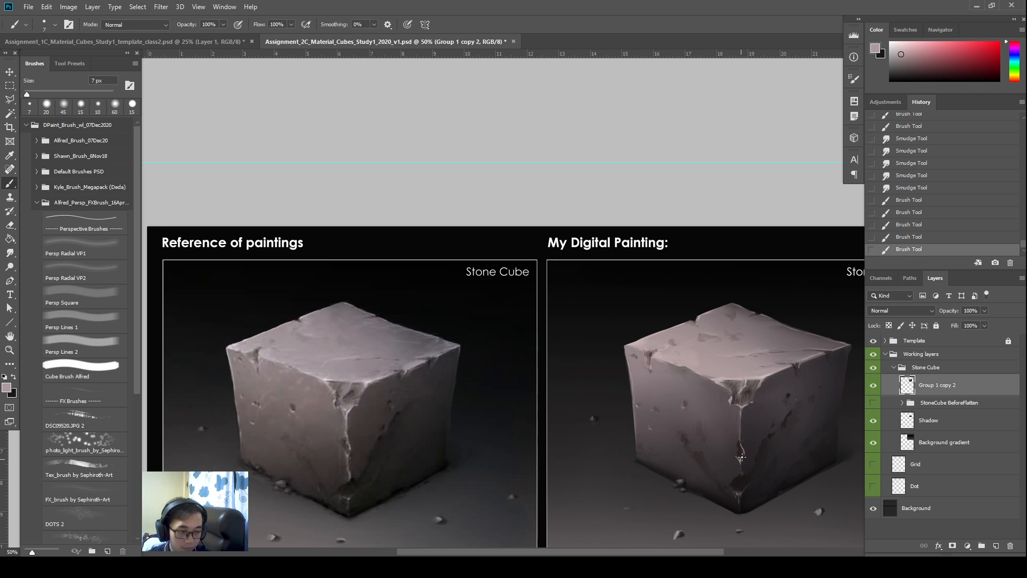
key("r")
left_click(741, 456)
left_click(740, 455)
left_click(737, 455)
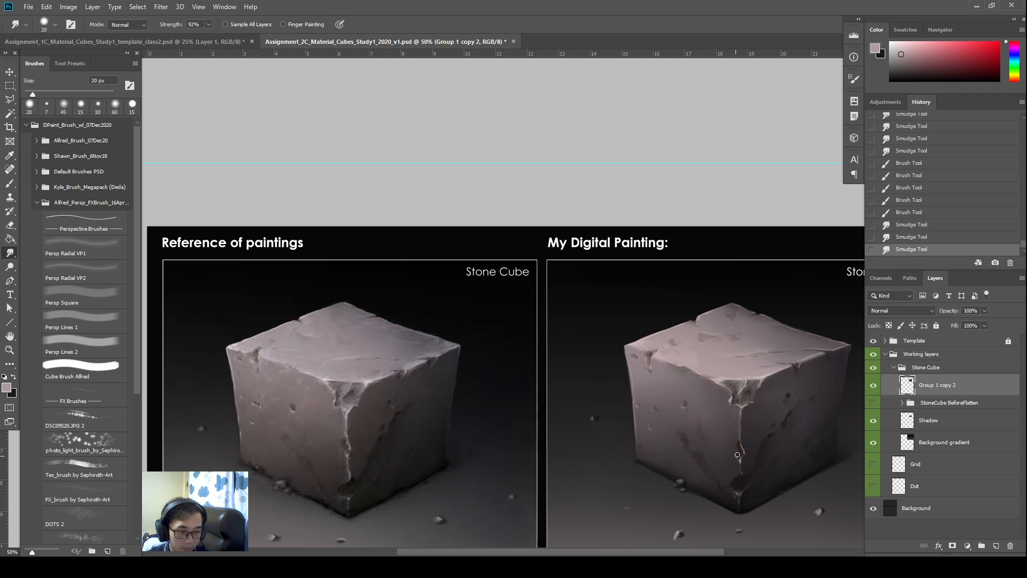
left_click(743, 447)
left_click(742, 446)
left_click(741, 450)
Dodge the cracked lower part of the front vertical edge with a 45 px brush at 11% midtones exposure.
scroll(741, 450, "down", 1)
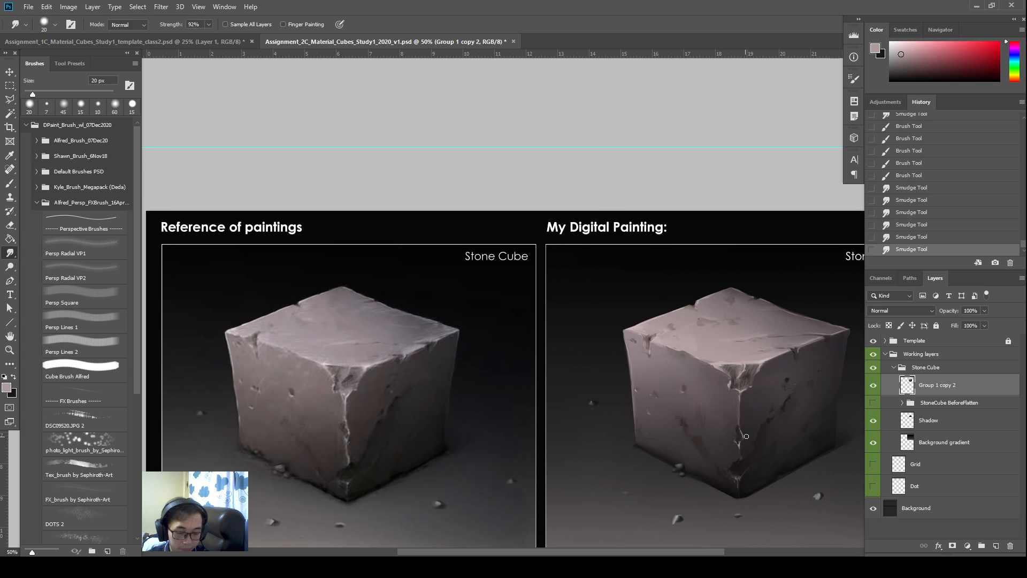
key("o")
left_click(741, 431)
left_click(743, 441)
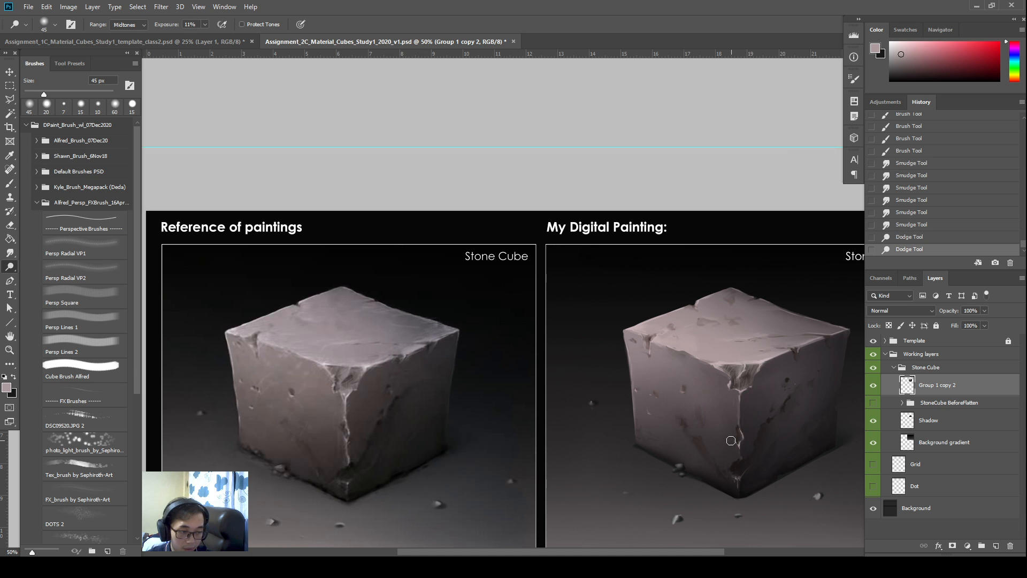
left_click(731, 442)
Smudge the crack on the front vertical edge and the stone just below it with a 20 px brush.
key("r")
left_click(733, 439)
left_click(734, 435)
left_click(736, 443)
left_click(741, 455)
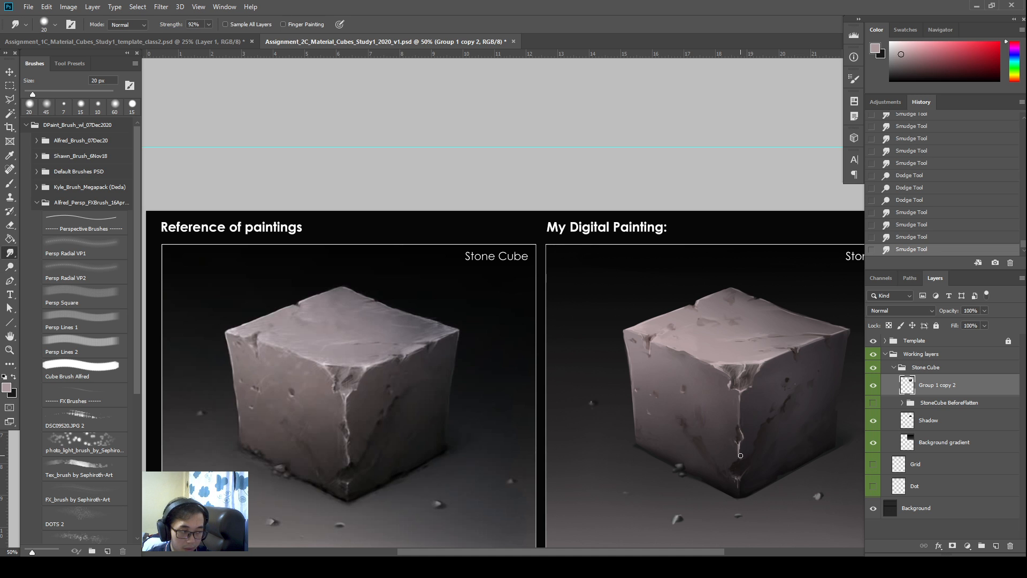
left_click(741, 450)
left_click(740, 455)
left_click(743, 453)
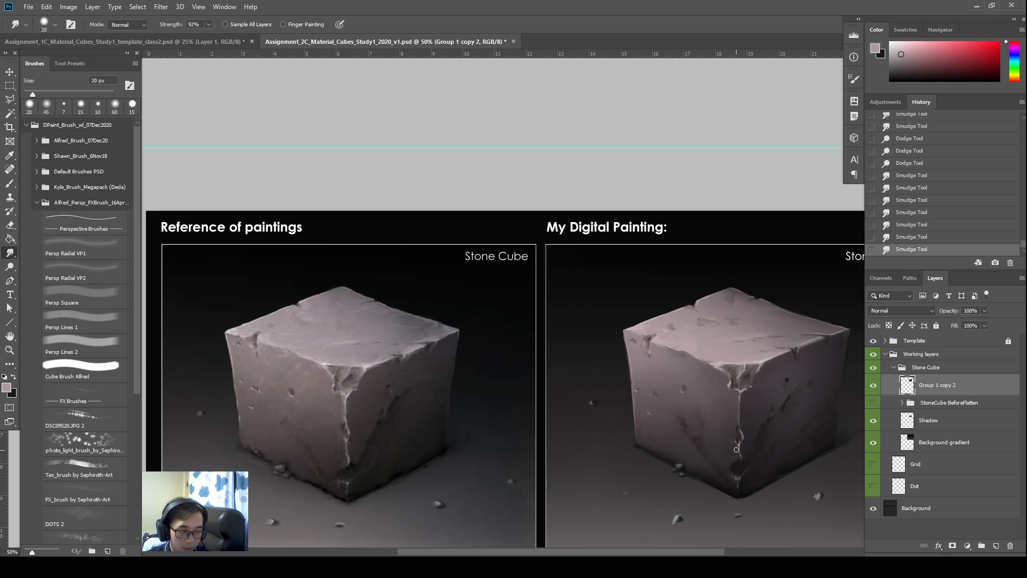
left_click(736, 448)
left_click(736, 446)
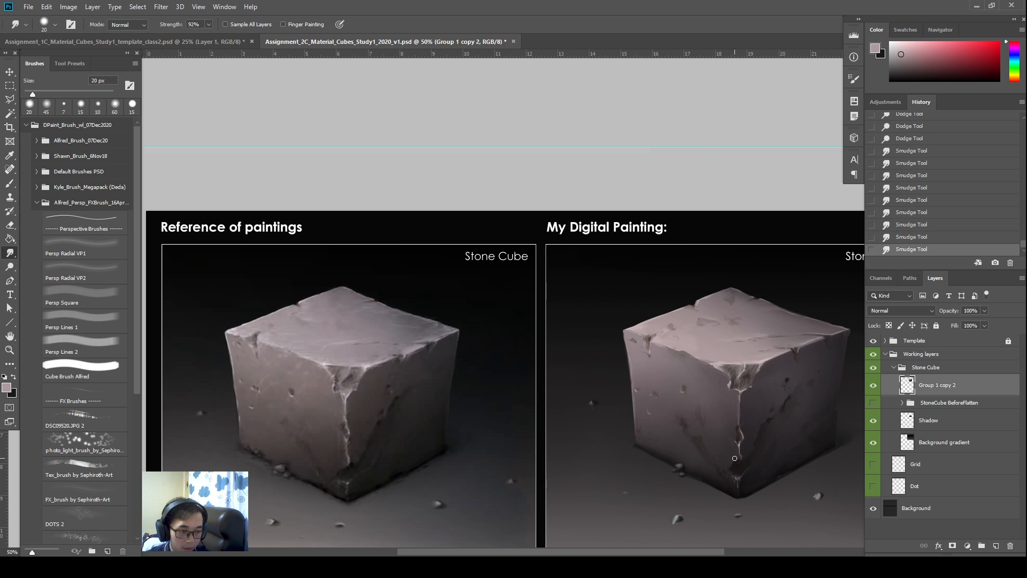
left_click(736, 459)
left_click(736, 460)
left_click(735, 463)
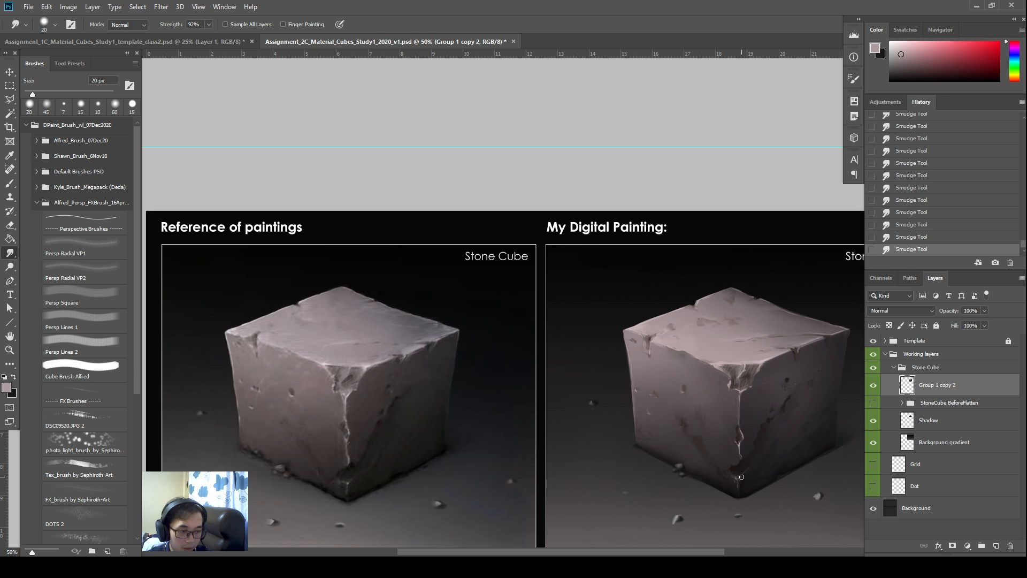
Add a fine 7 px brush dab near the cube's bottom front corner and lighten the area with the Dodge tool.
key("b")
left_click(743, 476)
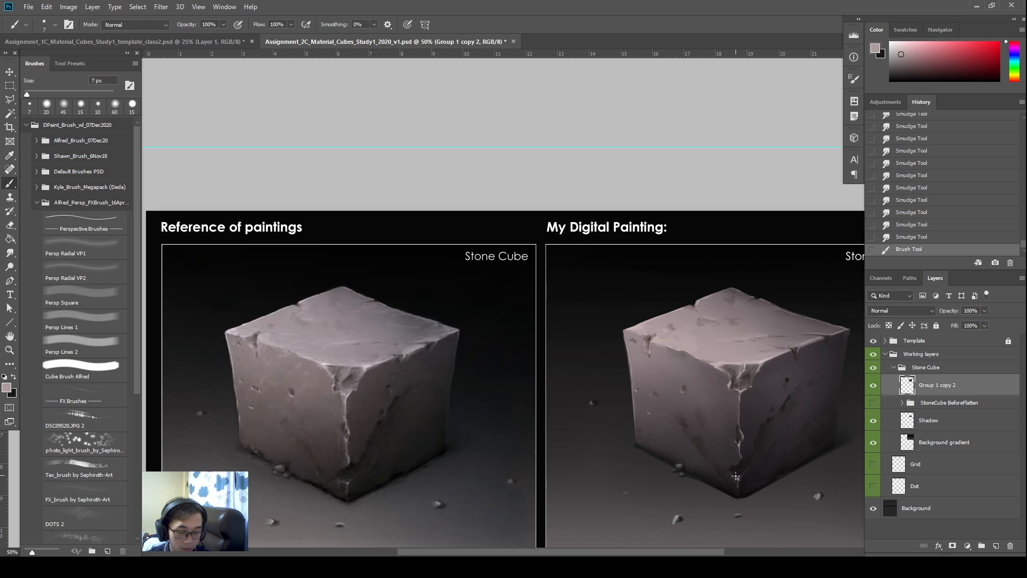
key("o")
left_click(737, 479)
left_click(738, 479)
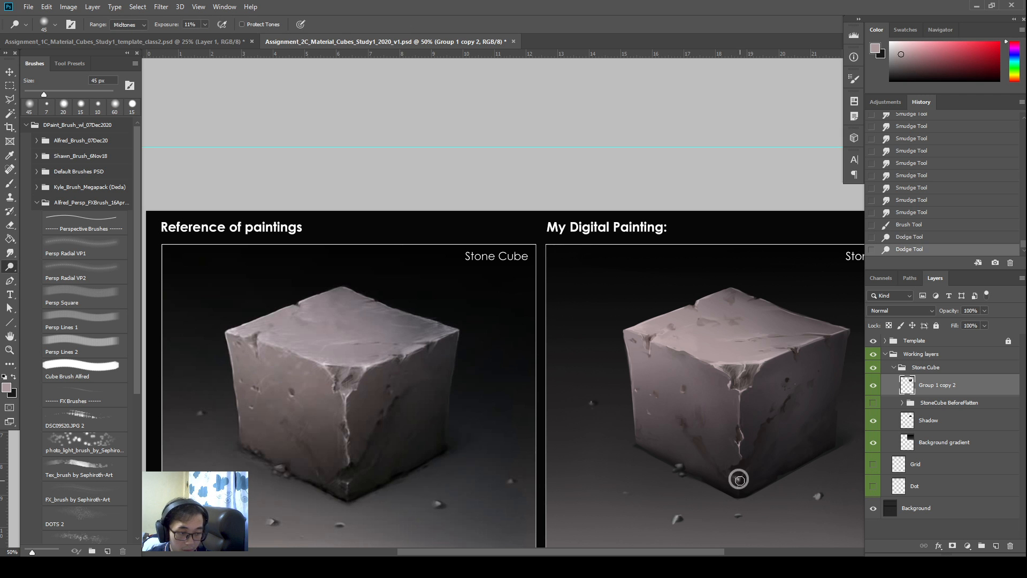
left_click(739, 479)
Smudge the lightened spot at the cube's bottom front corner into the surrounding dark stone.
key("r")
left_click(739, 477)
left_click(739, 478)
left_click(737, 479)
left_click(735, 482)
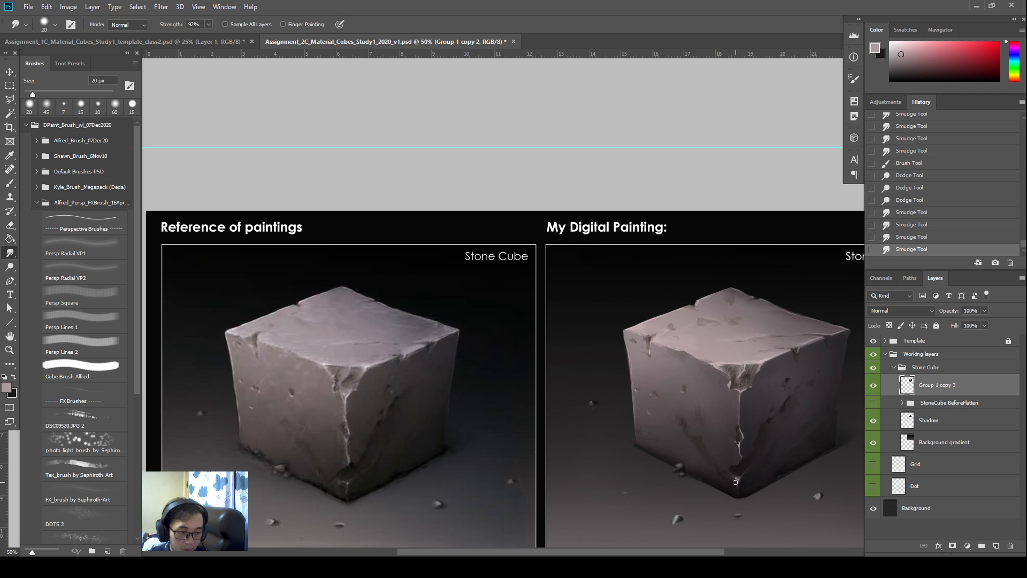
left_click(736, 483)
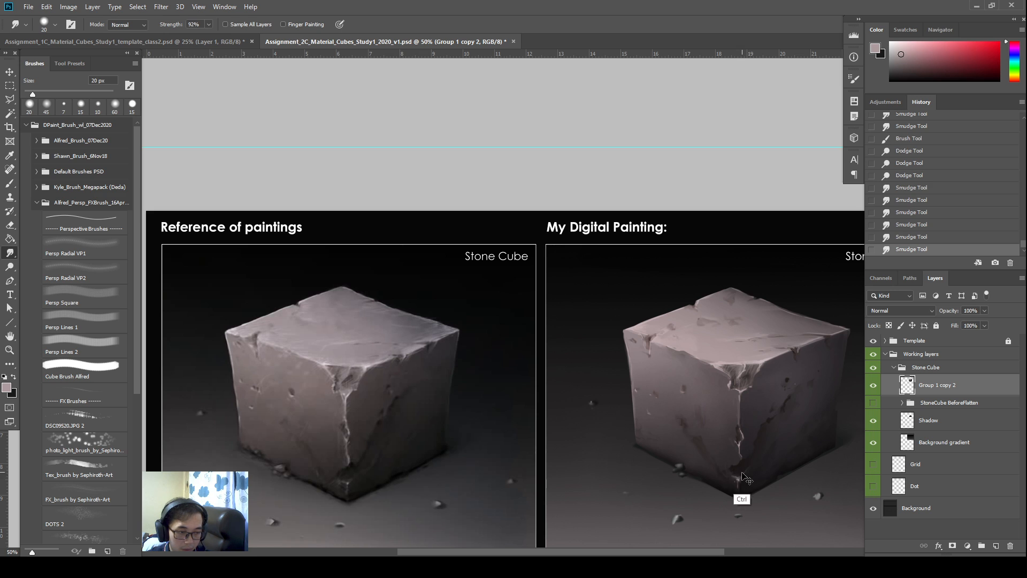
left_click(736, 478)
left_click(737, 477)
left_click(740, 476)
left_click(742, 475)
left_click(744, 473)
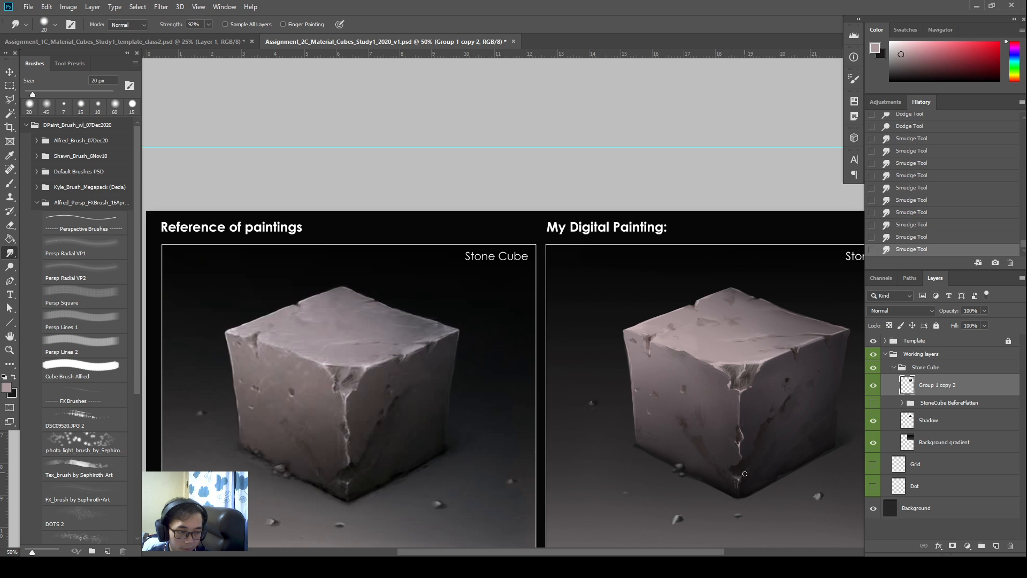
left_click(739, 488)
Burn the bottom front corner, the right face's lower edge and spots on the right face with a 60 px brush.
key("o")
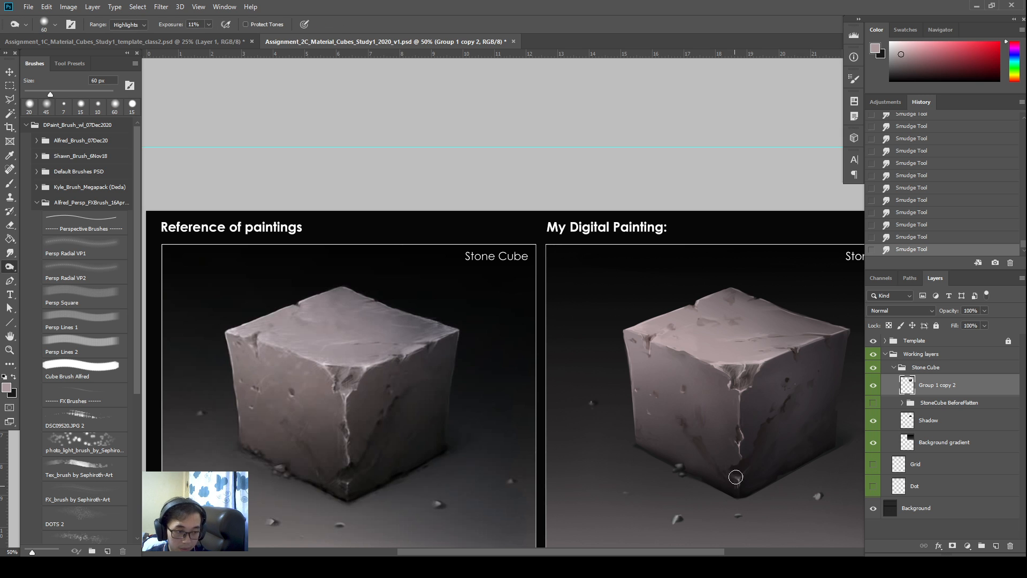
left_click(738, 478)
left_click(757, 458)
left_click(757, 463)
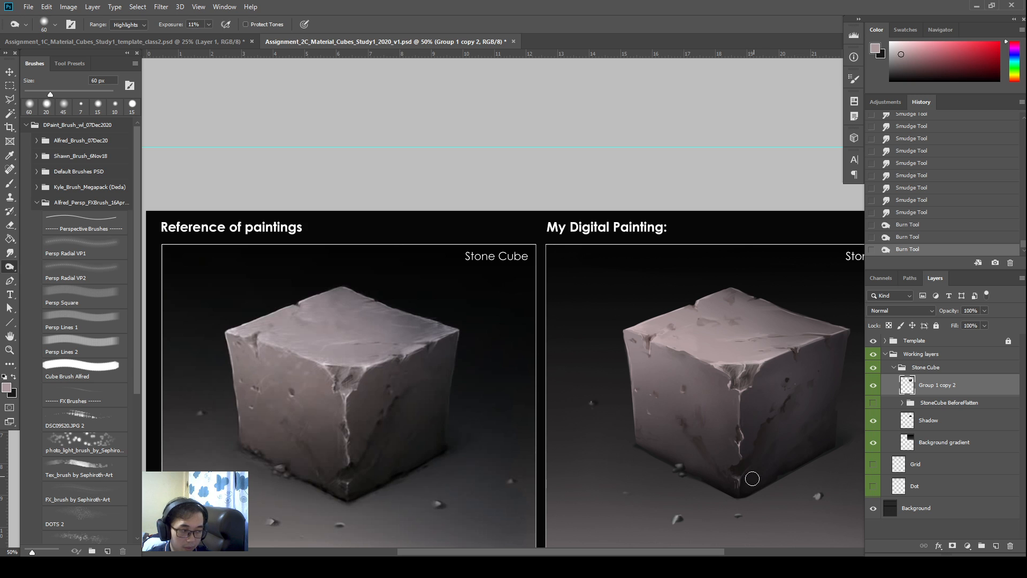
left_click(768, 465)
left_click(744, 484)
left_click(795, 452)
left_click_drag(811, 422, 791, 444)
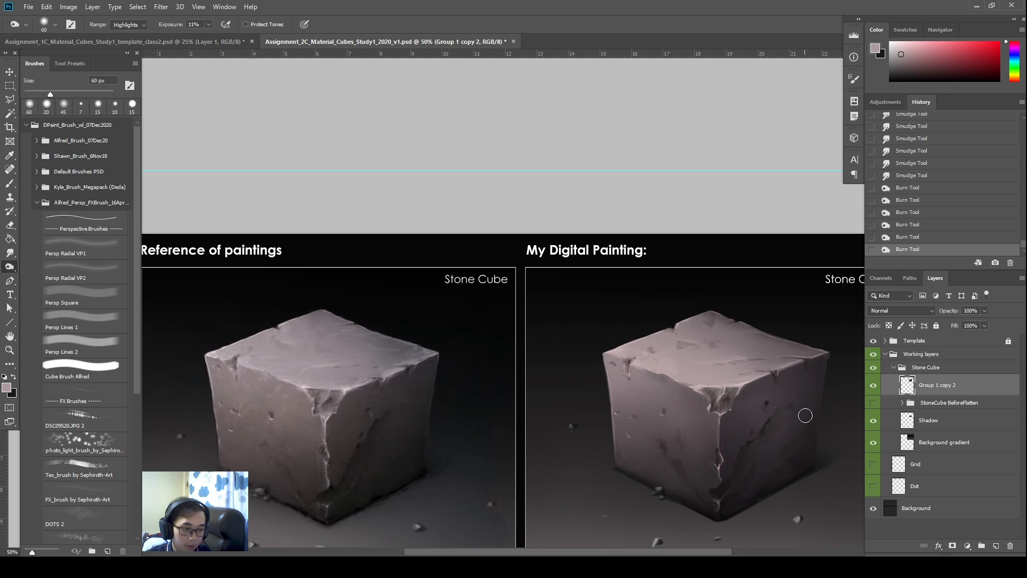
left_click(802, 405)
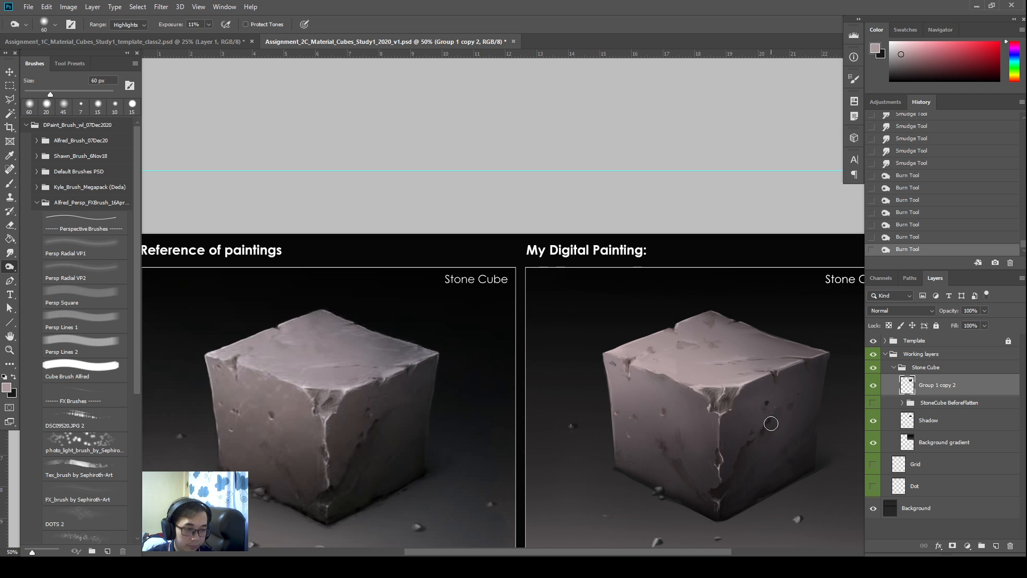
left_click(770, 423)
Smudge the diagonal crack and dark marks on the cube's right face with a 20 px brush.
key("r")
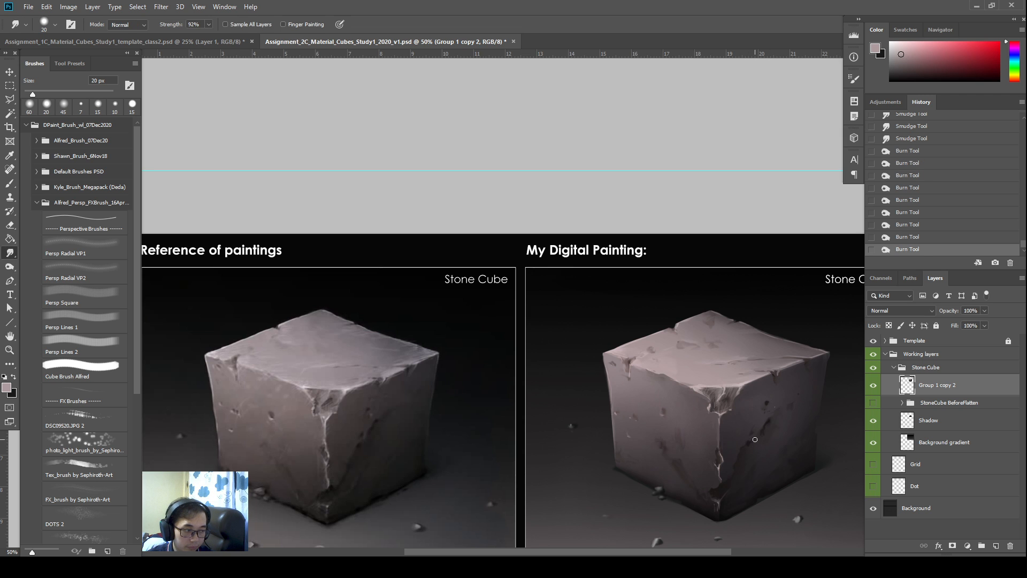
left_click(754, 442)
left_click(754, 439)
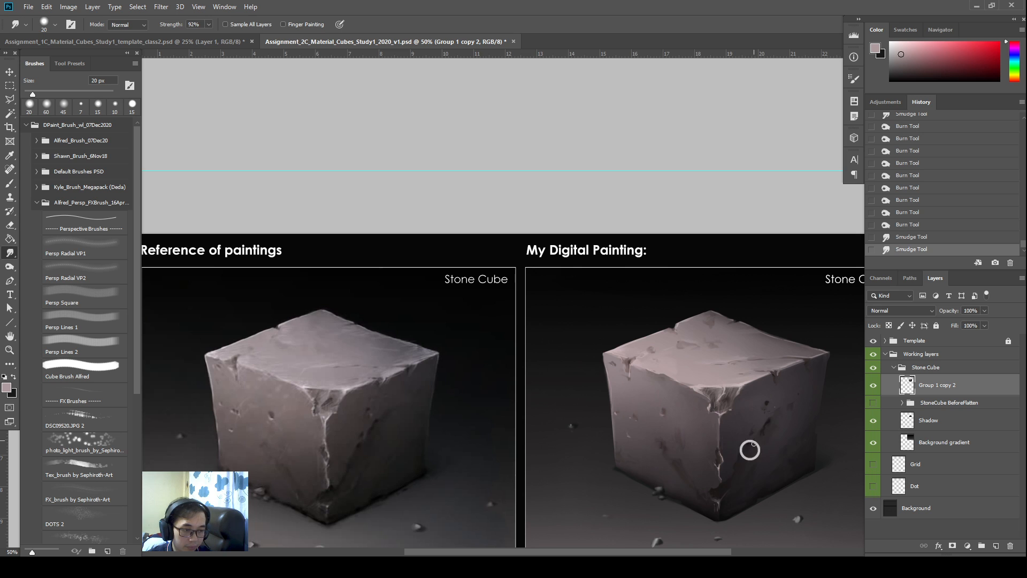
left_click(749, 449)
left_click_drag(768, 424, 714, 482)
left_click(759, 439)
left_click(771, 411)
Retouch the stone beside the front edge with a 40 px Clone Stamp at 61% opacity, and smudge the right face.
key("s")
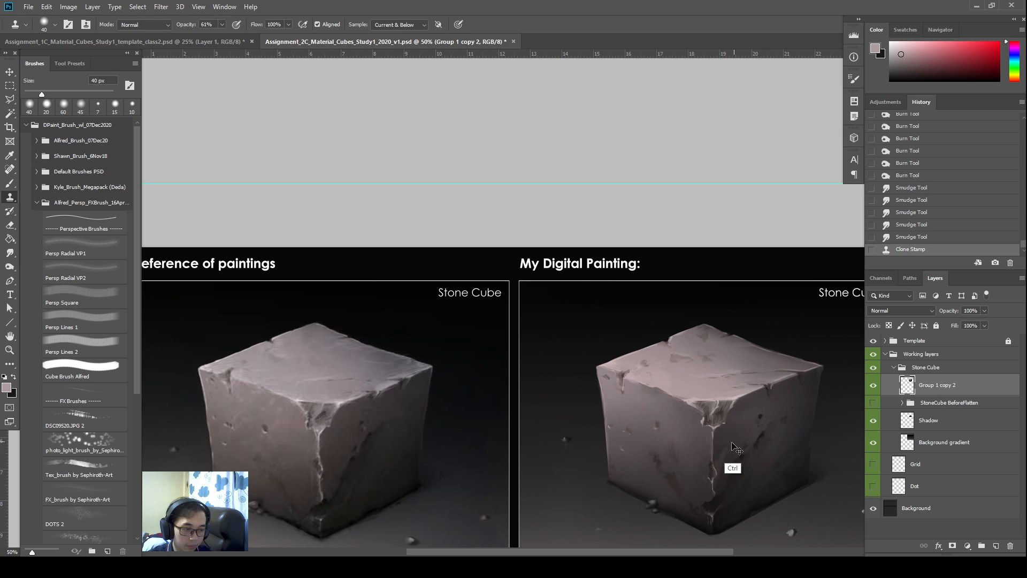
key("ctrl+z")
left_click(715, 469)
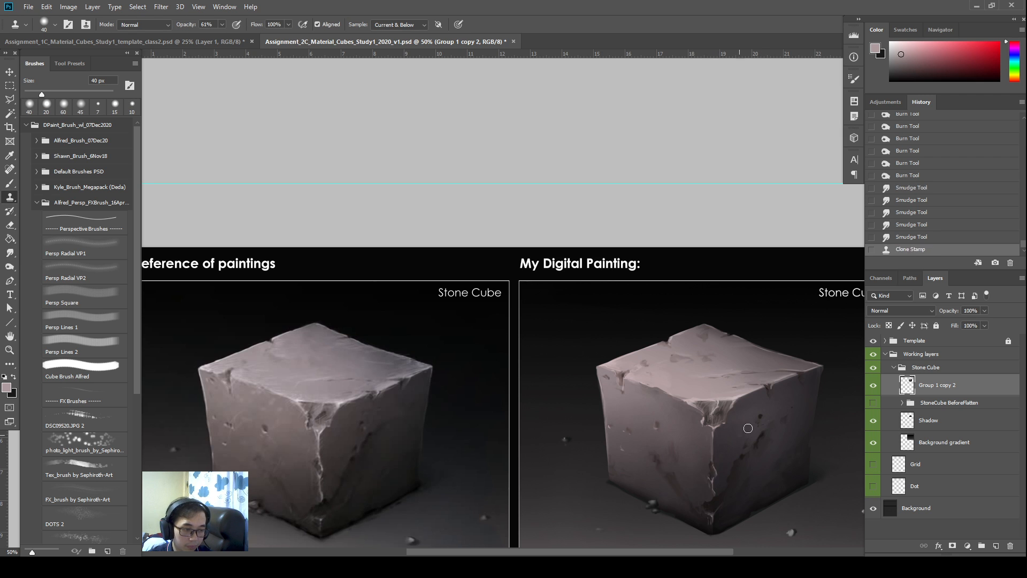
key("r")
mouse_move(723, 456)
left_mouse_down()
mouse_move(720, 468)
mouse_move(780, 427)
mouse_move(778, 406)
left_mouse_up()
Burn the cube's right face with the brush enlarged to 250 px, and undo the last stroke.
key("o")
key("bracketright")
key("bracketright")
key("bracketright")
key("bracketright")
key("bracketright")
key("bracketright")
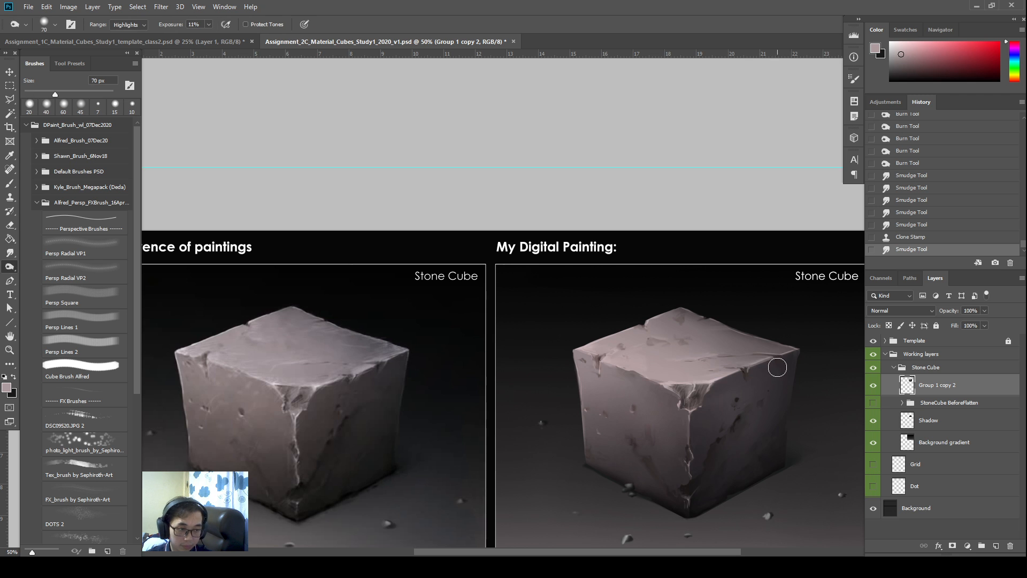
key("bracketright")
key("bracketright")
key("bracketright")
mouse_move(768, 367)
left_mouse_down()
mouse_move(803, 392)
mouse_move(795, 453)
mouse_move(751, 522)
left_mouse_up()
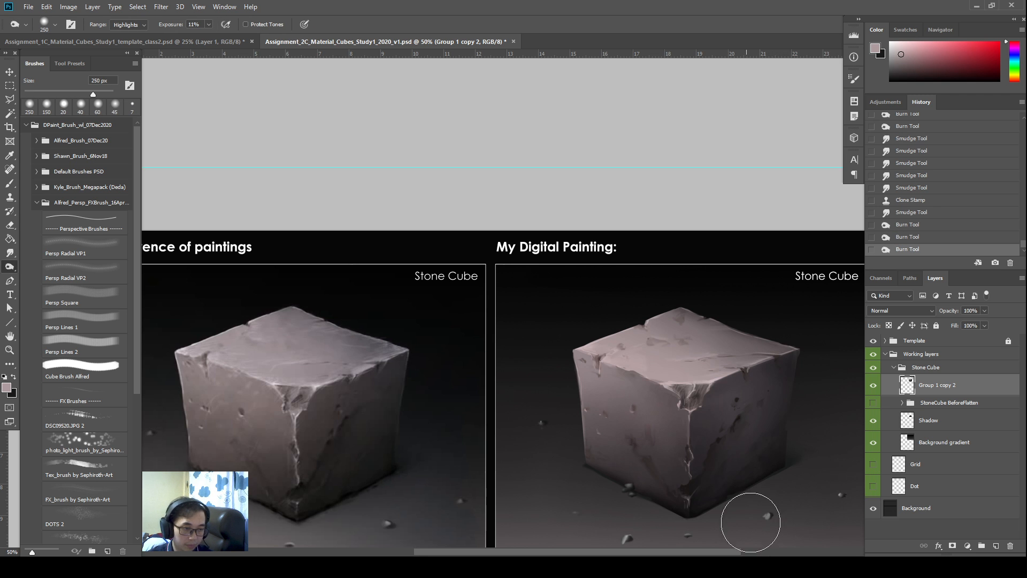
left_click_drag(786, 404, 796, 396)
mouse_move(819, 353)
left_mouse_down()
mouse_move(719, 510)
mouse_move(743, 489)
left_mouse_up()
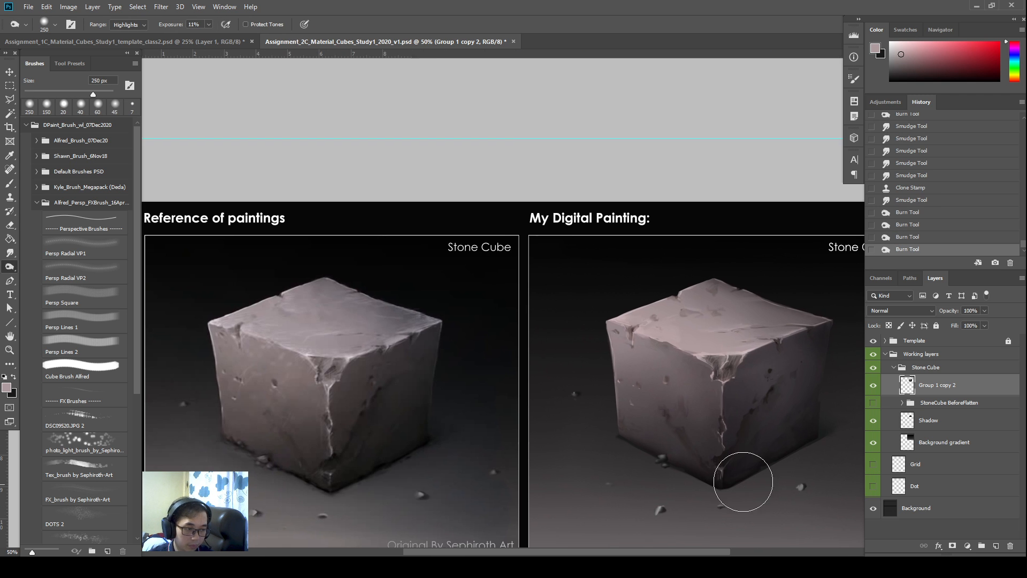
key("ctrl+z")
Burn the cube's left face with the brush enlarged to 400 px, undoing and redoing the broad stroke.
mouse_move(664, 452)
left_mouse_down()
mouse_move(674, 468)
mouse_move(708, 481)
left_mouse_up()
key("bracketright")
key("bracketright")
left_click_drag(677, 400, 708, 510)
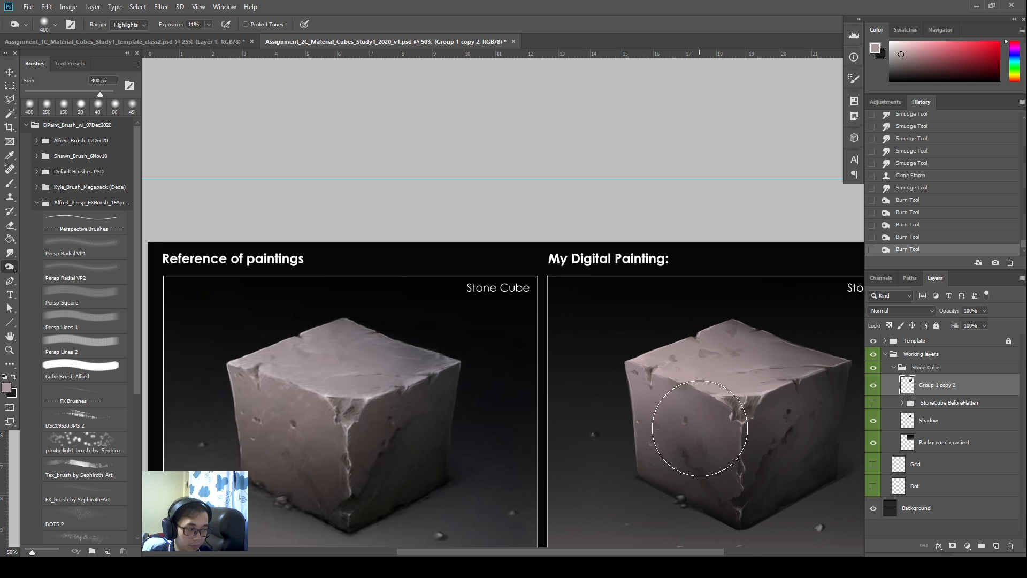
key("ctrl+z")
left_click_drag(678, 426, 700, 457)
Burn the small pits and left edge of the cube's left face with the brush reduced to 40 px and 30 px.
key("bracketleft")
key("bracketleft")
key("bracketleft")
key("bracketleft")
key("bracketleft")
key("bracketleft")
key("bracketleft")
key("bracketleft")
key("bracketleft")
key("bracketleft")
key("bracketleft")
key("bracketleft")
key("bracketleft")
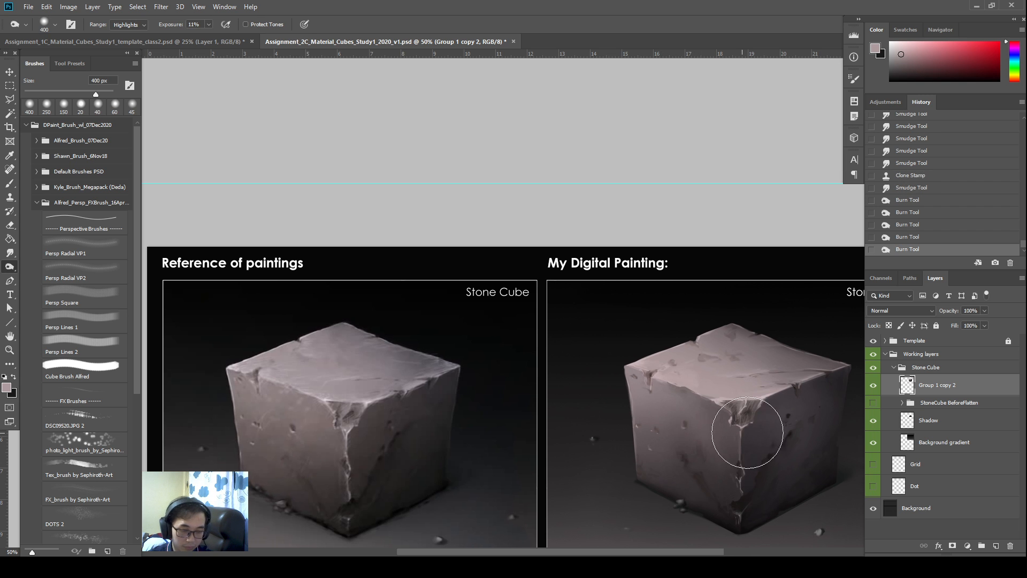
key("bracketleft")
left_click(686, 424)
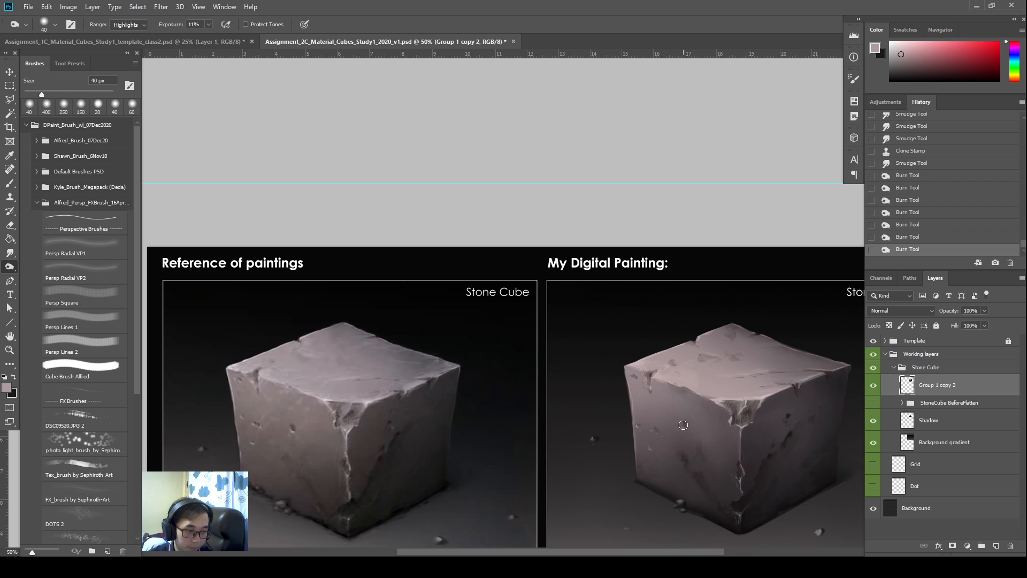
left_click(685, 424)
left_click(685, 423)
left_click(685, 425)
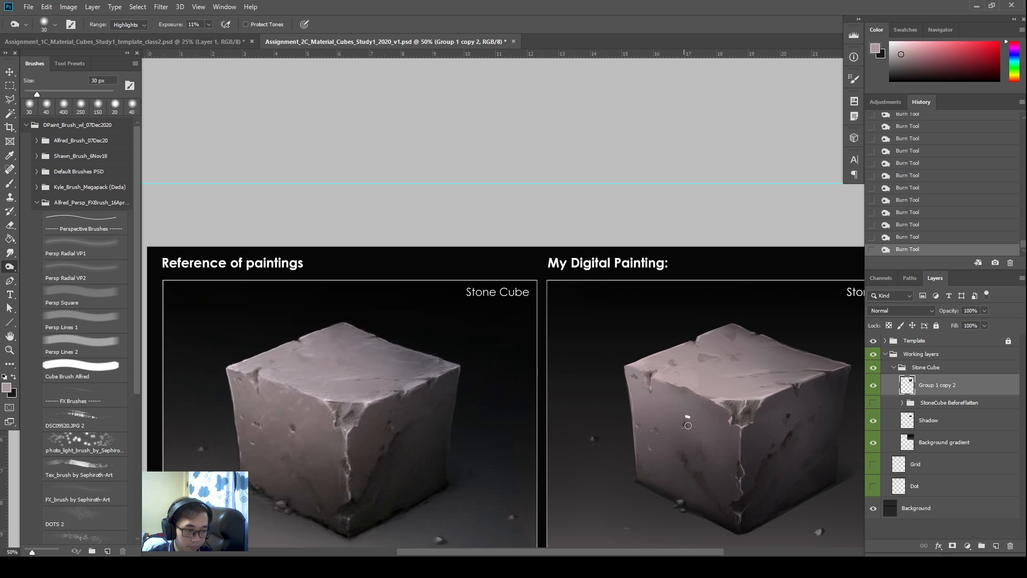
left_click(684, 425)
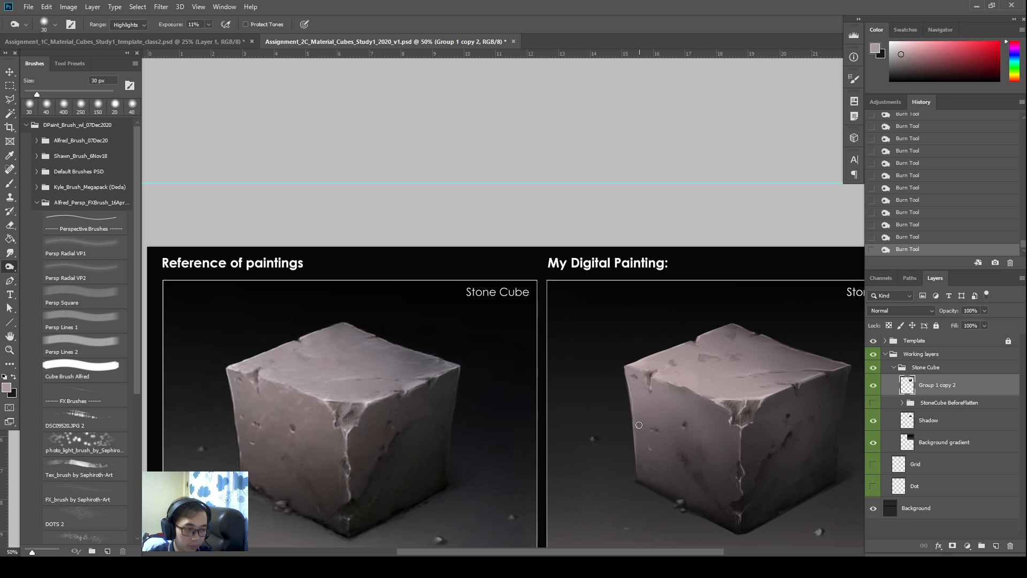
left_click_drag(640, 423, 641, 420)
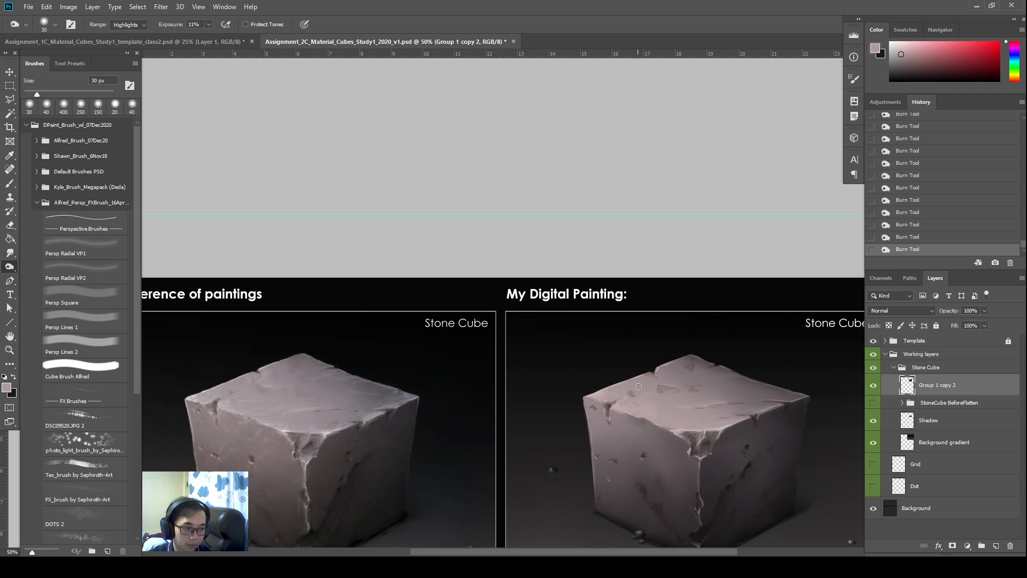
Smudge the top face beside the chip at the cube's left corner with a 20 px brush.
key("r")
left_click_drag(620, 400, 615, 401)
left_click_drag(619, 399, 614, 400)
left_click_drag(620, 399, 613, 400)
left_click_drag(632, 405, 611, 413)
Burn the back part of the cube's top face with the brush enlarged to between 100 and 200 px.
key("o")
key("]")
key("]")
key("]")
key("]")
key("]")
key("]")
key("]")
key("]")
key("]")
key("]")
key("]")
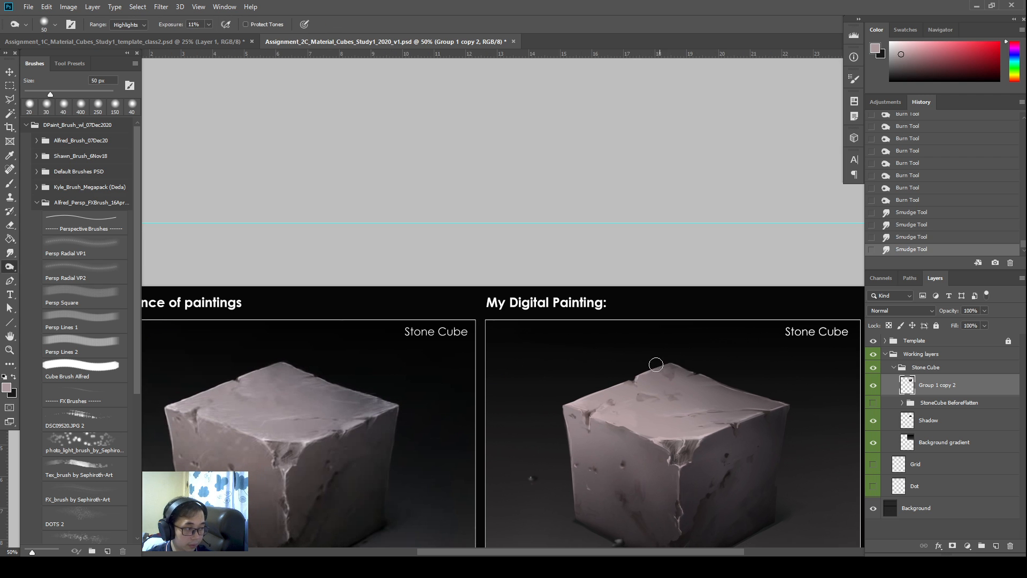
left_click_drag(672, 401, 717, 391)
key("bracketright")
key("bracketright")
key("bracketright")
key("bracketright")
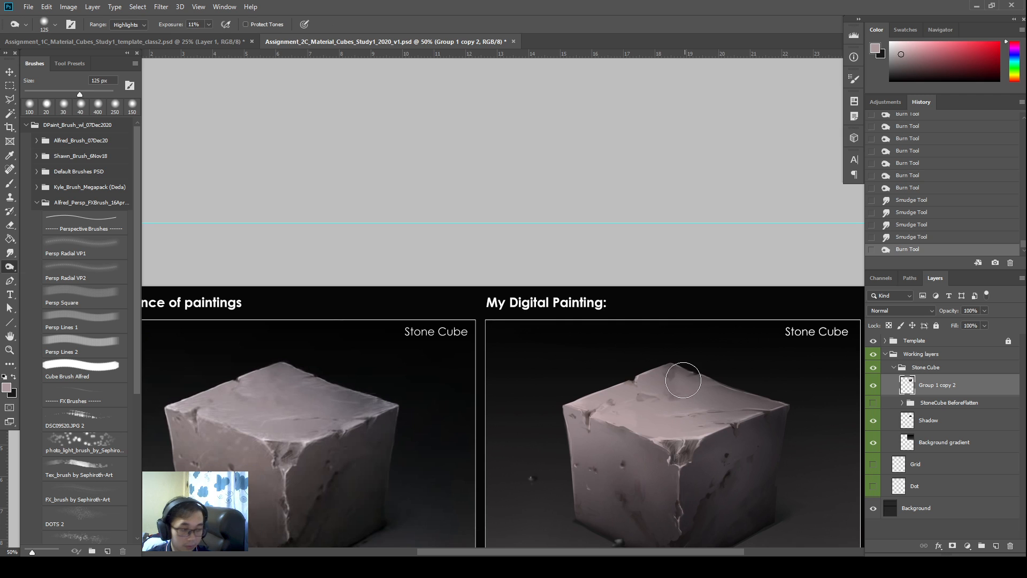
mouse_move(673, 369)
left_mouse_down()
mouse_move(705, 398)
mouse_move(645, 393)
mouse_move(693, 382)
left_mouse_up()
mouse_move(796, 387)
left_mouse_down()
mouse_move(748, 392)
mouse_move(786, 399)
mouse_move(728, 387)
left_mouse_up()
Smudge the top face's right back edge and the marks toward its left side with a 20 px brush at 92% strength.
key("r")
left_click_drag(728, 388, 729, 387)
left_click_drag(728, 386, 729, 386)
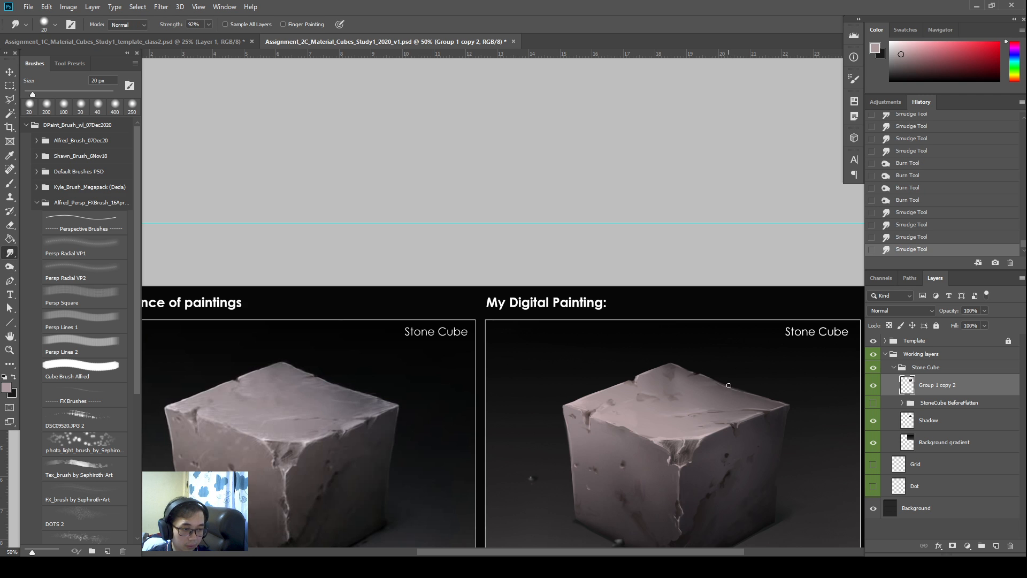
left_click_drag(773, 359, 804, 322)
left_click_drag(641, 373, 638, 371)
left_click_drag(639, 371, 636, 369)
left_click_drag(637, 368, 634, 366)
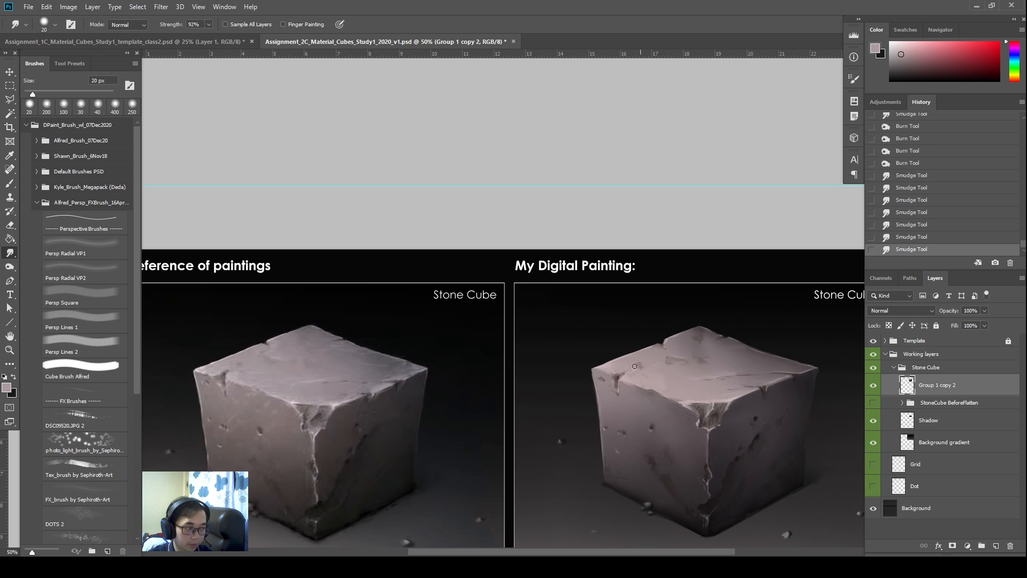
left_click_drag(690, 389, 660, 385)
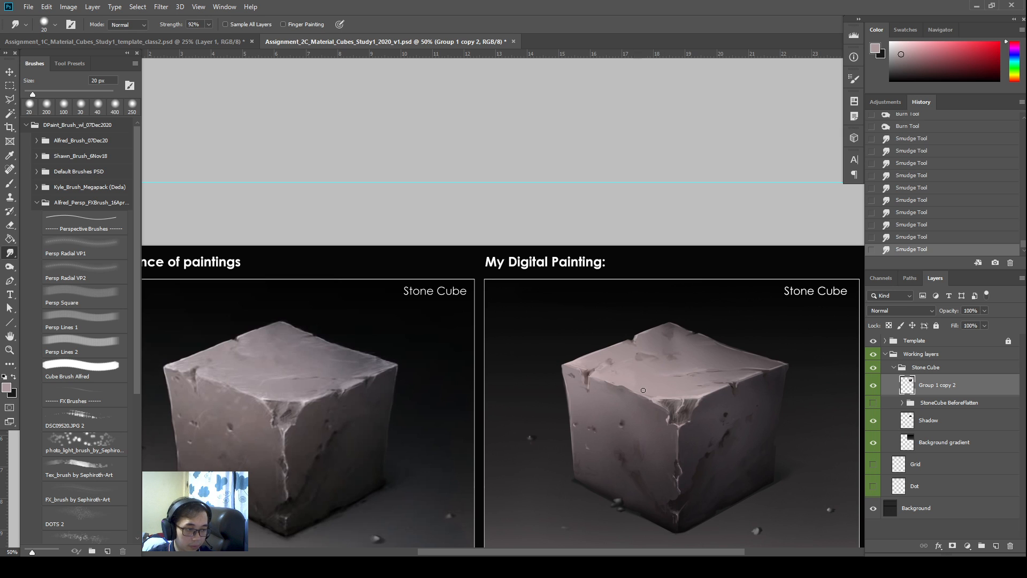
mouse_move(728, 390)
left_mouse_down()
mouse_move(720, 369)
mouse_move(726, 378)
left_mouse_up()
Rename the merged cube layer Group 1 copy 2 as Flatten, and smudge its top face a little more.
key("ctrl+minus")
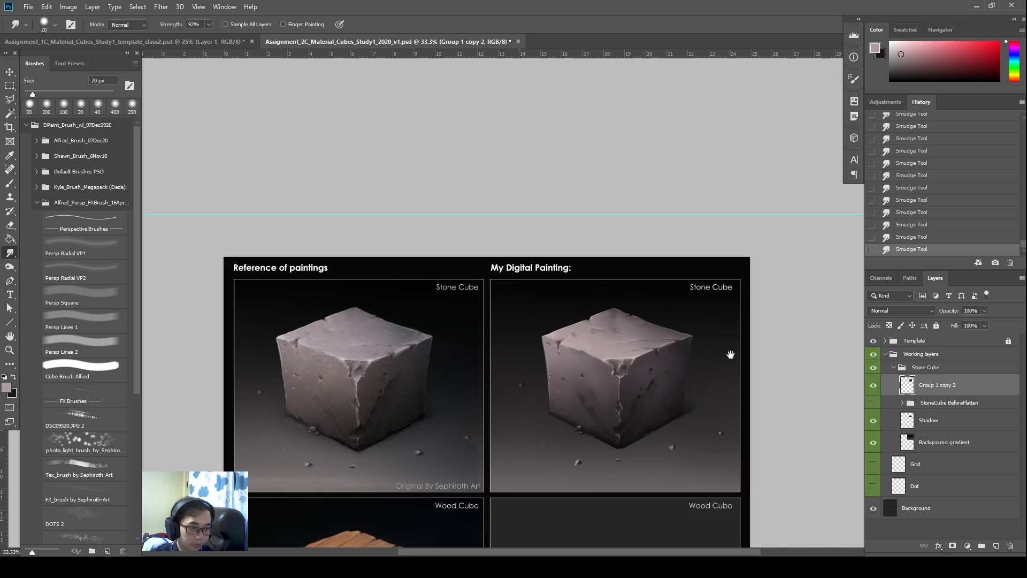
left_click_drag(620, 347, 651, 348)
left_click_drag(671, 429, 674, 436)
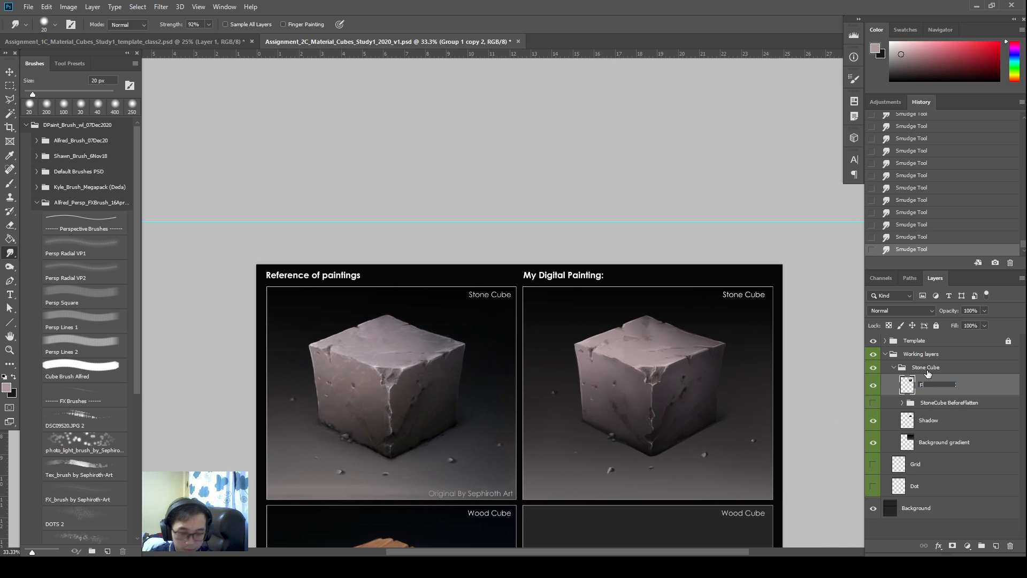
key("Return")
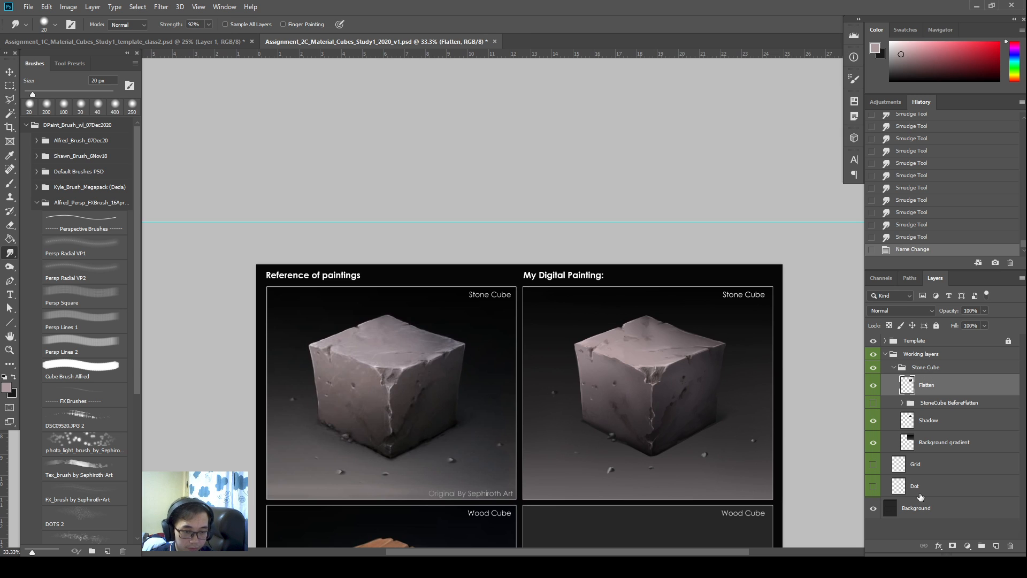
left_click_drag(642, 364, 637, 355)
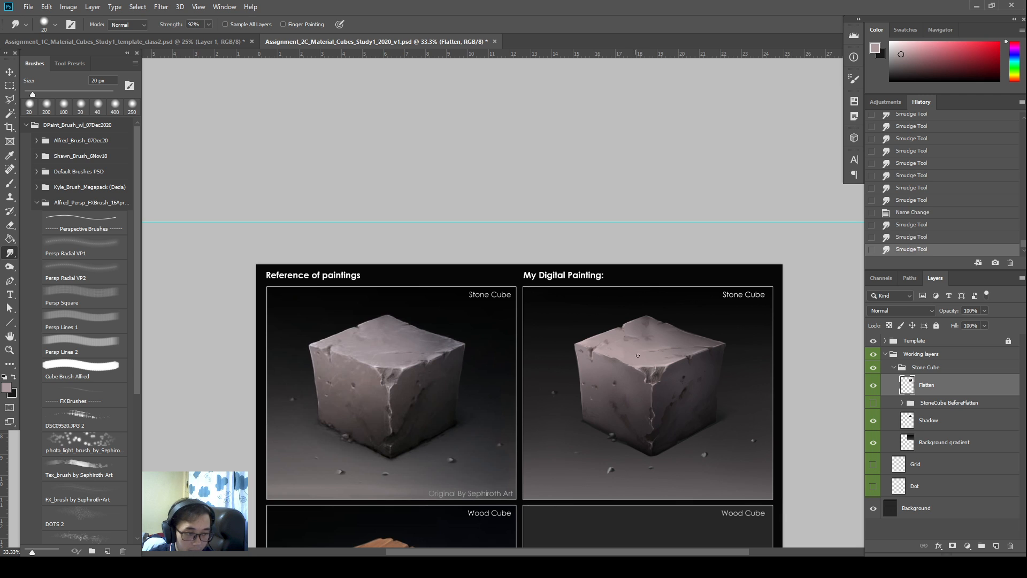
Add a new layer above Flatten and choose the dirty_metal_surface2 brush from the perspective and FX brush set.
left_click(996, 546)
key("b")
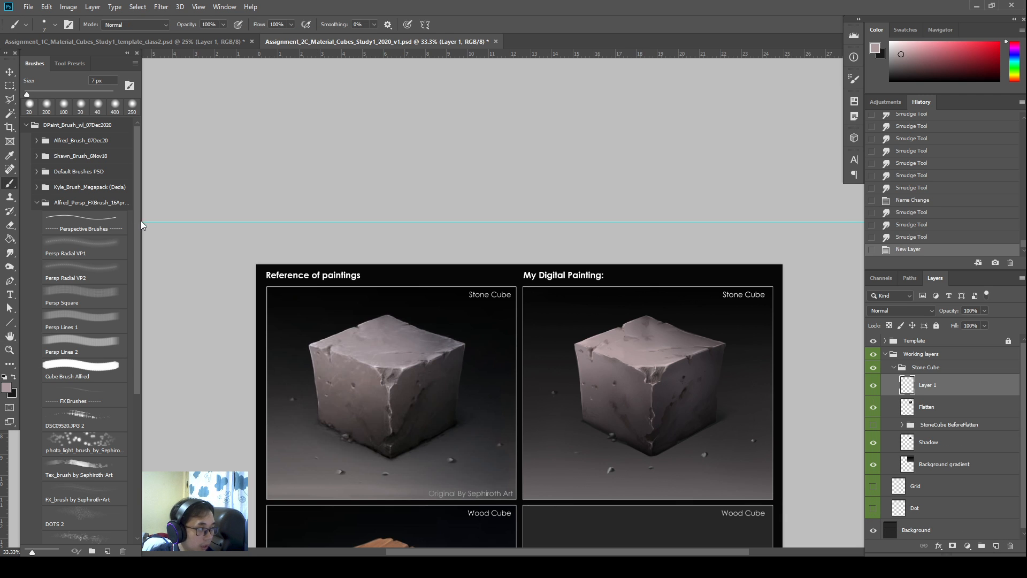
mouse_move(138, 222)
left_mouse_down()
mouse_move(147, 339)
mouse_move(138, 214)
left_mouse_up()
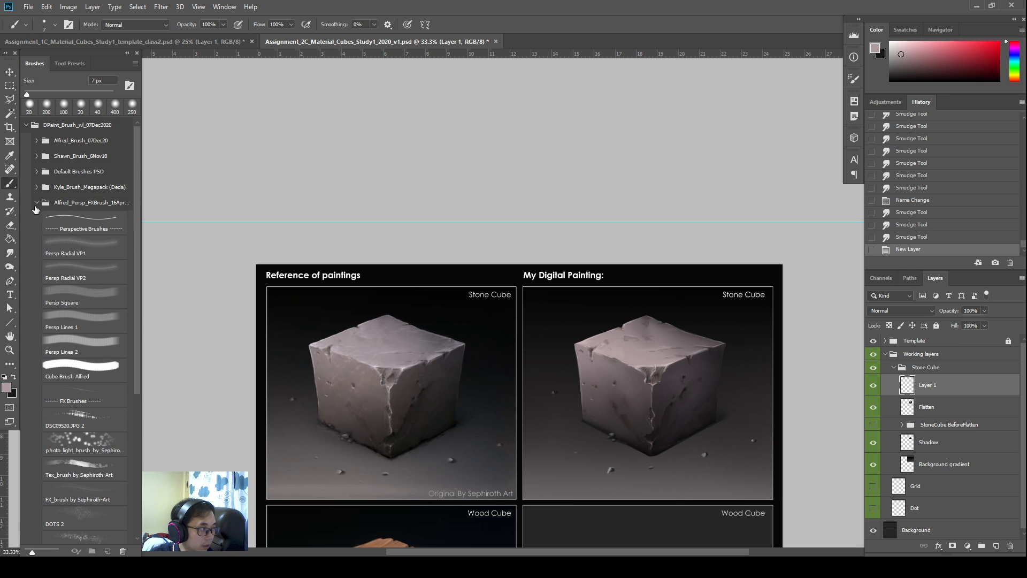
left_click(37, 203)
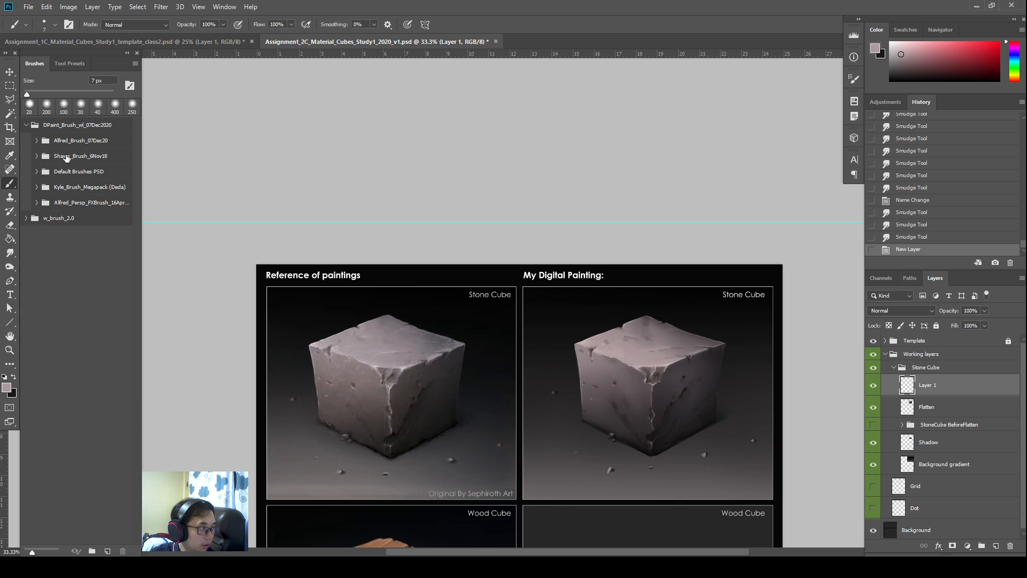
left_click(37, 203)
left_click_drag(137, 225, 153, 407)
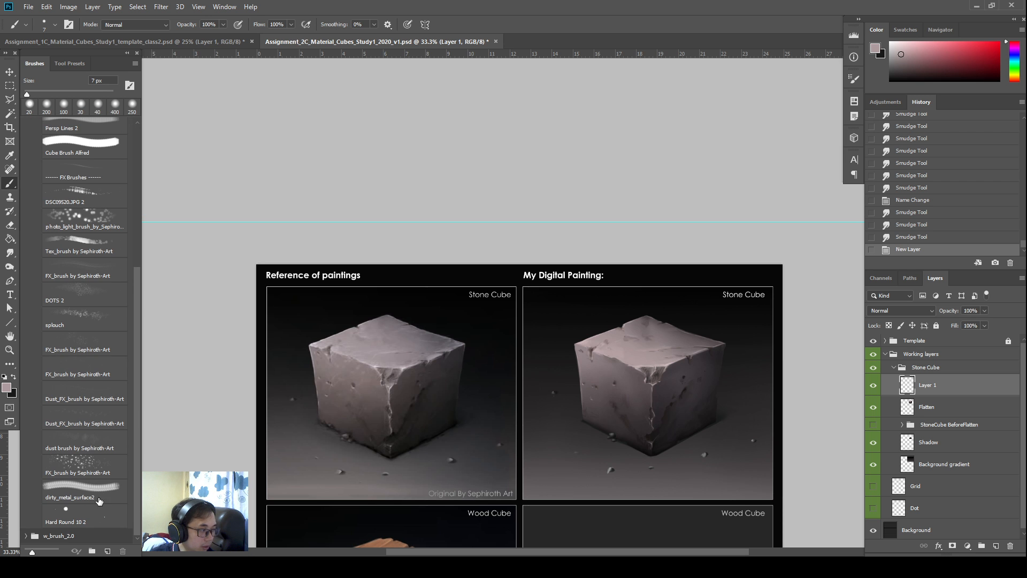
left_click(99, 498)
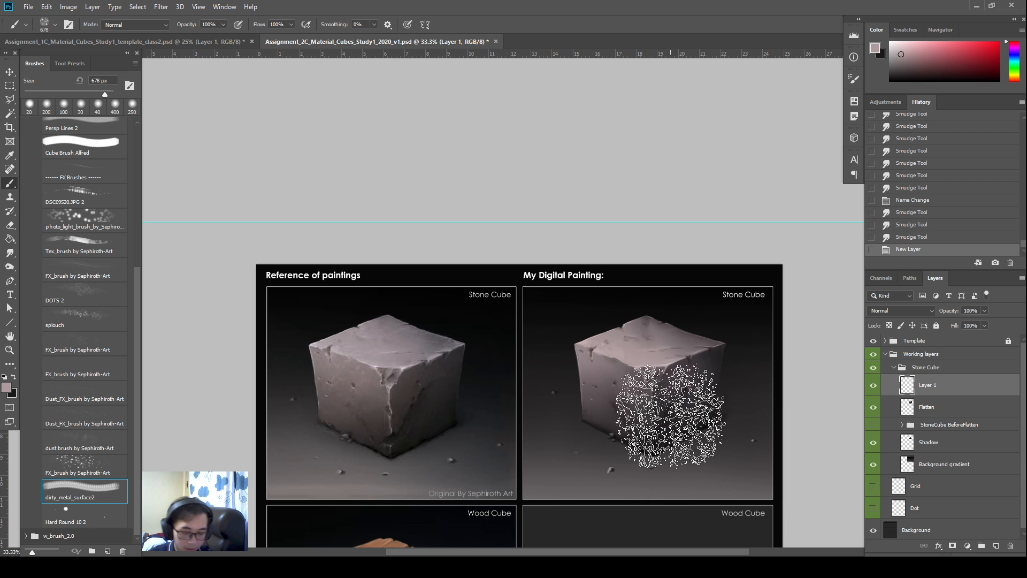
Stamp the texture over the cube at 1100 px in a dark colour sampled from the reference cube's right face, redoing the last stamp.
key("bracketright")
key("bracketright")
key("bracketright")
left_click(996, 546)
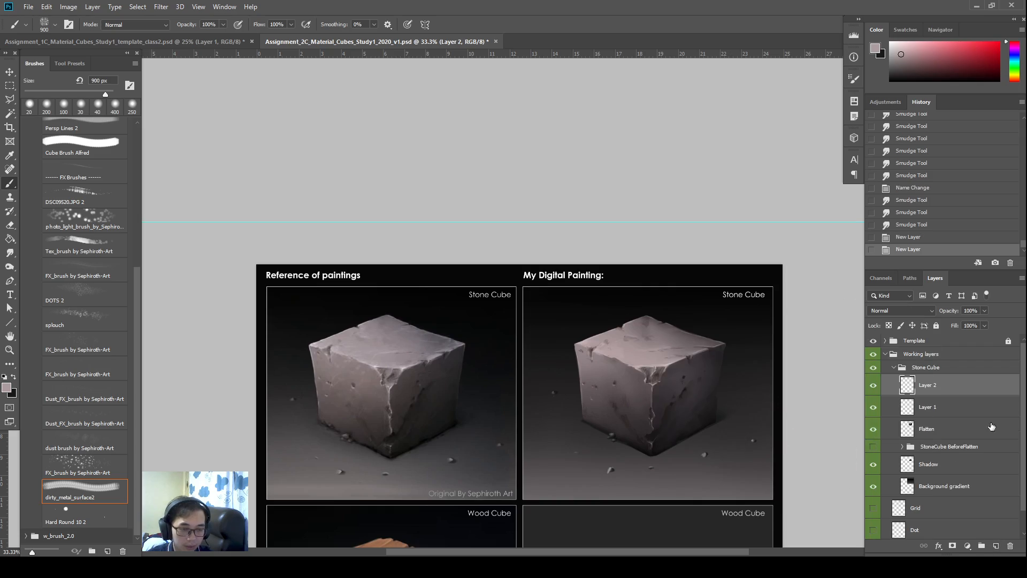
key("ctrl+z")
key("bracketright")
key("bracketright")
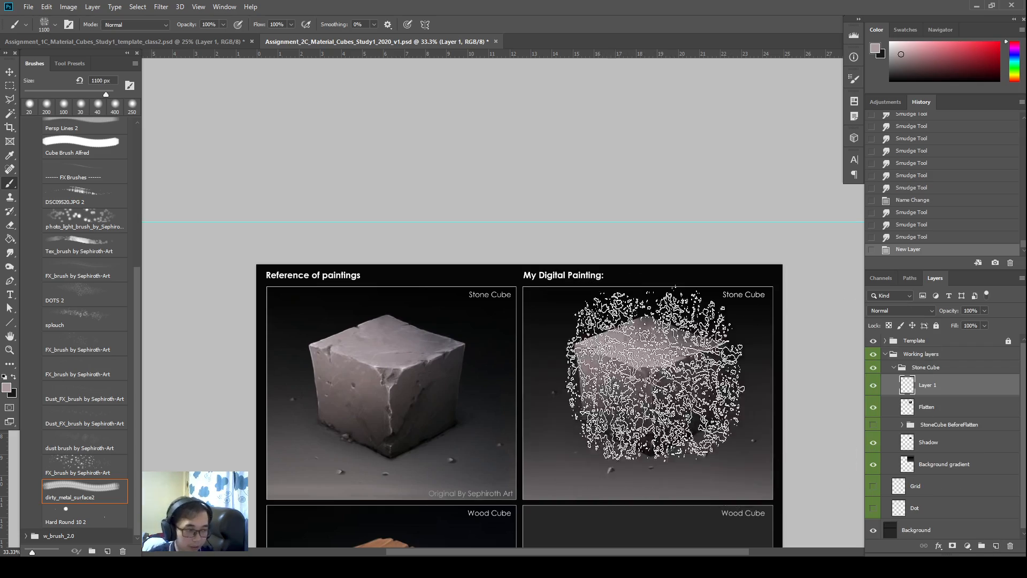
left_click(445, 385, "alt")
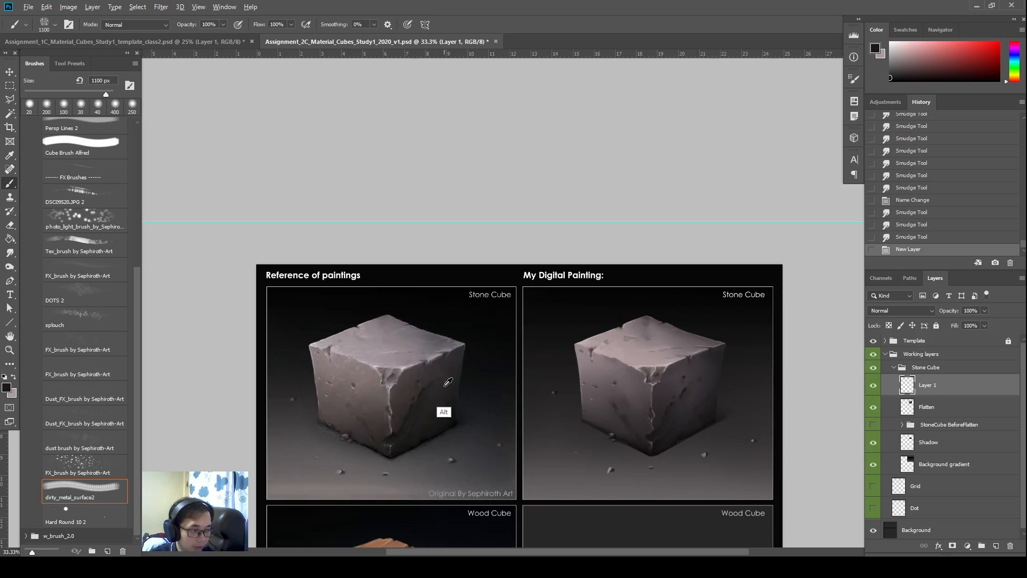
left_click(444, 385, "alt")
left_click(656, 378)
left_click(618, 390)
left_click(617, 425)
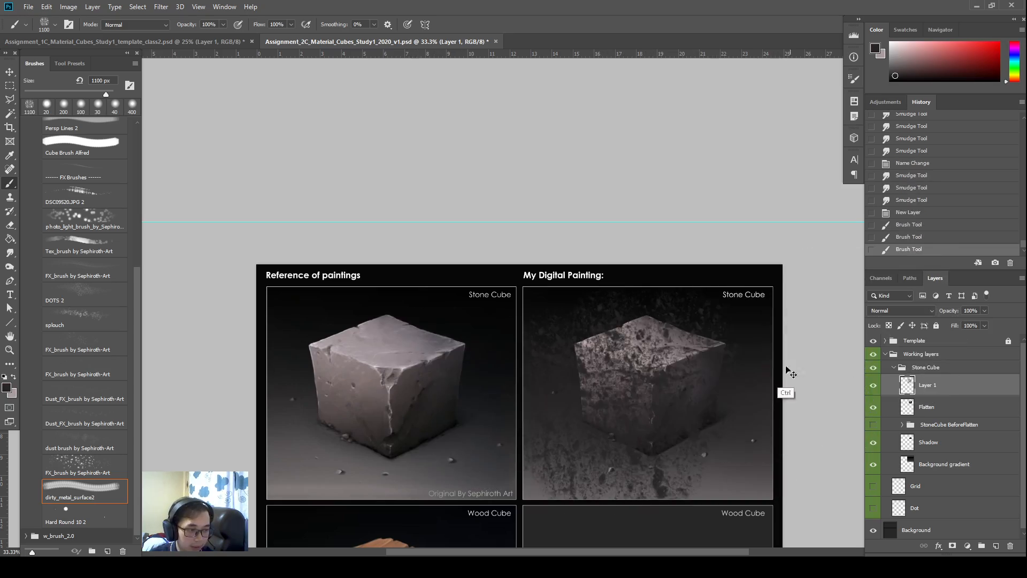
key("ctrl+z")
left_click(698, 391)
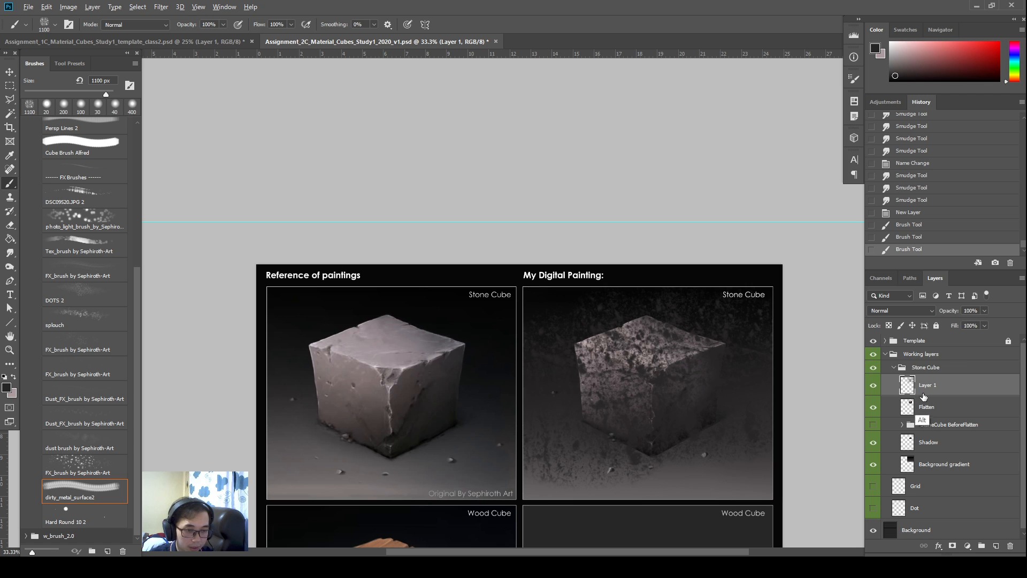
Clip the texture layer to the Flatten layer and check the cube with the texture hidden and shown.
left_click(923, 396, "alt")
left_click(878, 388)
left_click(878, 387)
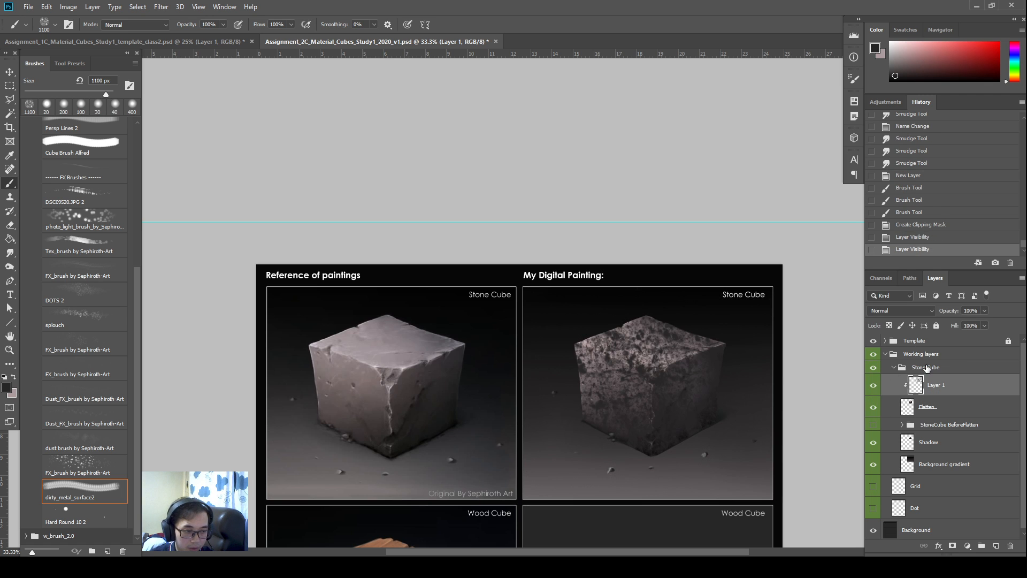
Set the texture layer's blend mode to Overlay and its fill to 16%.
left_click(909, 311)
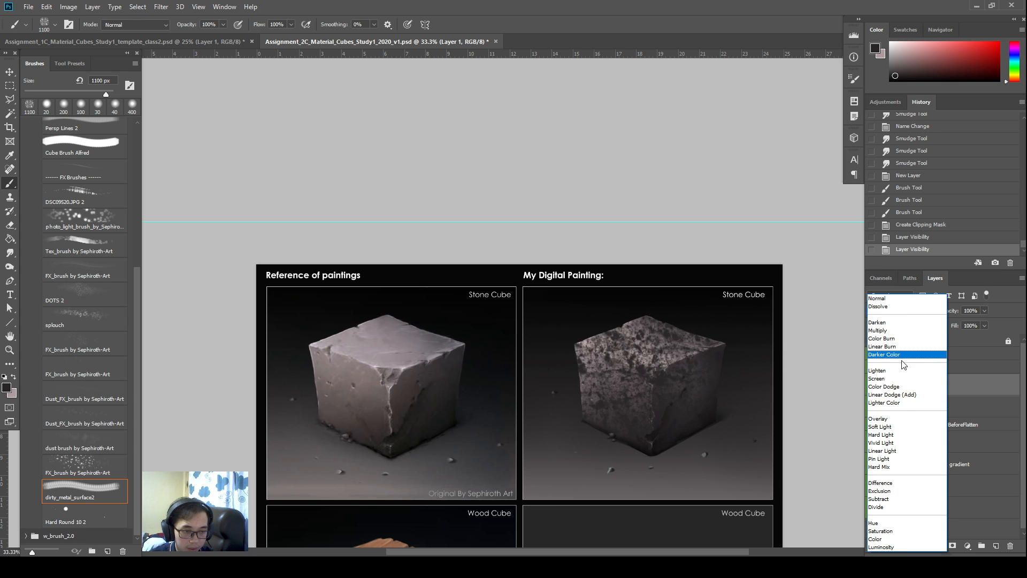
left_click(907, 407)
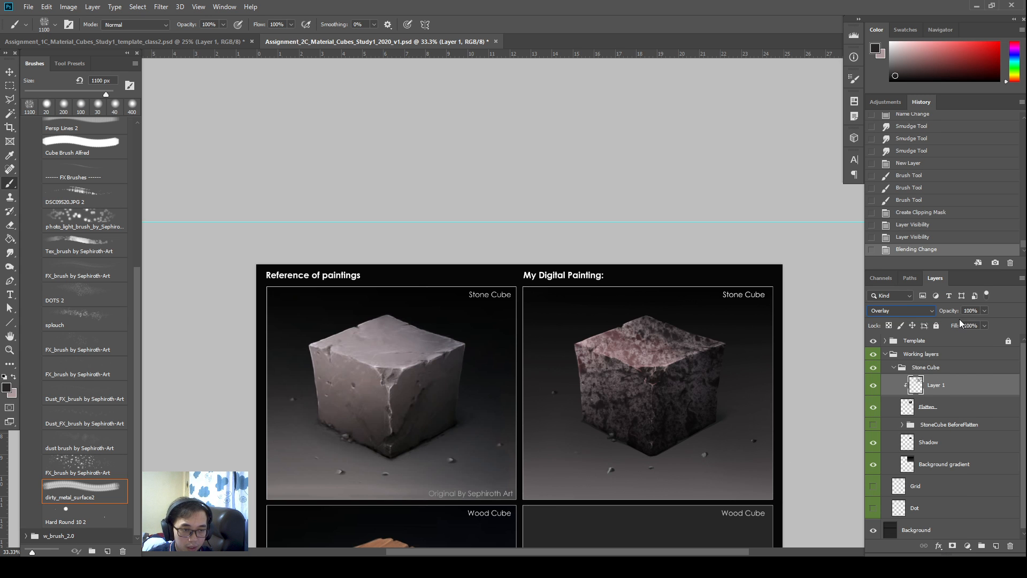
type("13")
key("Return")
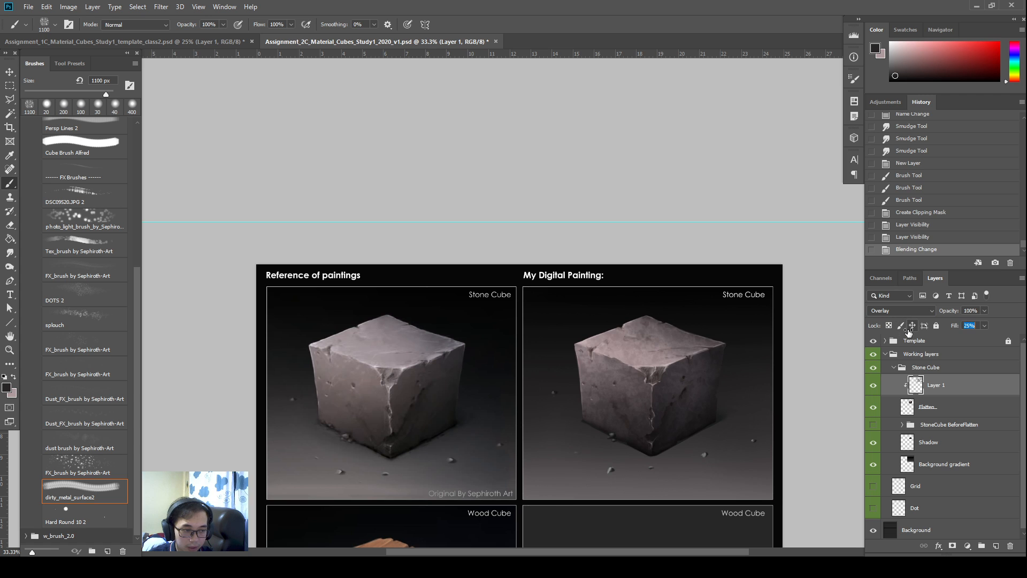
left_click_drag(908, 332, 893, 327)
Set the texture layer's opacity to 73% and compare the cube with the layer hidden and shown.
scroll(605, 326, "up", 1)
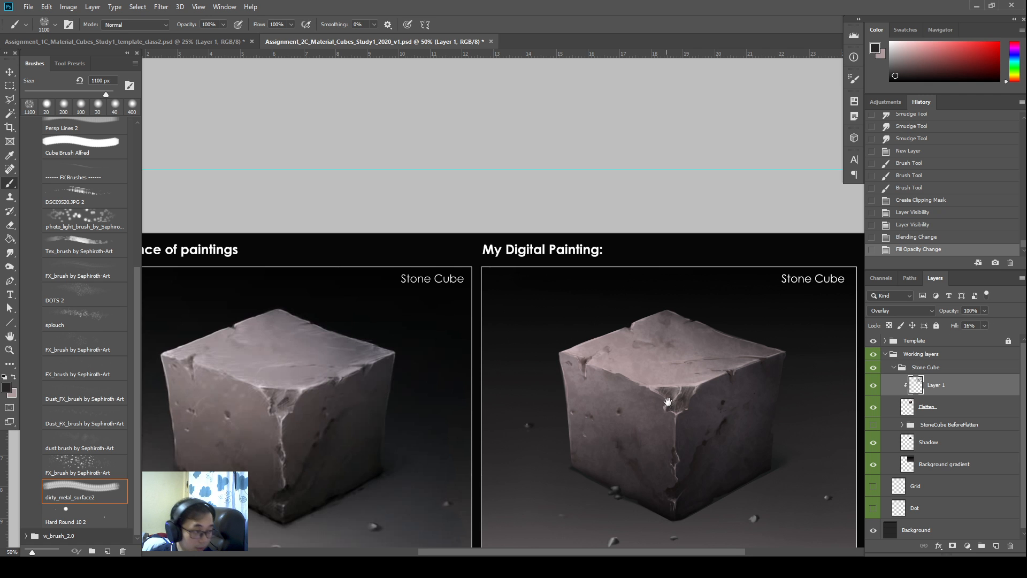
left_click_drag(669, 401, 680, 382)
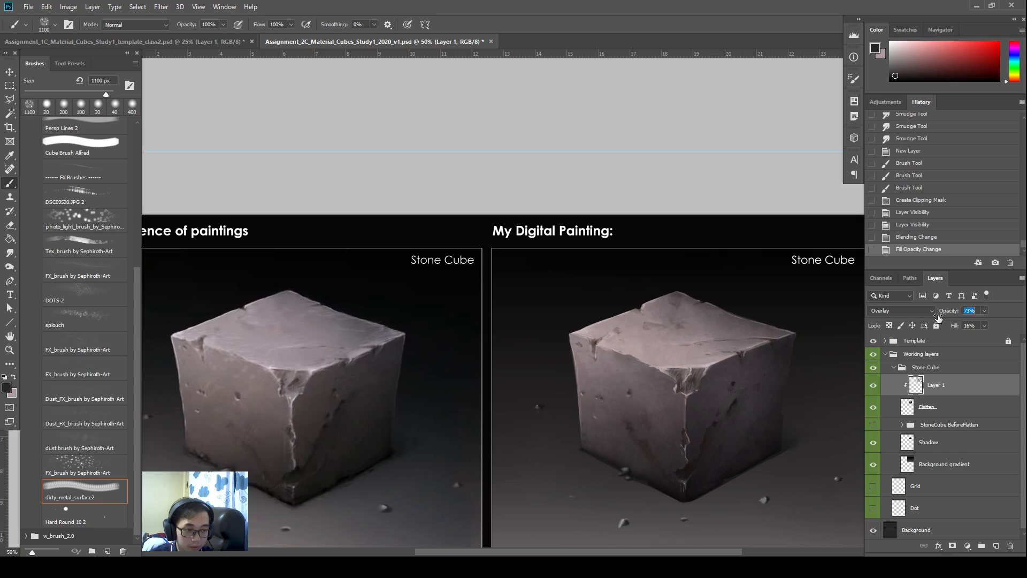
left_click_drag(937, 317, 938, 317)
left_click(873, 384)
left_click(873, 384)
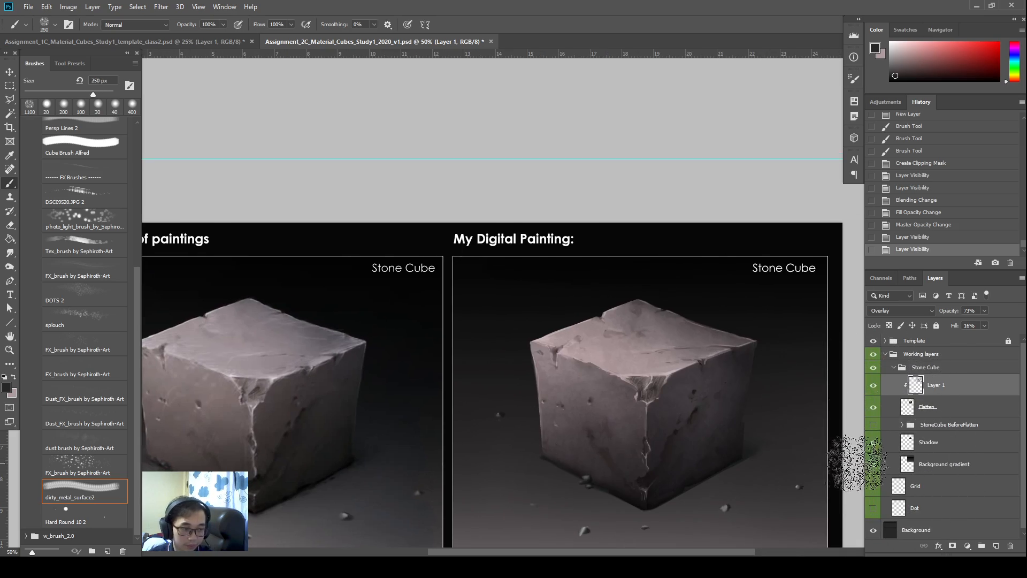
Reduce the texture brush to 200 px and compare the cube against the reference with Layer 1 off and on.
key("bracketleft")
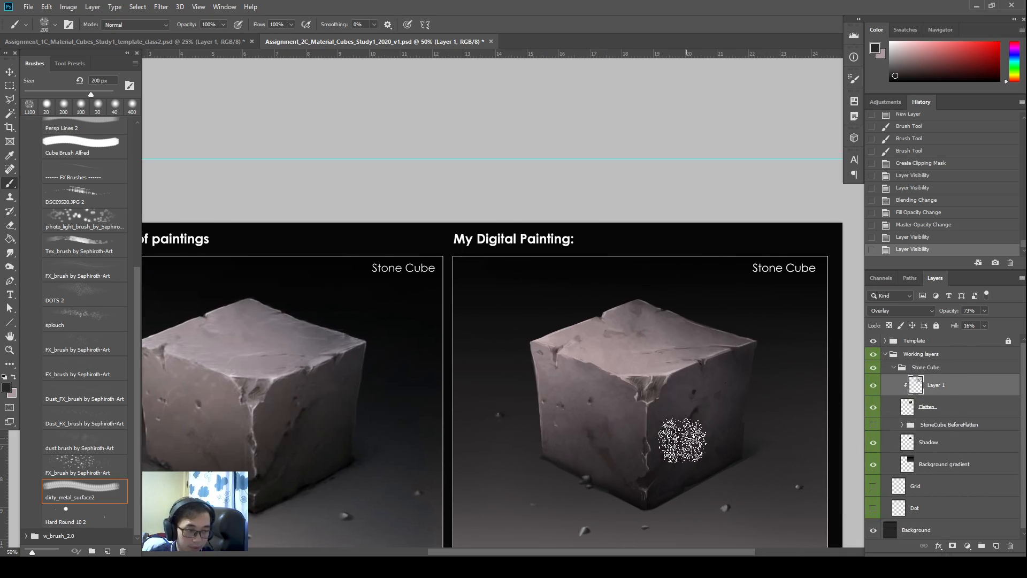
left_click_drag(682, 436, 716, 420)
left_click(874, 386)
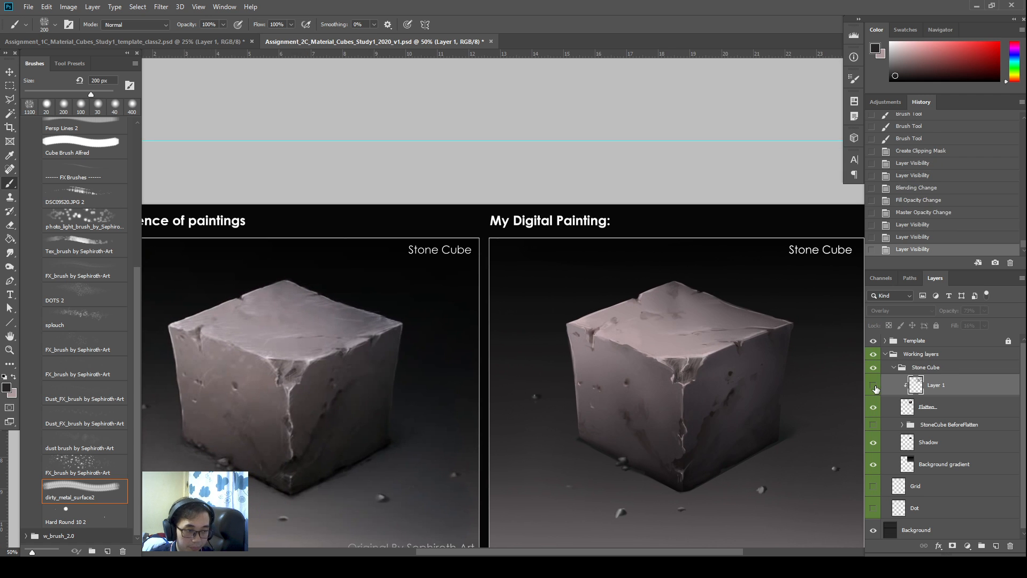
left_click(874, 385)
key("ctrl+minus")
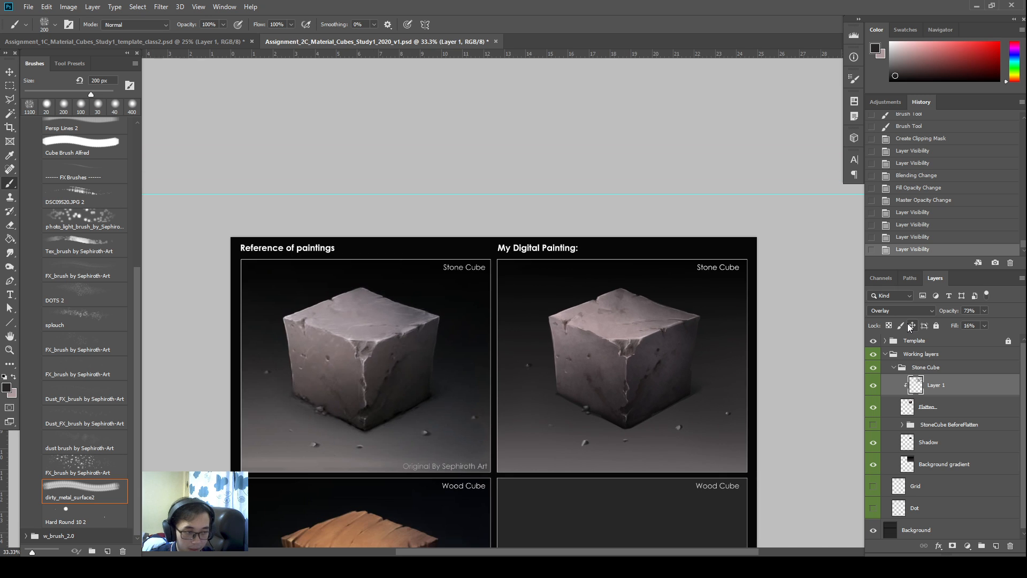
left_click_drag(633, 391, 637, 415)
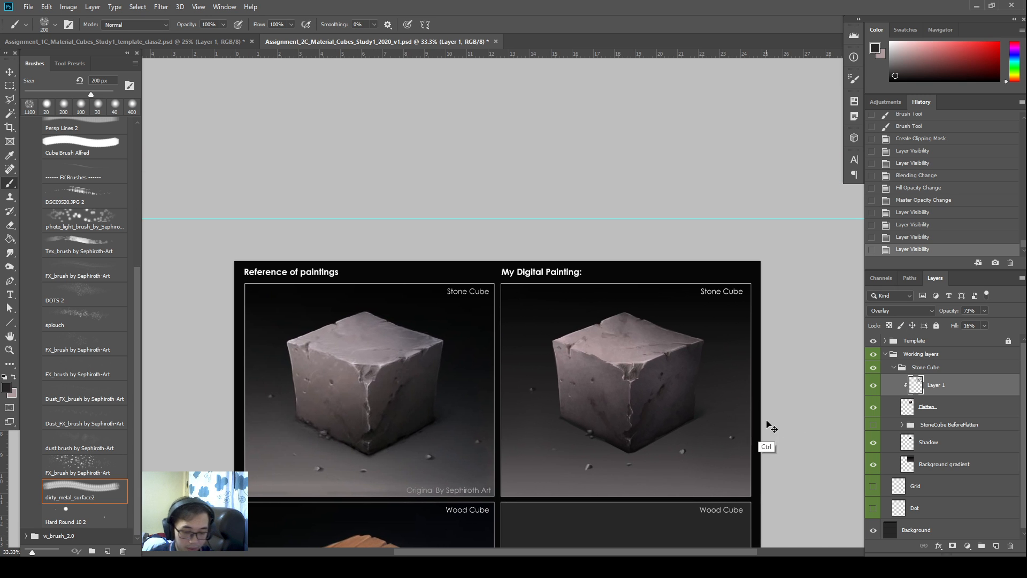
Compare the Layer 1 texture inverted and in its original tones, and check the cube with the layer hidden and shown.
key("ctrl+i")
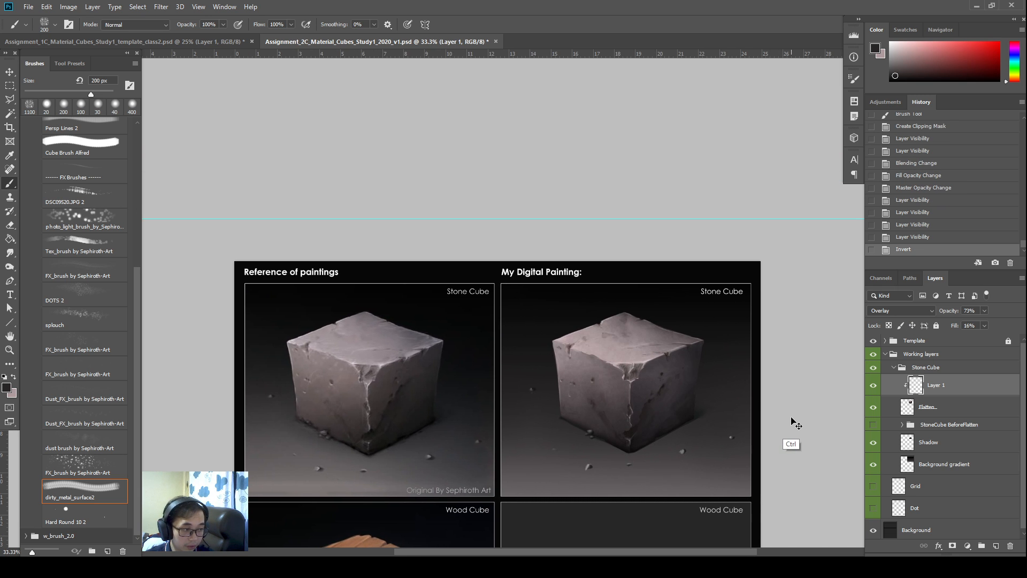
key("ctrl+i")
key("ctrl+i")
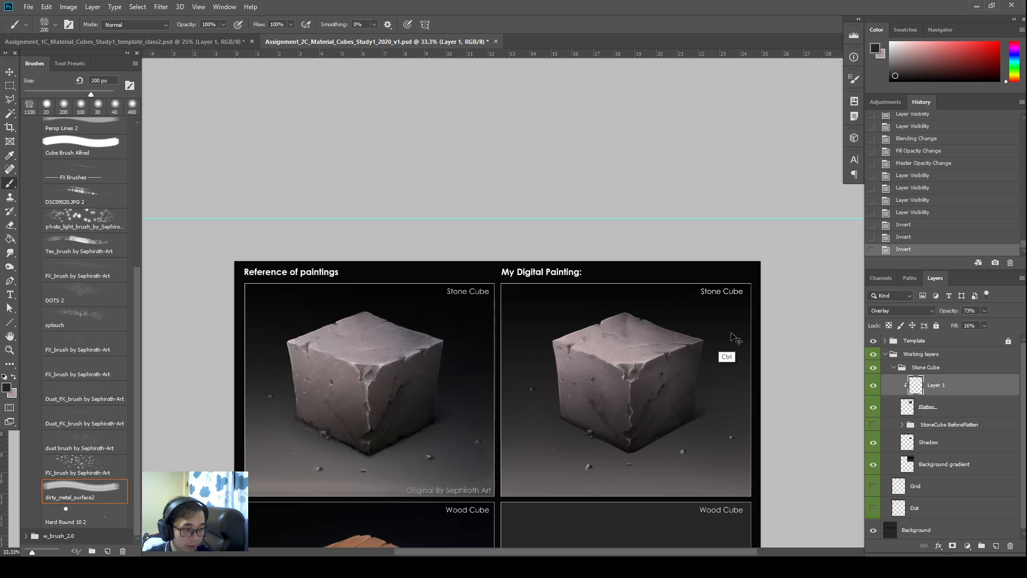
key("ctrl+i")
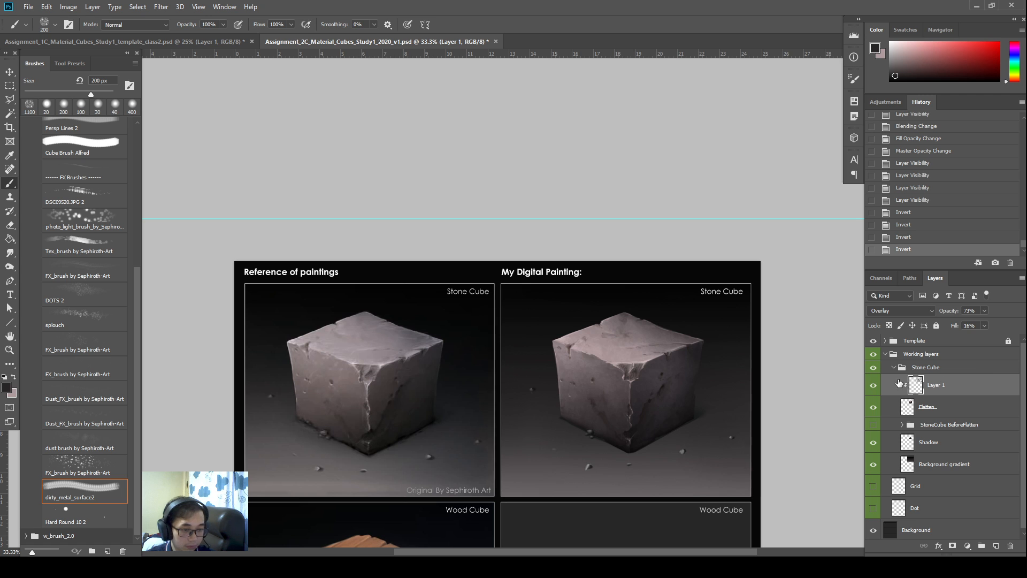
left_click(873, 384)
left_click(873, 385)
left_click(873, 385)
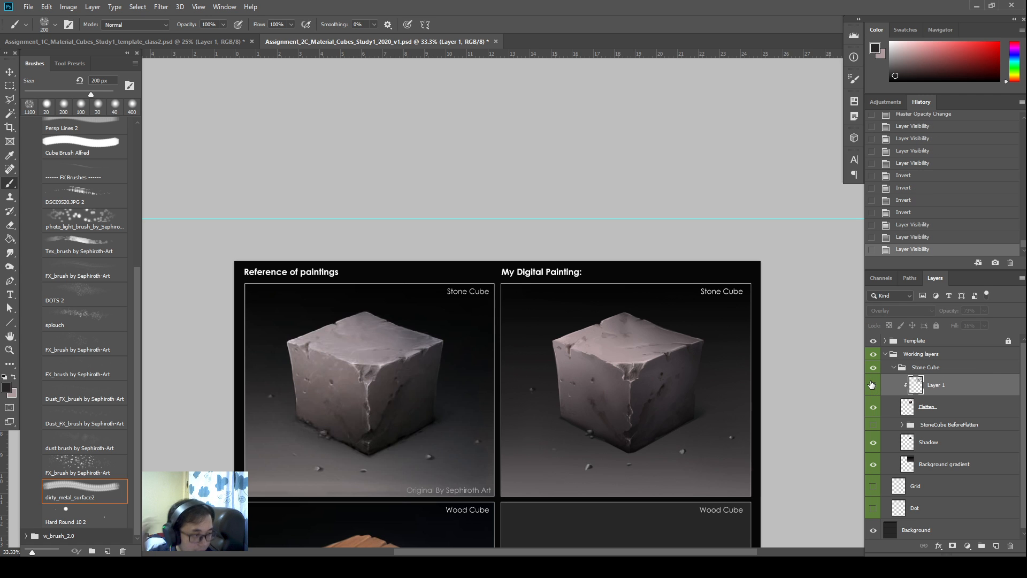
left_click(874, 385)
Dodge the midtones of the texture over the cube's left face with a 400 px brush, and compare with Layer 1 hidden and shown.
key("o")
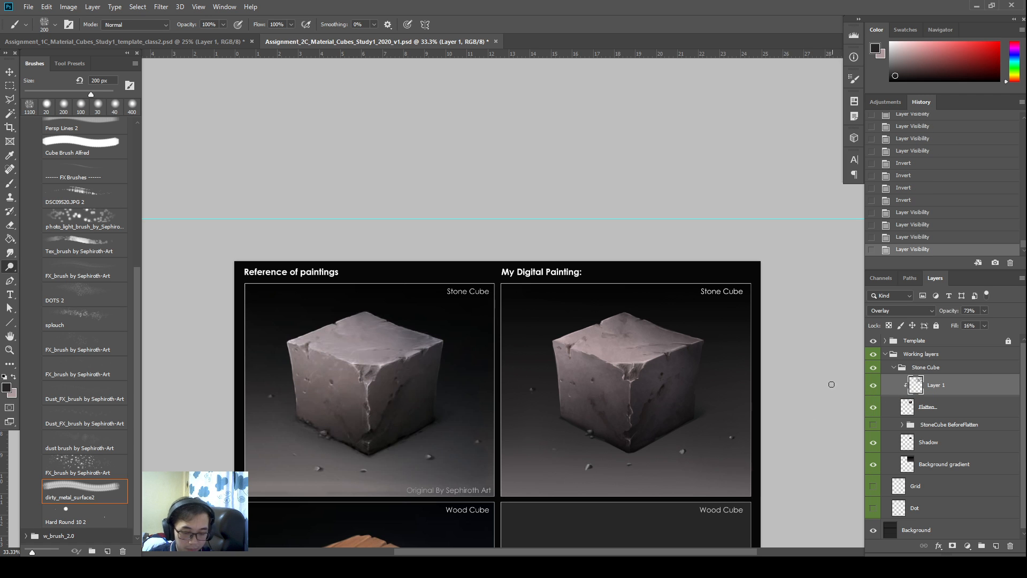
key("bracketright")
key("bracketright")
key("bracketright")
key("bracketright")
key("bracketright")
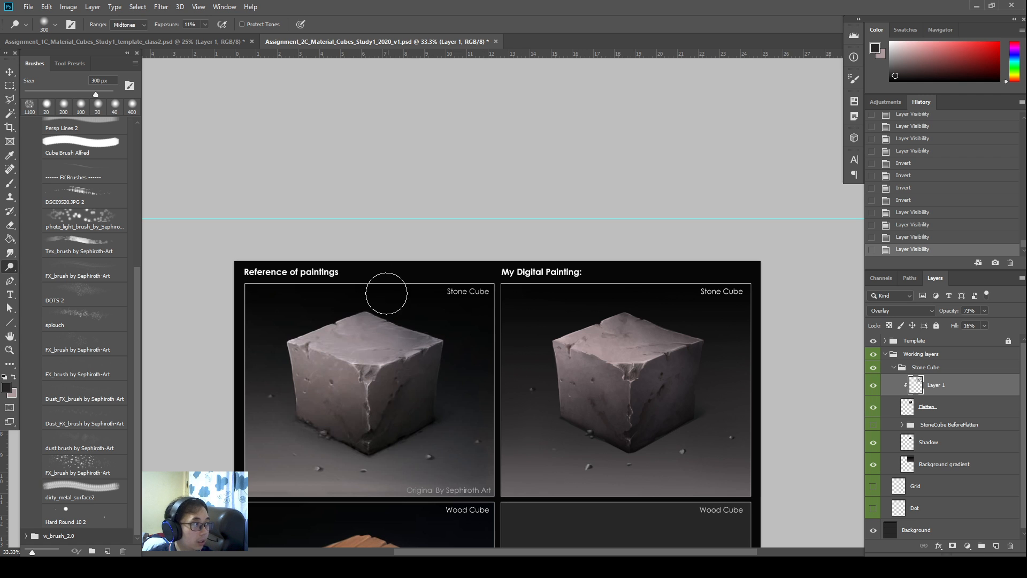
left_click_drag(598, 375, 573, 372)
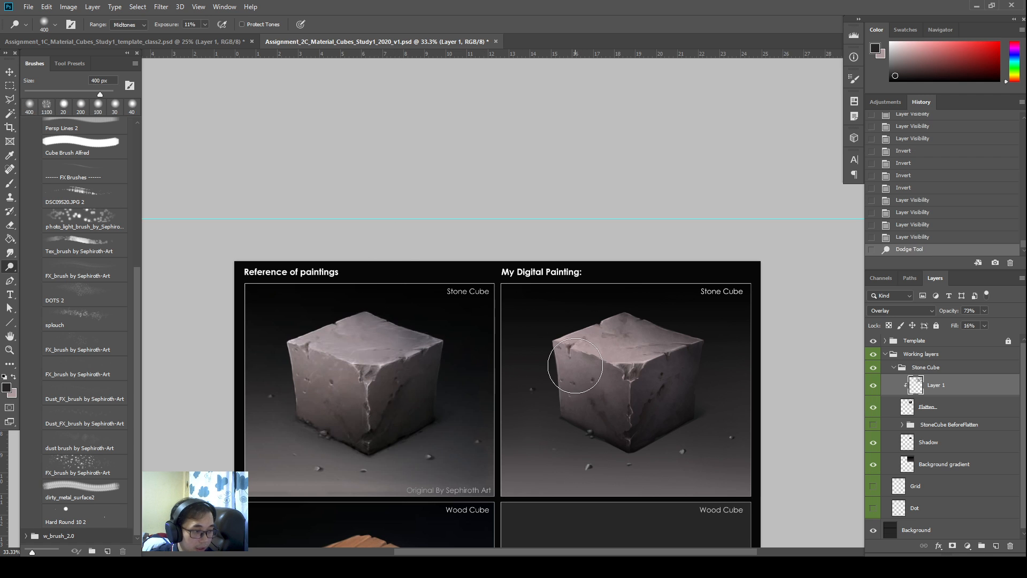
mouse_move(622, 399)
left_mouse_down()
mouse_move(528, 406)
mouse_move(537, 382)
left_mouse_up()
left_click(874, 390)
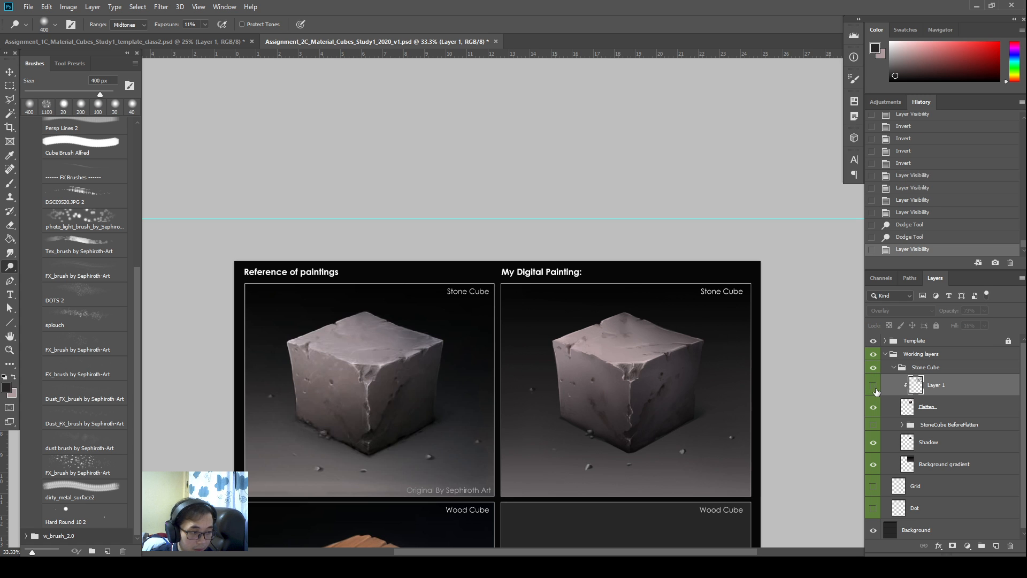
left_click(874, 390)
Dodge the texture over the cube's top and right faces with the 400 px brush, and check it with Layer 1 off and on.
left_click_drag(629, 332, 654, 341)
left_click_drag(609, 302, 613, 330)
left_click_drag(700, 364, 674, 377)
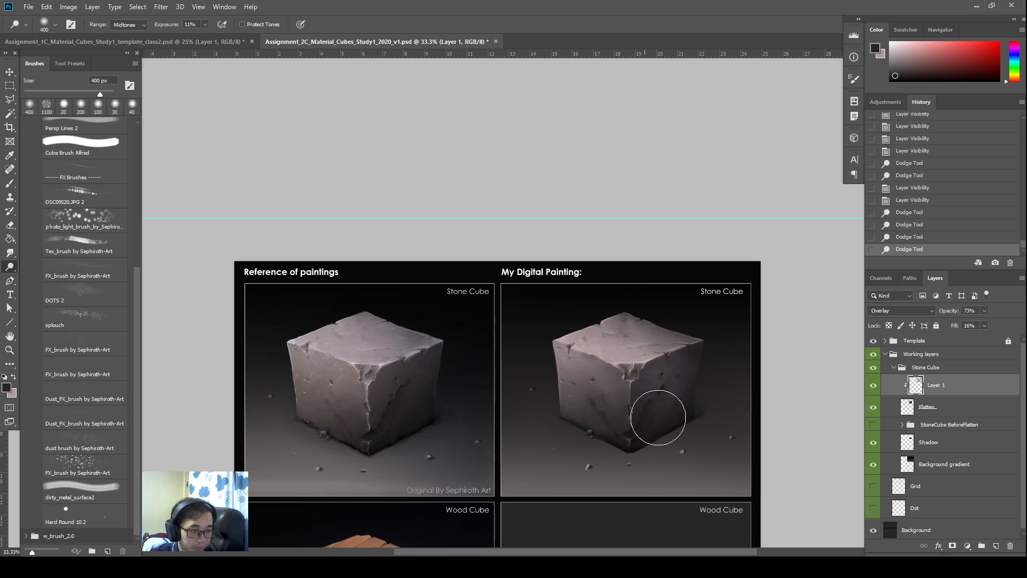
mouse_move(657, 419)
left_mouse_down()
mouse_move(694, 402)
mouse_move(635, 400)
mouse_move(663, 427)
left_mouse_up()
left_click(874, 386)
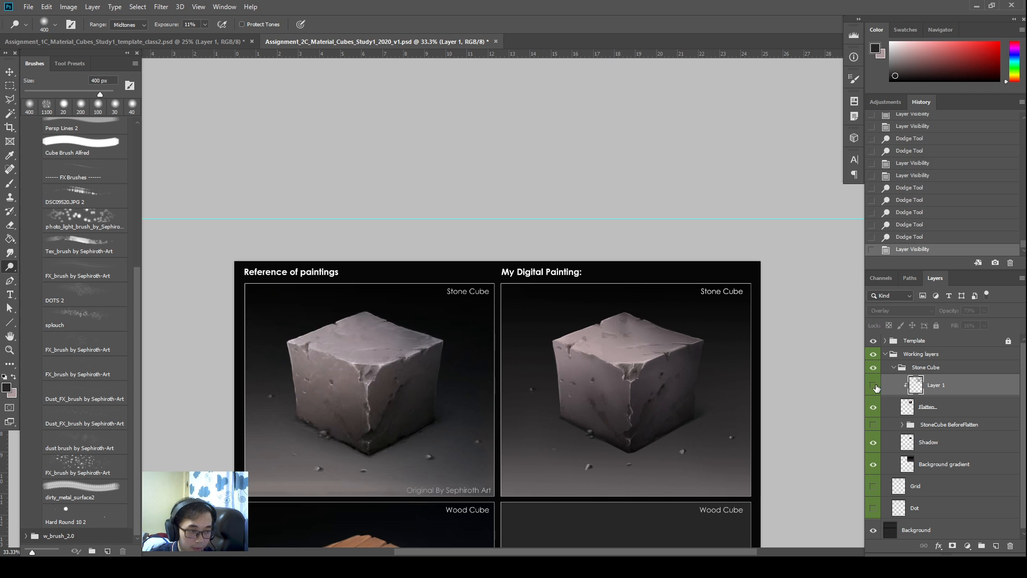
left_click(875, 386)
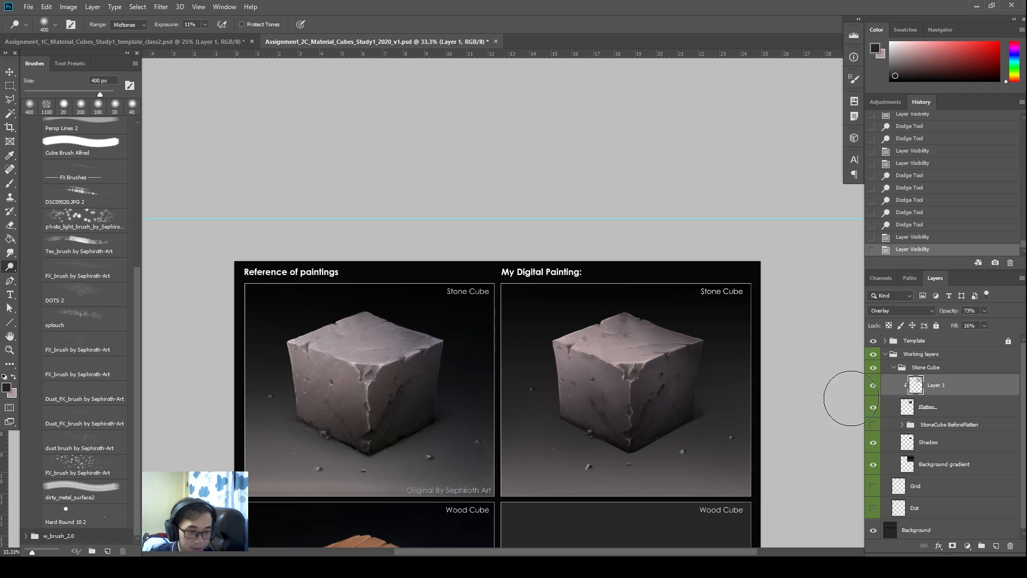
Compare the cube against the reference while toggling the visibility of the Flatten layer and the Layer 1 texture.
left_click(873, 407)
left_click(873, 407)
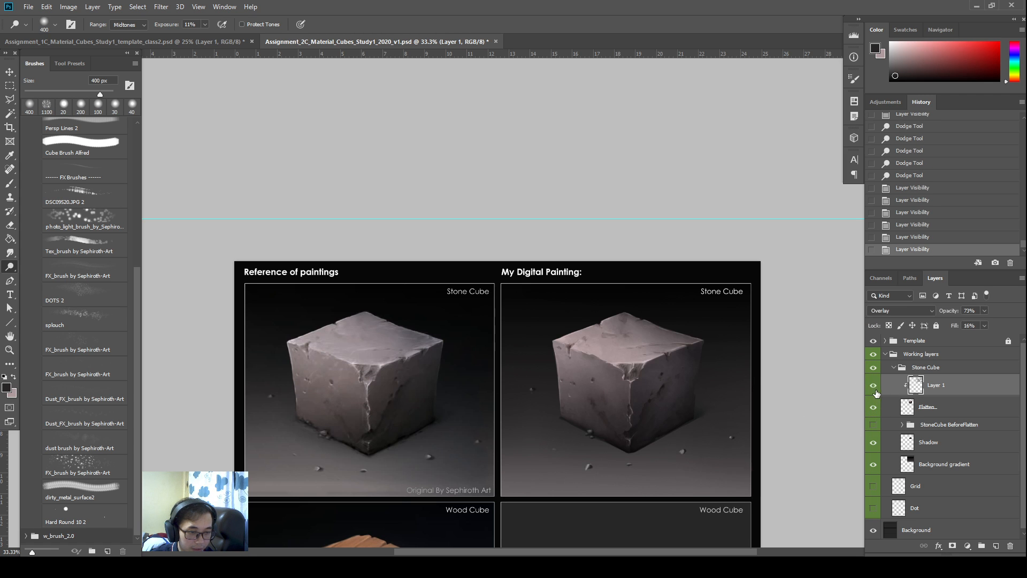
left_click(873, 385)
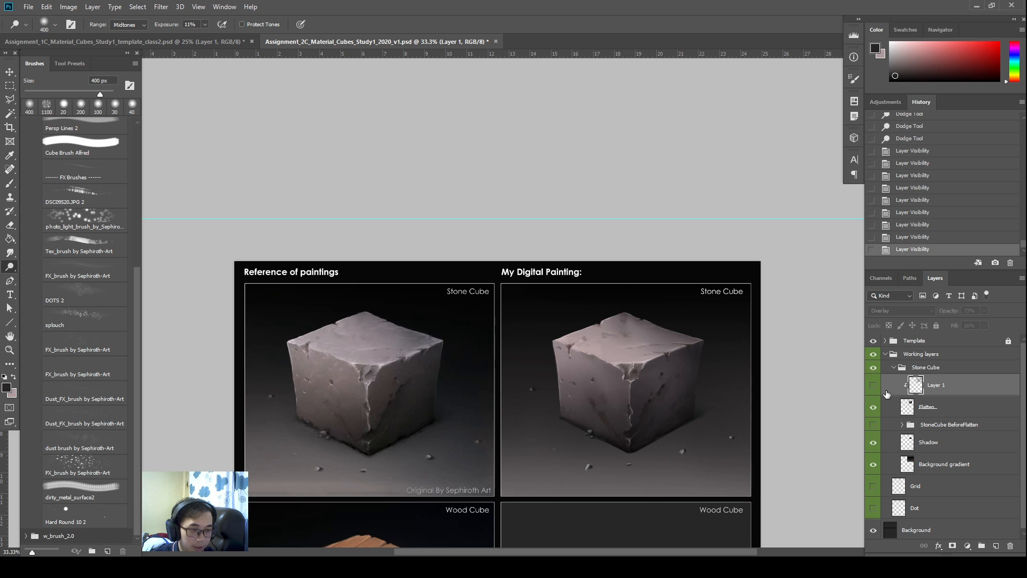
left_click(873, 386)
left_click_drag(750, 414, 736, 434)
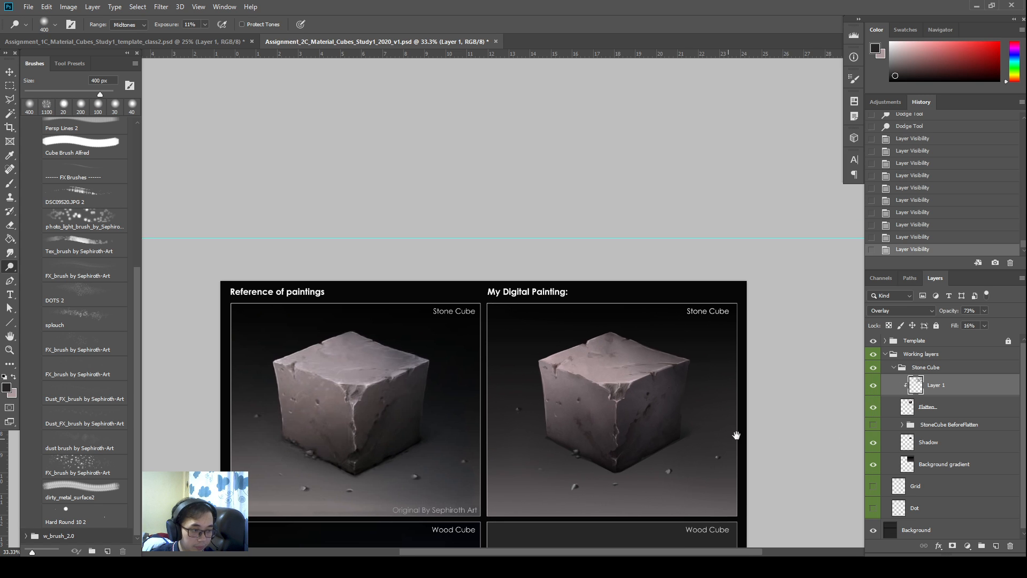
left_click(873, 385)
left_click(873, 385)
left_click_drag(766, 409, 779, 418)
left_click_drag(690, 389, 711, 392)
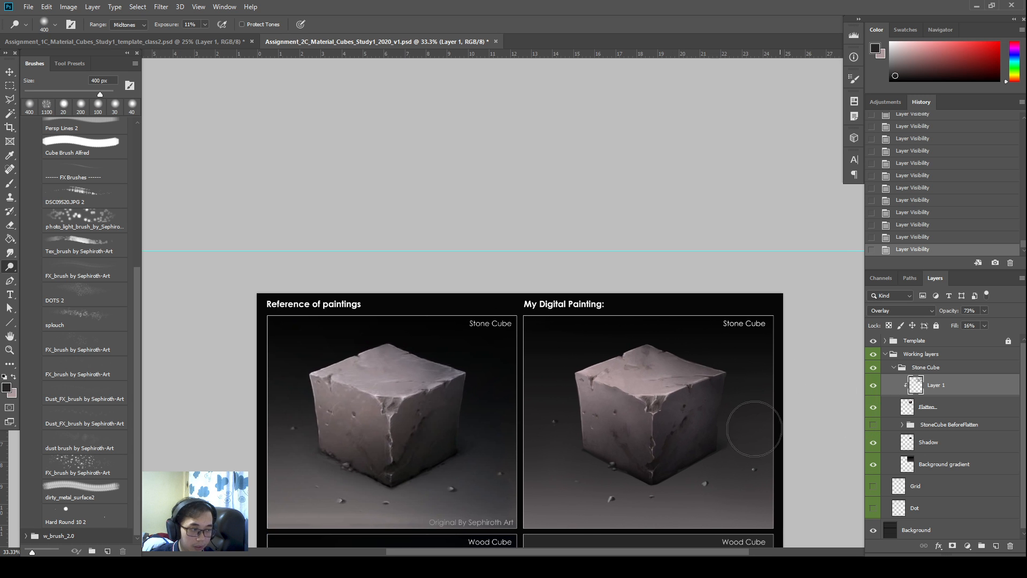
Examine the painted stone cube beside the reference paintings at 25% zoom.
left_click_drag(756, 424, 670, 304)
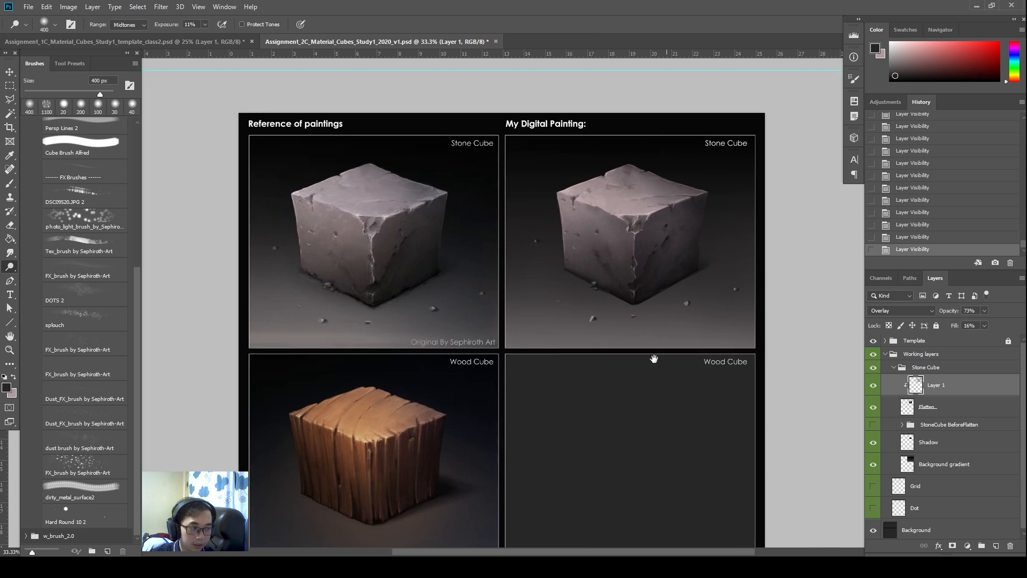
left_click_drag(667, 399, 661, 467)
key("ctrl+minus")
key("ctrl+minus")
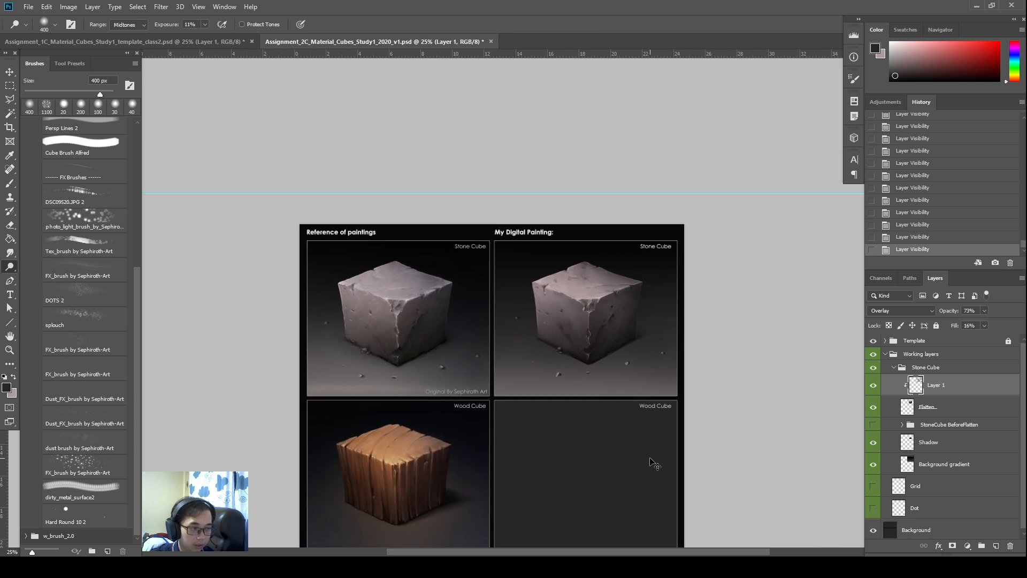
key("ctrl+plus")
left_click_drag(554, 335, 527, 440)
key("v")
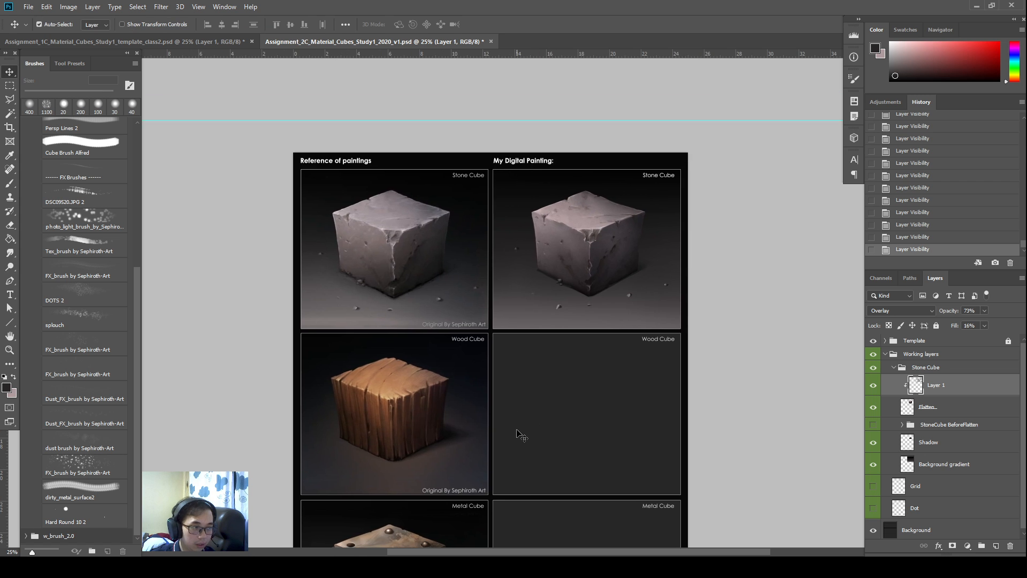
Darken the Background gradient layer with Levels by lowering the white output level to 211.
key("ctrl+plus")
left_click_drag(586, 344, 607, 404)
left_click(943, 465)
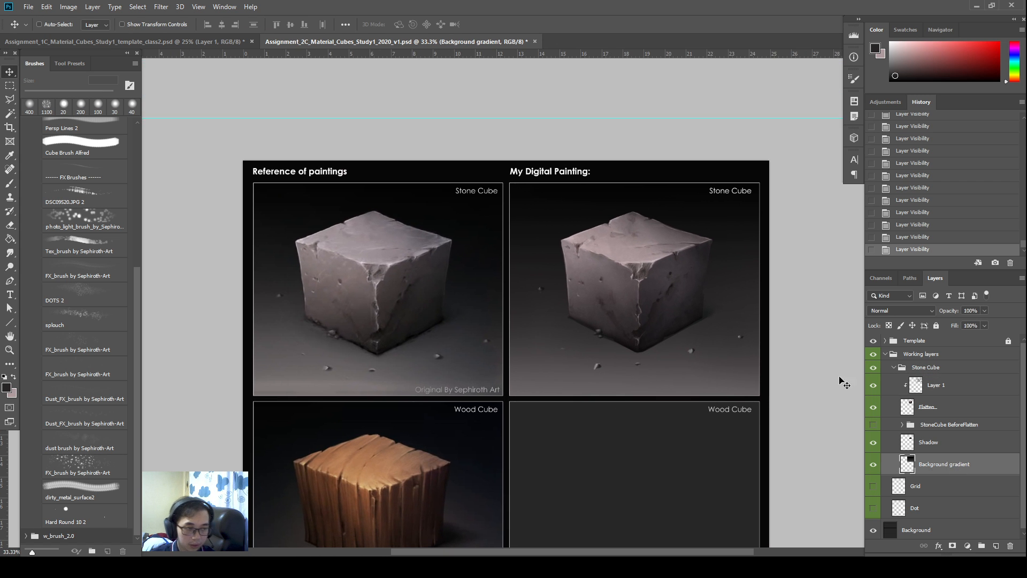
left_click_drag(694, 366, 693, 425)
key("ctrl+l")
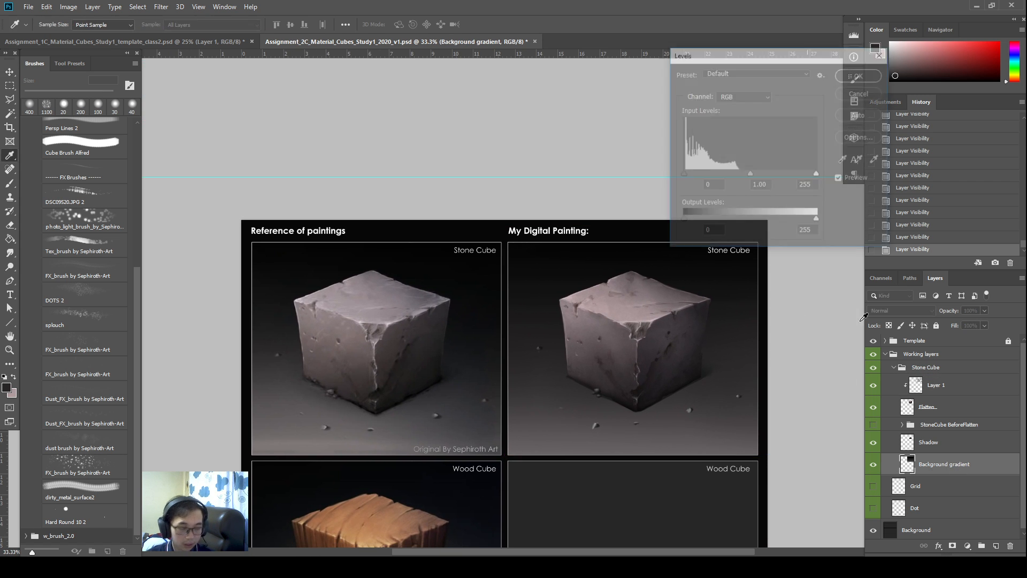
left_click_drag(814, 219, 780, 220)
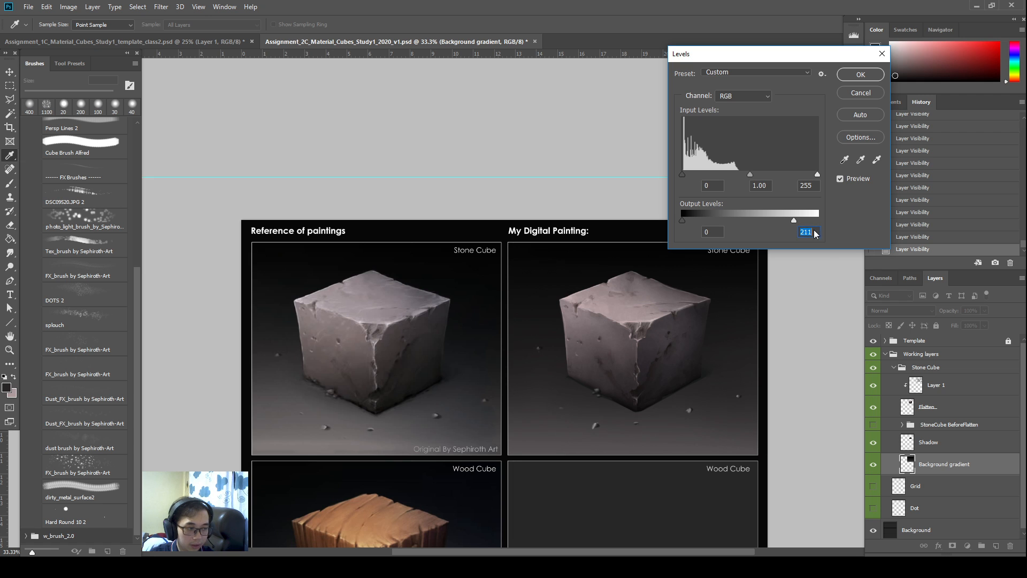
key("Return")
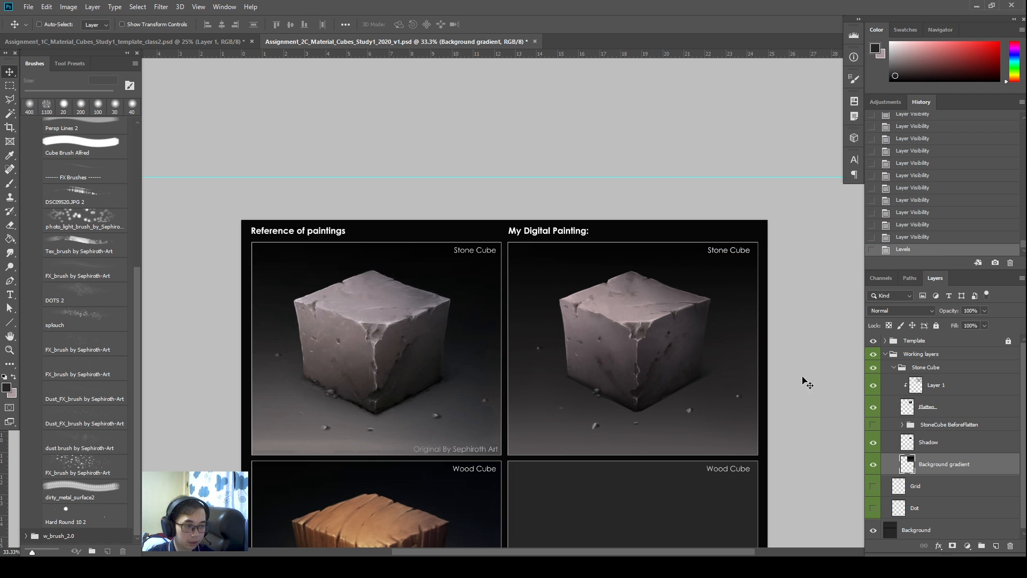
Dodge the midtones along the lower floor area of the Background gradient layer with a 700 px brush at 11% exposure.
scroll(736, 452, "up", 1)
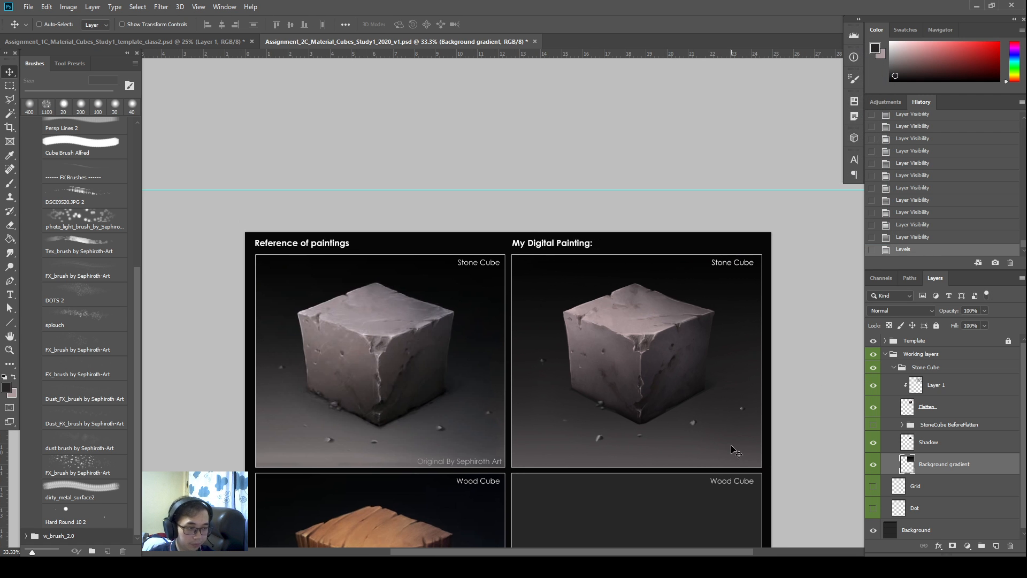
key("o")
key("bracketright")
key("bracketright")
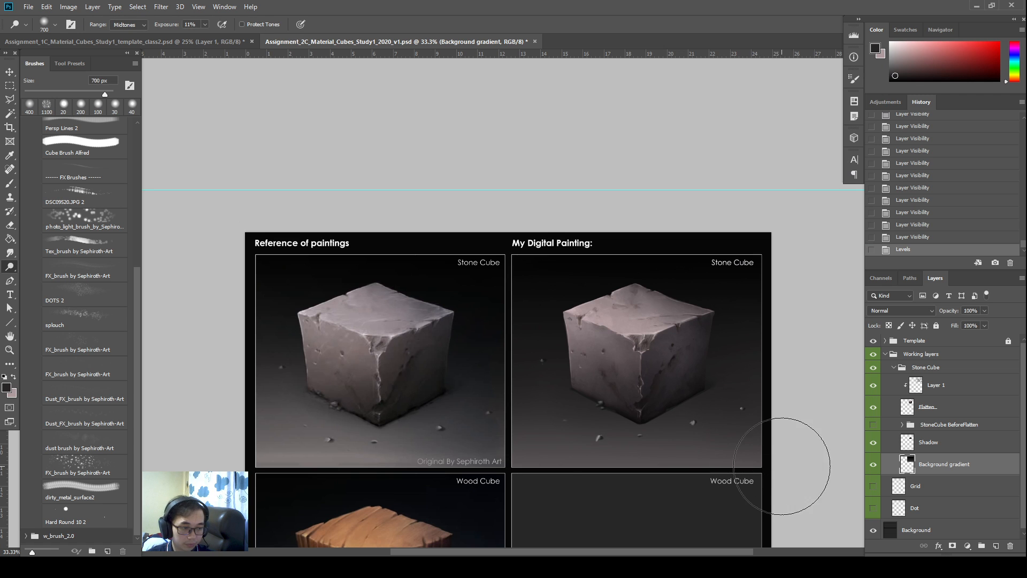
left_click_drag(782, 466, 313, 472)
left_click_drag(699, 366, 695, 392)
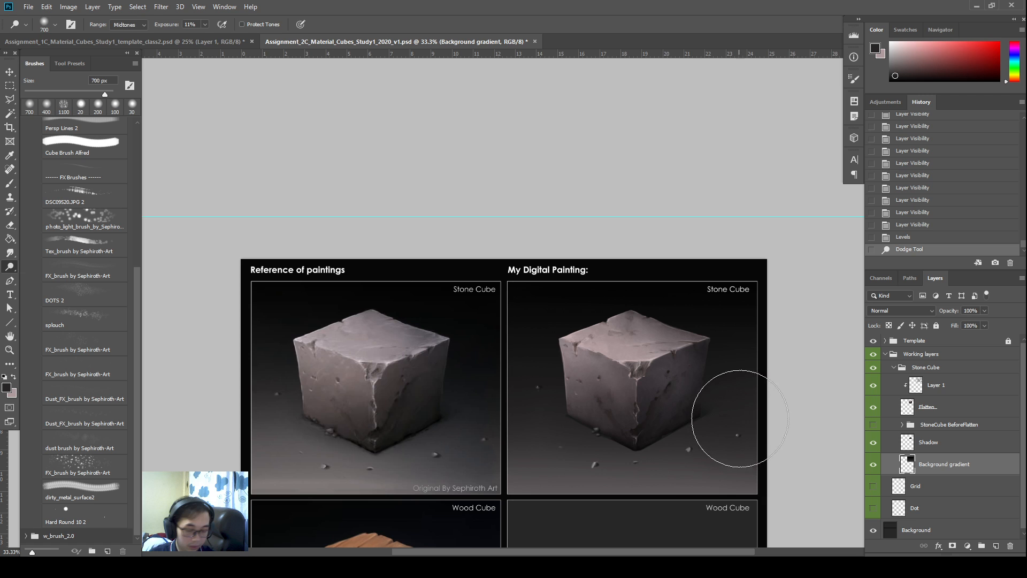
Burn the highlights on the cube's right face on the Flatten layer with a 400 px brush at 11% exposure.
key("shift+o")
left_click(947, 443)
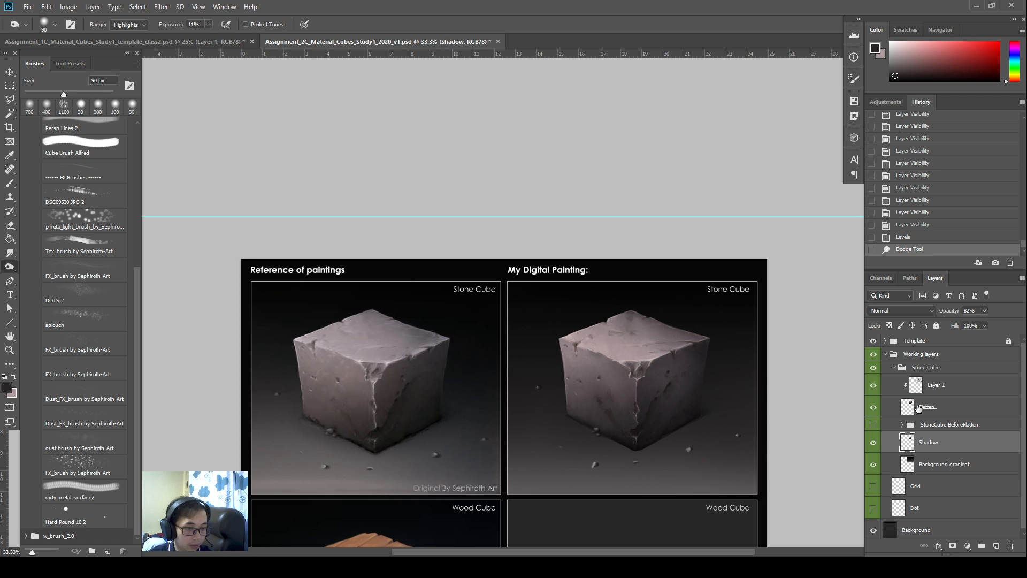
left_click(931, 406)
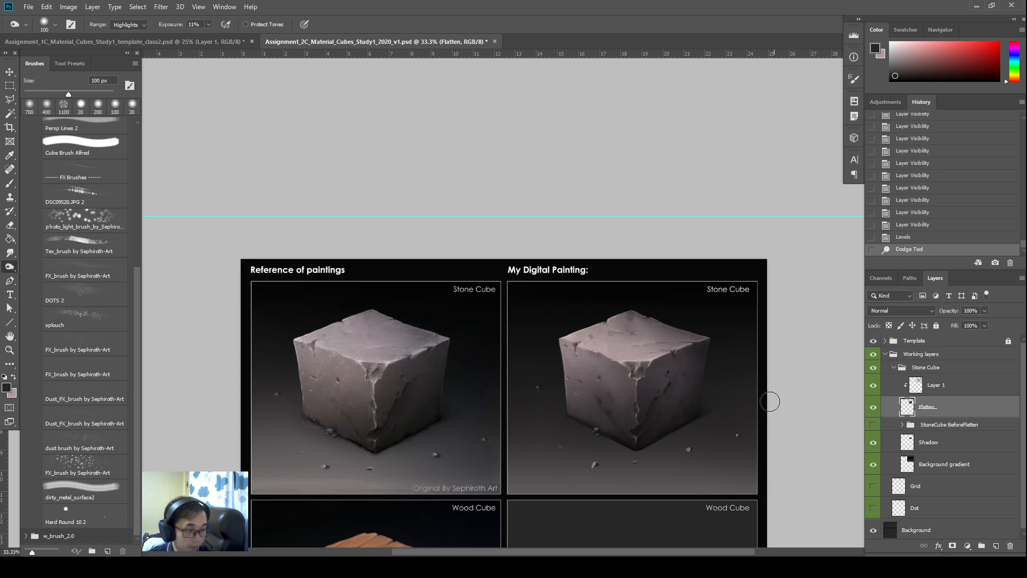
key("bracketright")
key("bracketright")
key("bracketright")
key("bracketright")
key("bracketright")
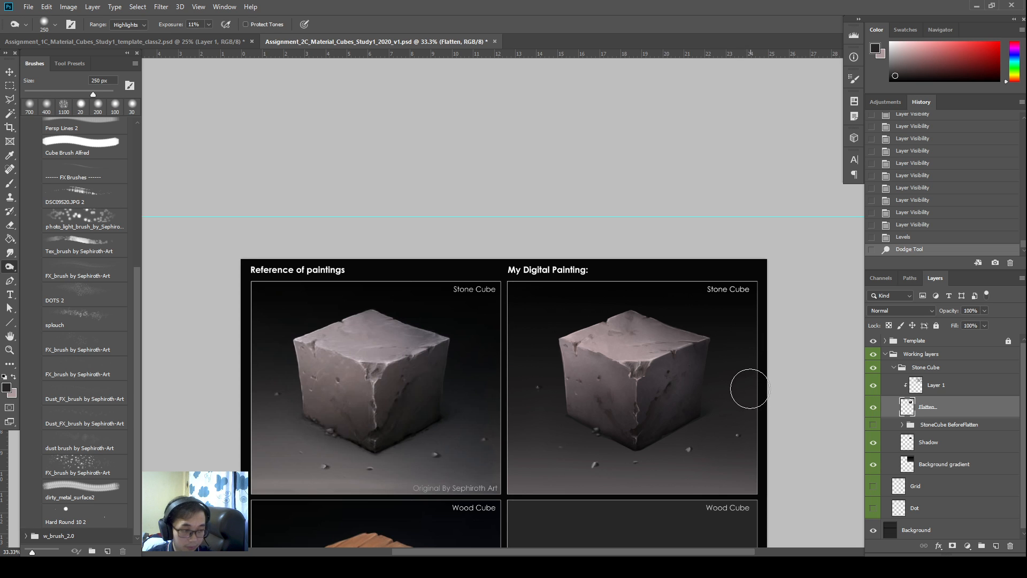
key("bracketright")
key("bracketright")
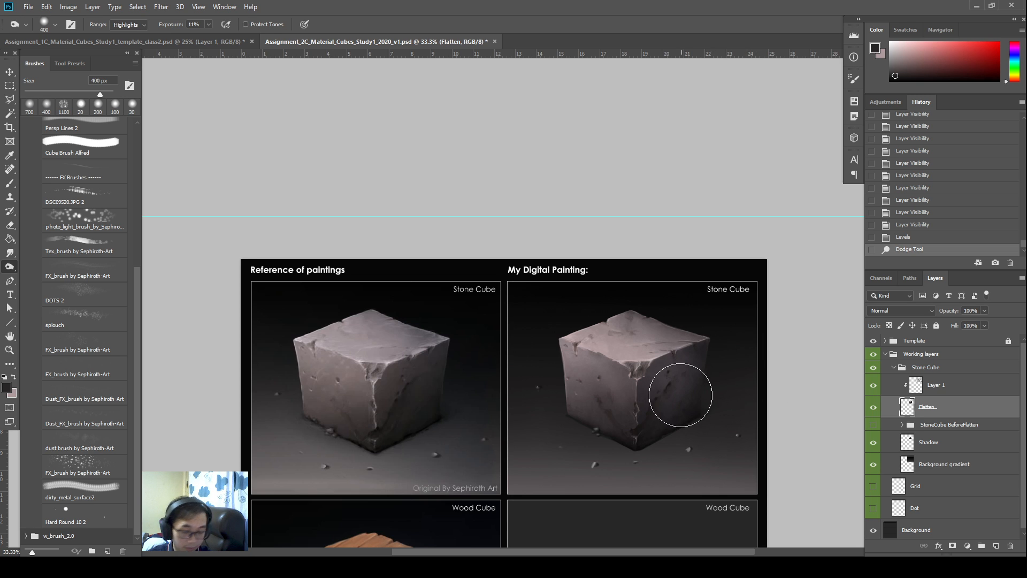
mouse_move(681, 395)
left_mouse_down()
mouse_move(644, 418)
mouse_move(678, 383)
mouse_move(654, 396)
mouse_move(663, 387)
mouse_move(654, 428)
mouse_move(671, 378)
mouse_move(662, 438)
mouse_move(708, 413)
left_mouse_up()
Burn the highlights across the cube's left face and front edge, varying the brush size between 150 and 500 px.
key("bracketleft")
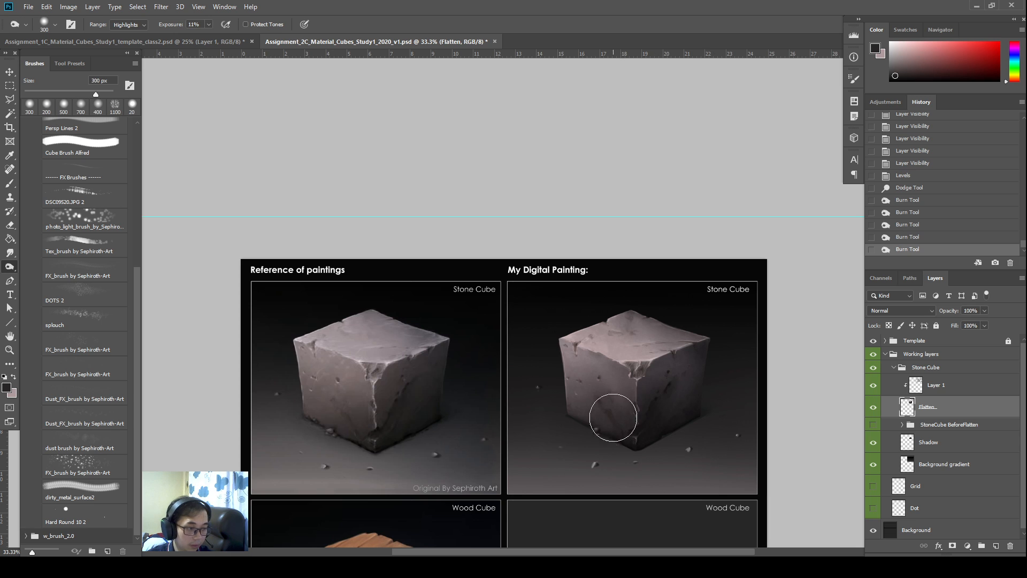
mouse_move(613, 418)
left_mouse_down()
mouse_move(634, 415)
mouse_move(599, 403)
mouse_move(663, 451)
mouse_move(630, 443)
mouse_move(586, 388)
mouse_move(636, 360)
mouse_move(653, 366)
mouse_move(631, 376)
left_mouse_up()
key("bracketleft")
key("bracketleft")
key("bracketleft")
key("bracketleft")
key("bracketleft")
key("bracketright")
key("bracketright")
key("bracketright")
key("bracketright")
key("bracketright")
mouse_move(636, 412)
left_mouse_down()
mouse_move(575, 440)
mouse_move(558, 346)
left_mouse_up()
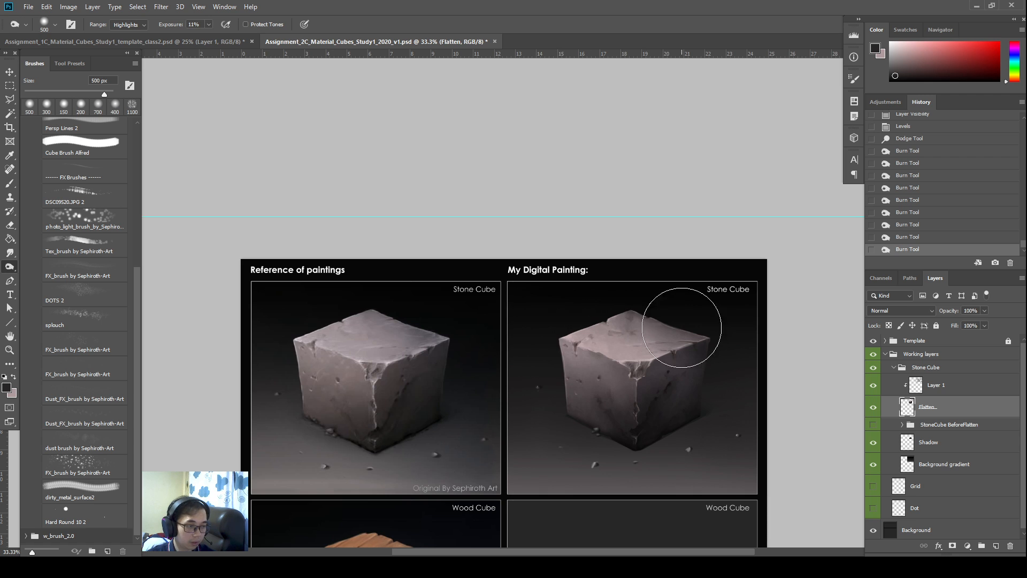
Burn the highlights on the cube's top face near the front corner with a 400 px brush.
key("bracketleft")
key("bracketleft")
key("bracketleft")
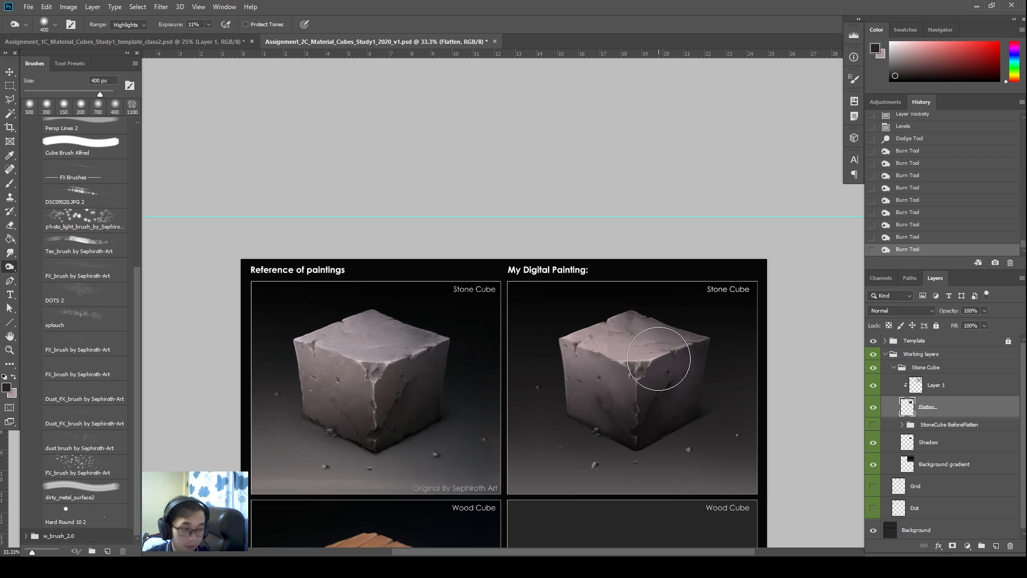
mouse_move(658, 357)
left_mouse_down()
mouse_move(688, 345)
mouse_move(629, 356)
left_mouse_up()
key("bracketright")
key("bracketright")
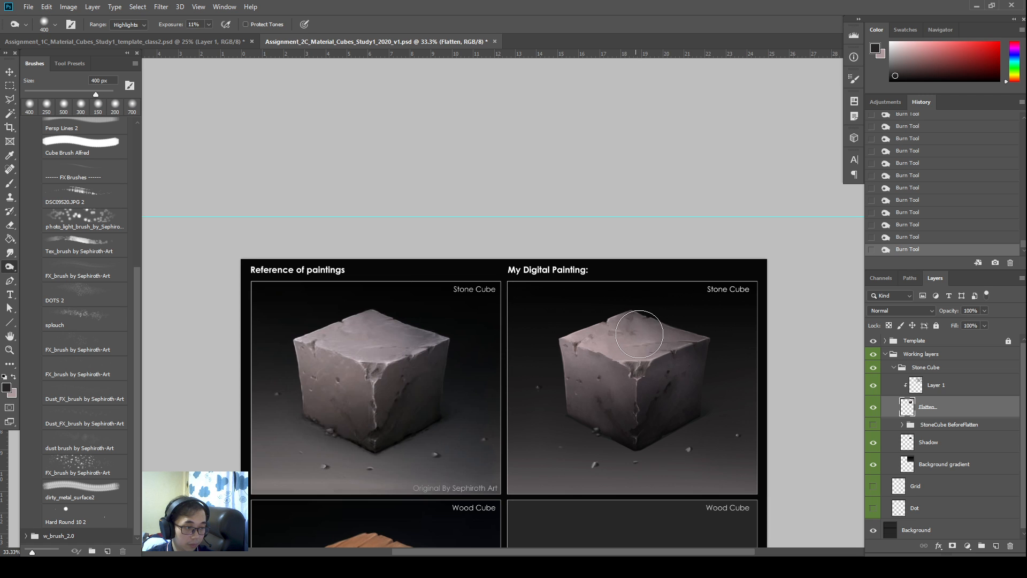
Try to burn the left part of the cube's top face with a 200 px brush, and undo the stroke.
key("bracketleft")
key("bracketleft")
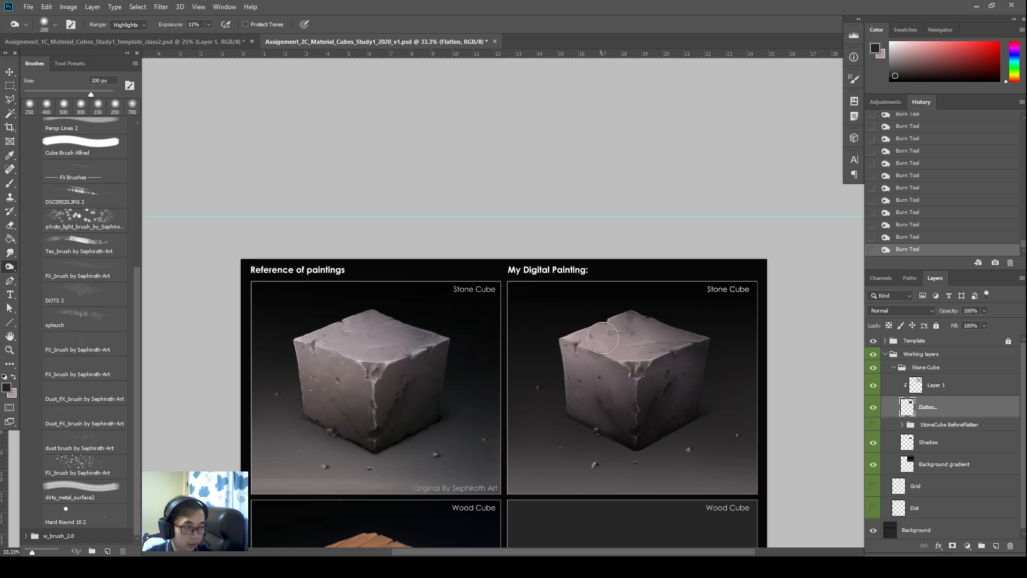
left_click_drag(581, 334, 607, 339)
key("ctrl+z")
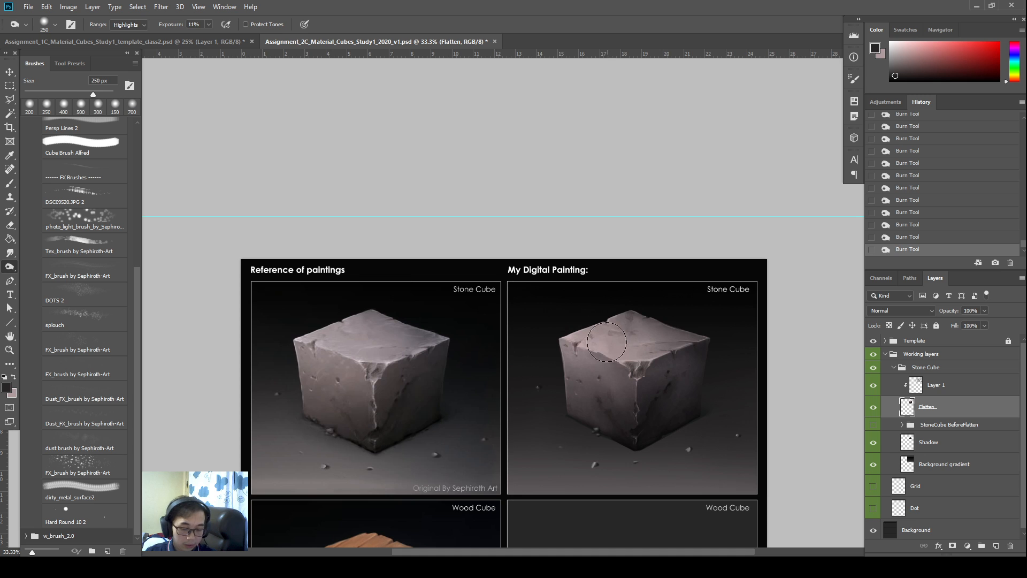
Dodge the midtones along the chipped left and front edges of the cube's top face with a 35 to 60 px brush at 11% exposure.
key("bracketright")
key("bracketright")
key("bracketright")
key("ctrl+plus")
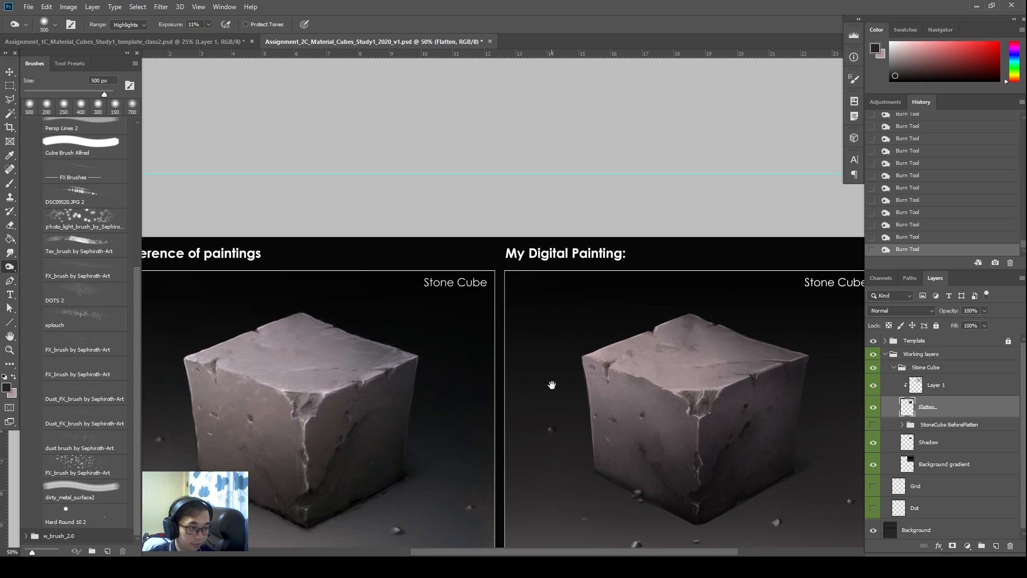
left_click_drag(552, 385, 544, 389)
key("shift+o")
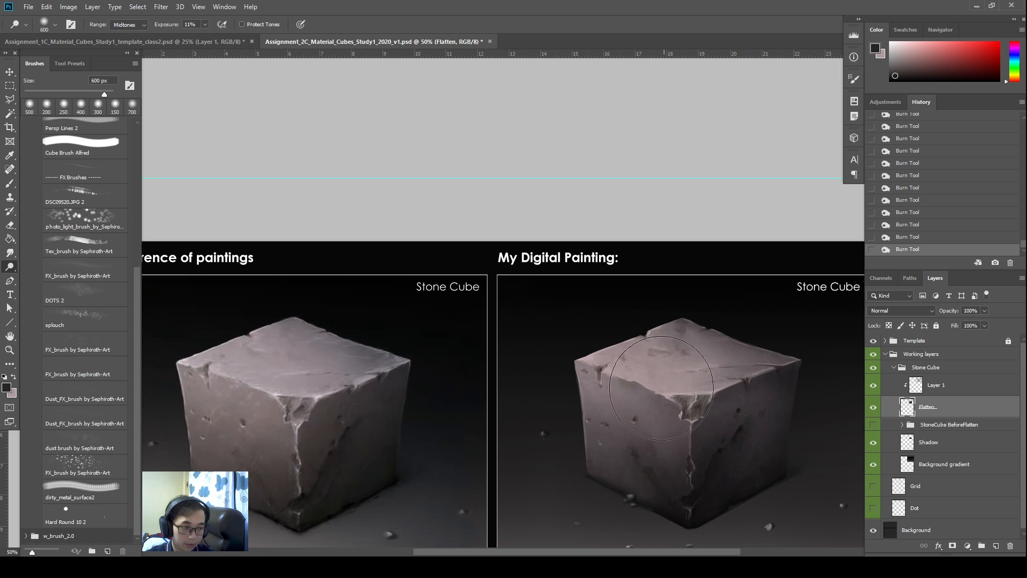
key("bracketleft")
key("bracketleft")
key("bracketleft")
key("bracketleft")
key("bracketleft")
key("bracketleft")
key("bracketleft")
key("bracketleft")
key("bracketleft")
key("bracketleft")
key("bracketleft")
key("bracketleft")
key("bracketleft")
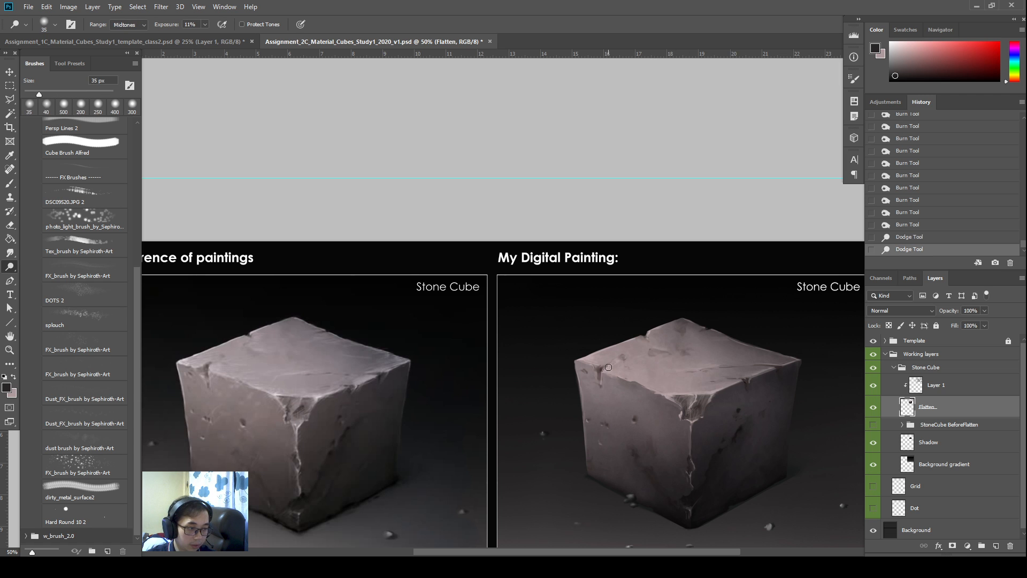
left_click(611, 373)
left_click(609, 371)
left_click(607, 370)
key("bracketleft")
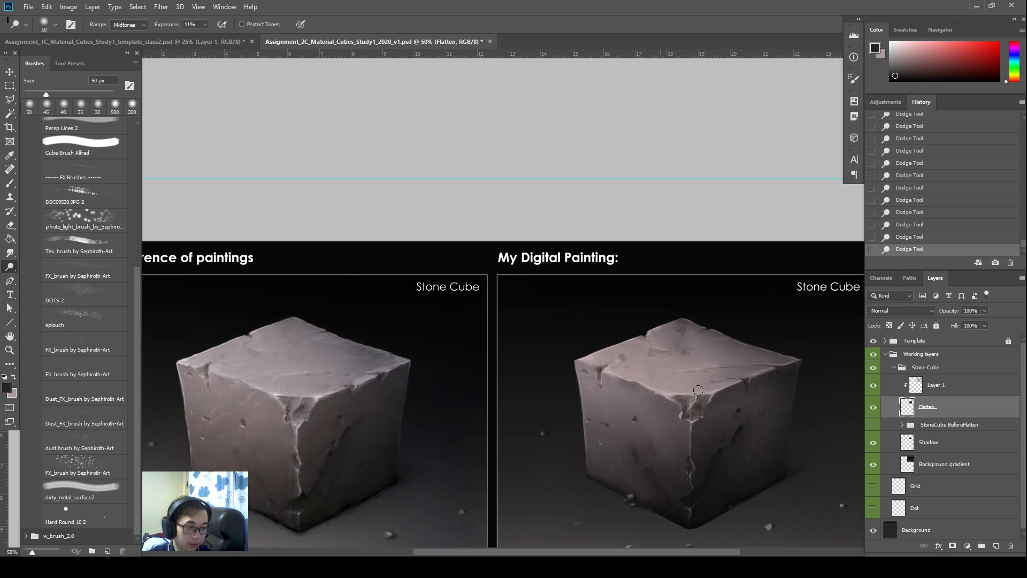
left_click_drag(621, 363, 647, 408)
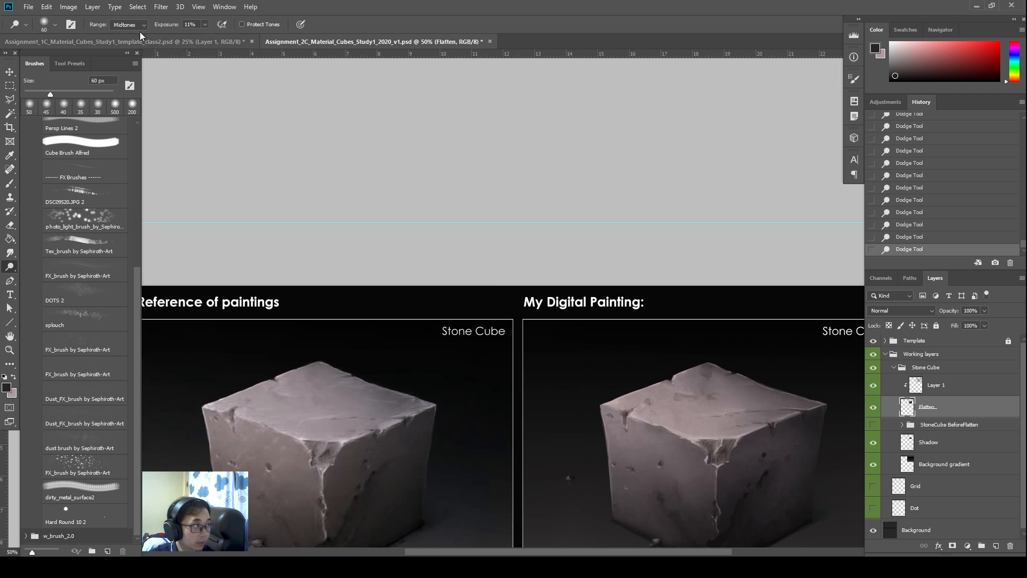
Set the Dodge range to Highlights, undo the recent midtone strokes, and try a highlight stroke near the top face's left corner.
left_click(136, 25)
left_click(127, 44)
key("ctrl+alt+z")
key("ctrl+alt+z")
key("ctrl+alt+z")
key("ctrl+alt+z")
key("ctrl+alt+z")
key("ctrl+alt+z")
key("ctrl+alt+z")
key("ctrl+alt+z")
key("ctrl+alt+z")
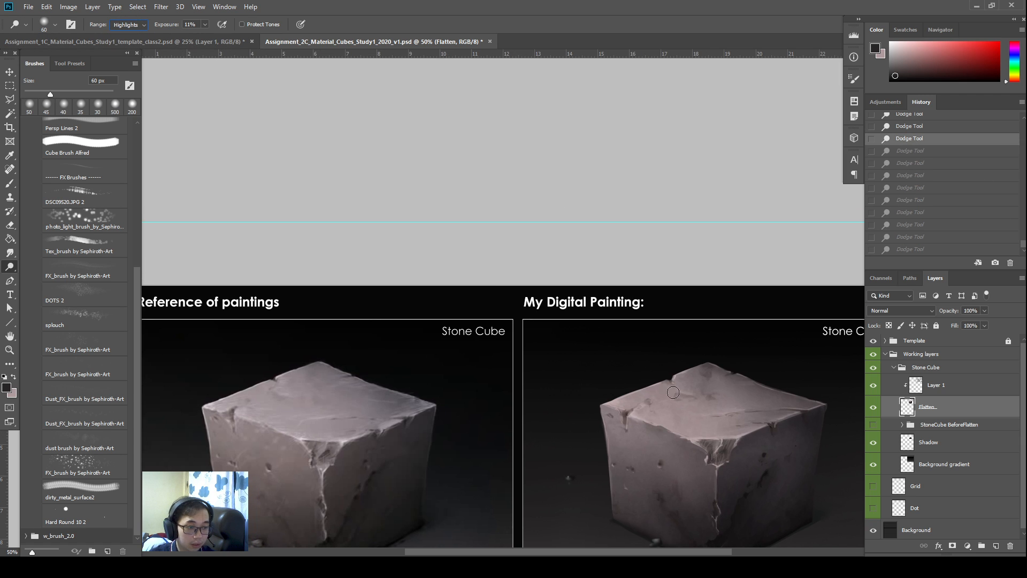
mouse_move(638, 409)
left_mouse_down()
mouse_move(658, 419)
mouse_move(640, 406)
mouse_move(682, 437)
mouse_move(639, 418)
left_mouse_up()
key("ctrl+z")
Smudge the cube's top-left edge with a 20 px brush at 92% strength, and toggle the Flatten layer off and on to compare.
key("r")
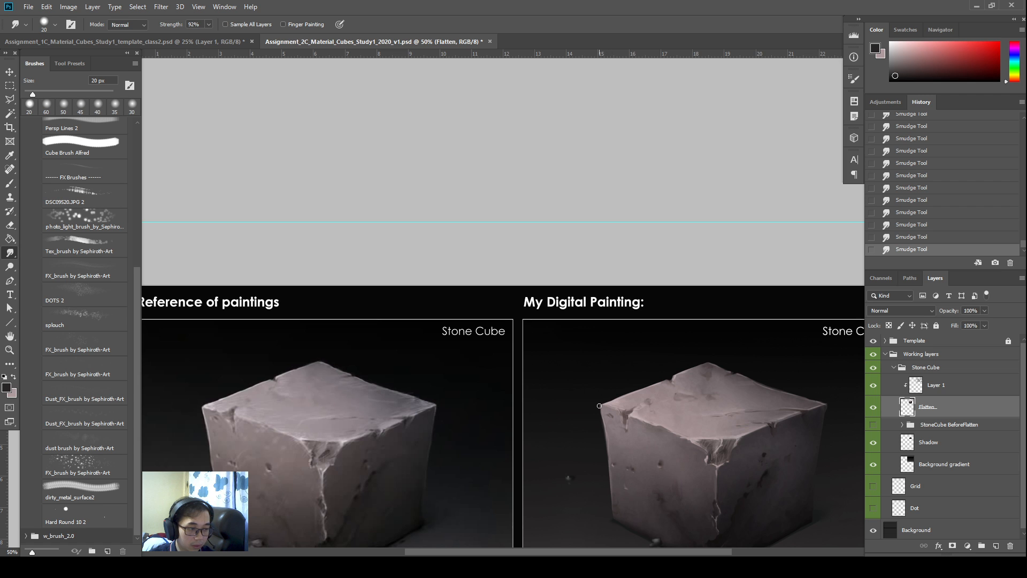
key("ctrl+minus")
key("ctrl+minus")
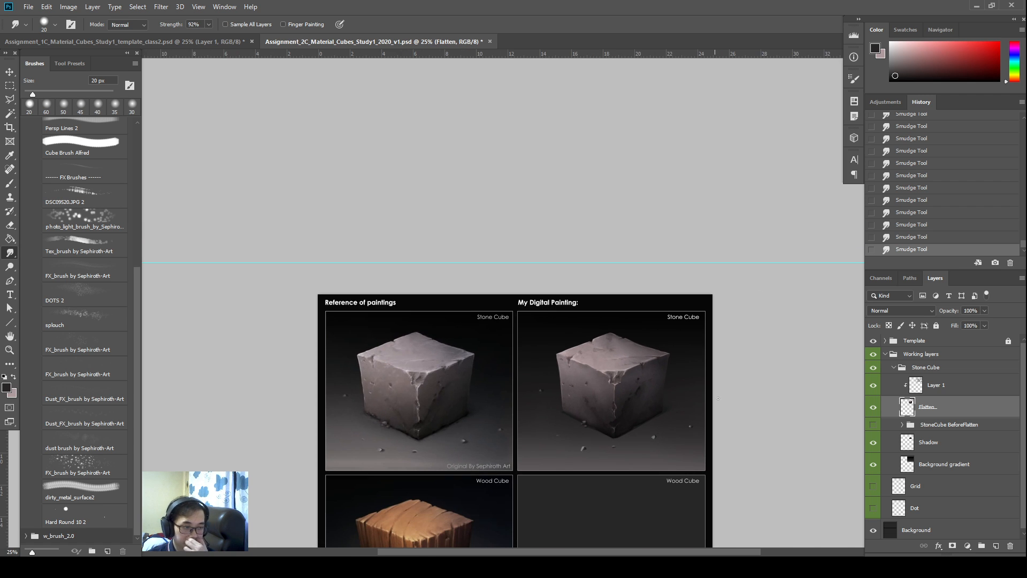
left_click_drag(720, 367, 734, 314)
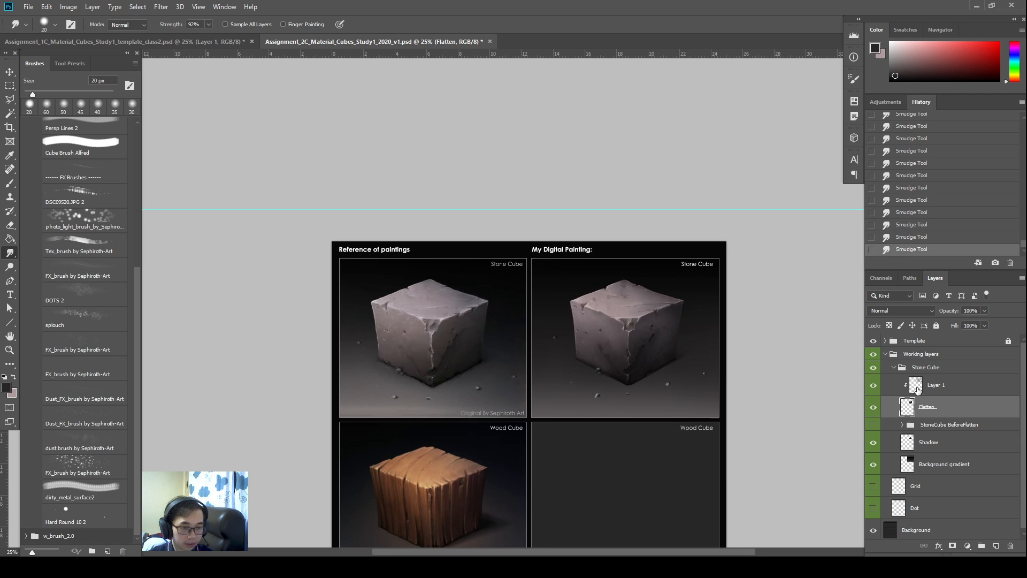
left_click(874, 409)
left_click(873, 408)
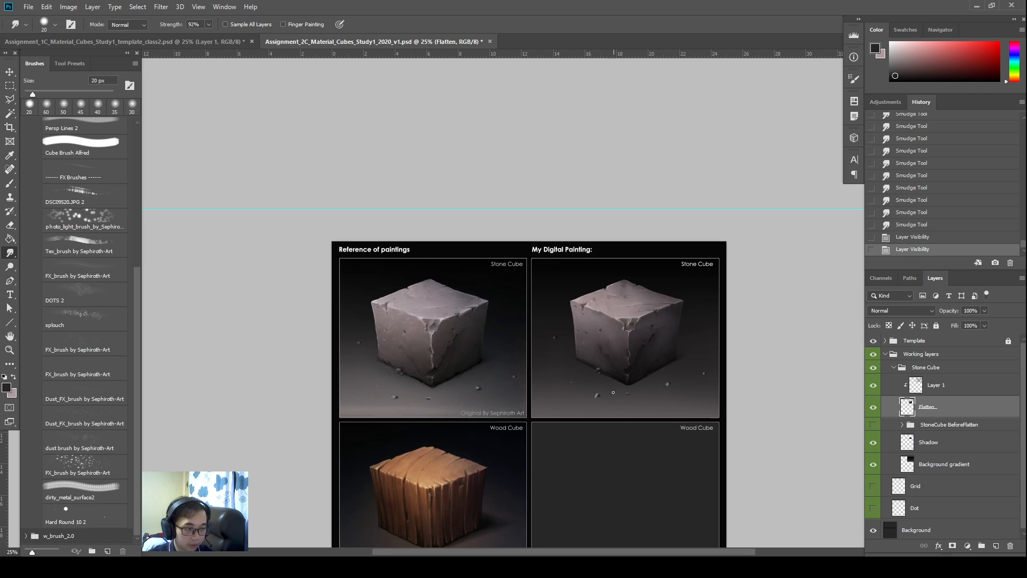
Smudge the small loose stone below the cube on the Flatten layer, enlarging the brush up to 50 px.
left_click(595, 396)
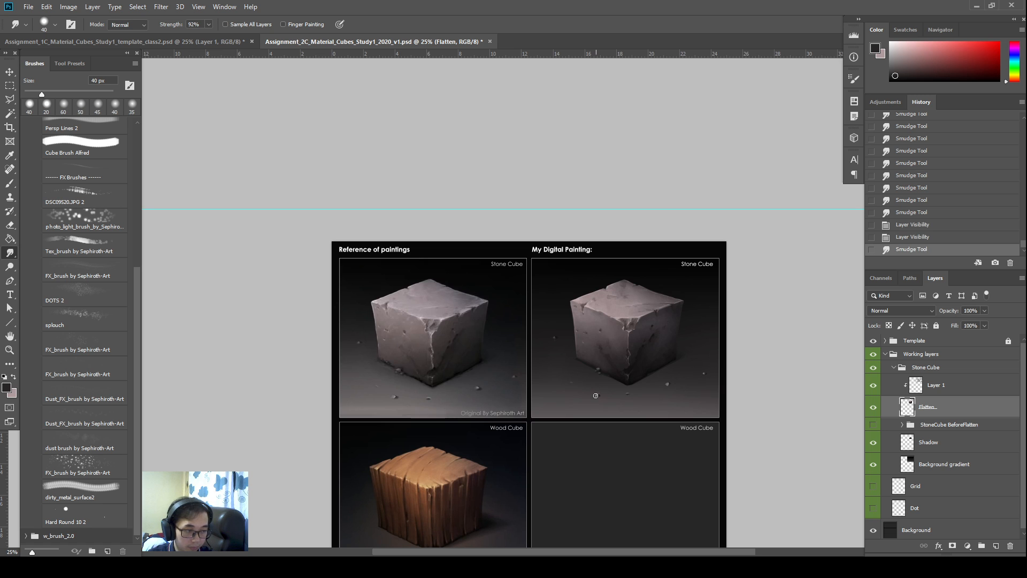
key("bracketright")
left_click(598, 392)
left_click(597, 394)
left_click(600, 392)
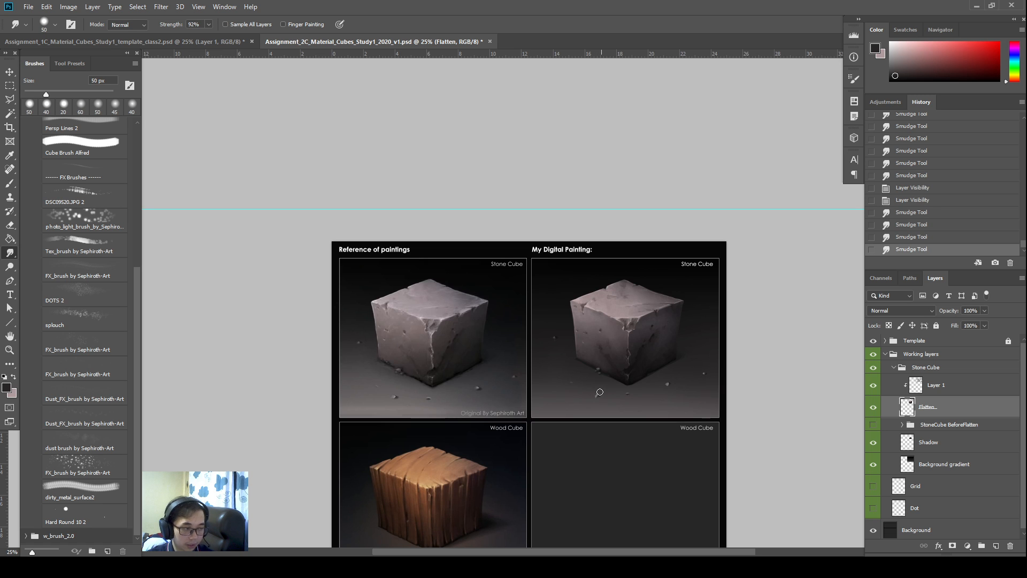
left_click_drag(611, 386, 645, 315)
left_click(631, 314)
left_click(631, 314)
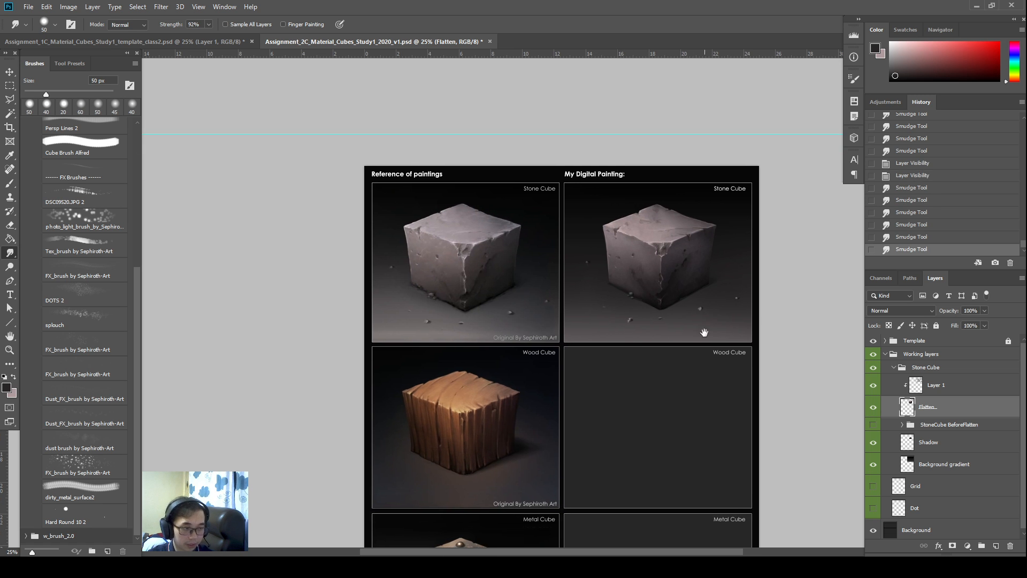